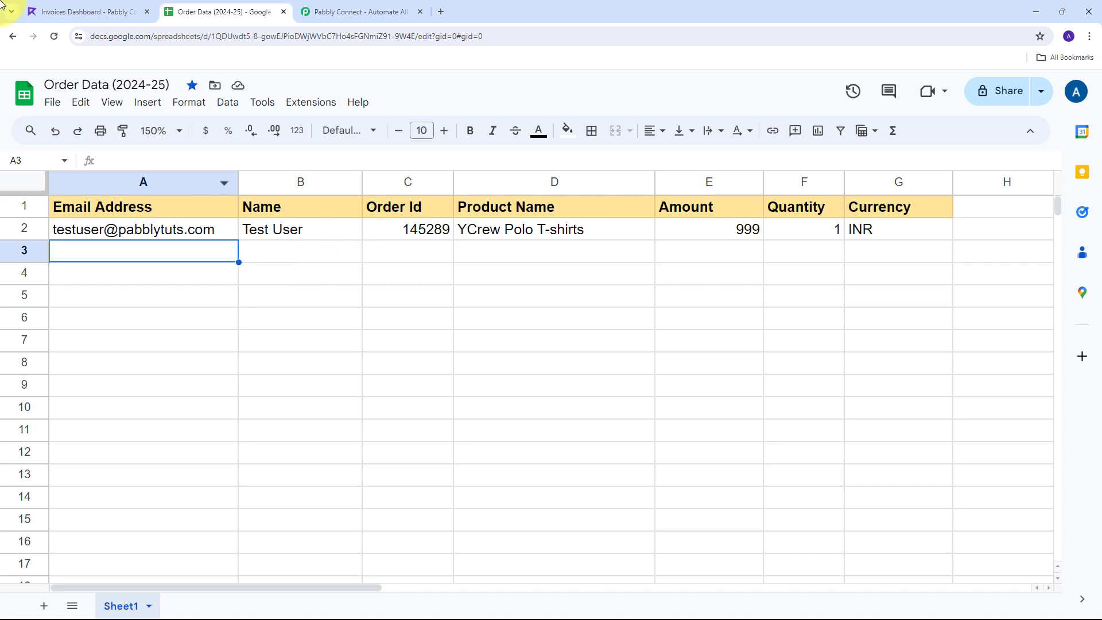
Compare the Order Data sheet with the Refrens invoices list, ending on the Pabbly Connect website
{"action": "left_click", "coordinate": [82, 11]}
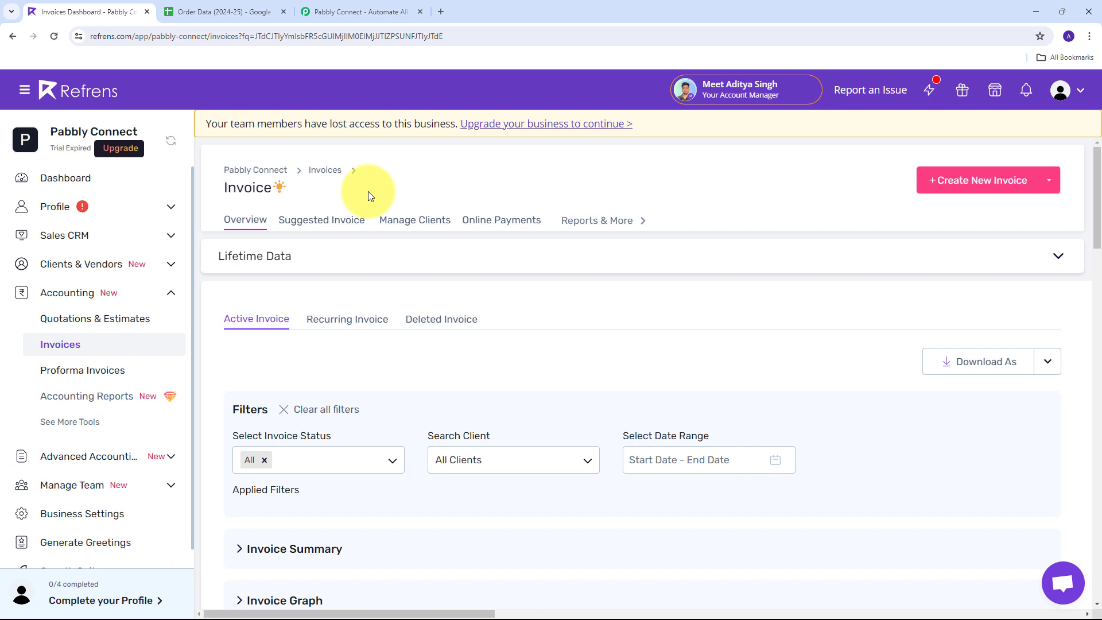
{"action": "left_click", "coordinate": [218, 12]}
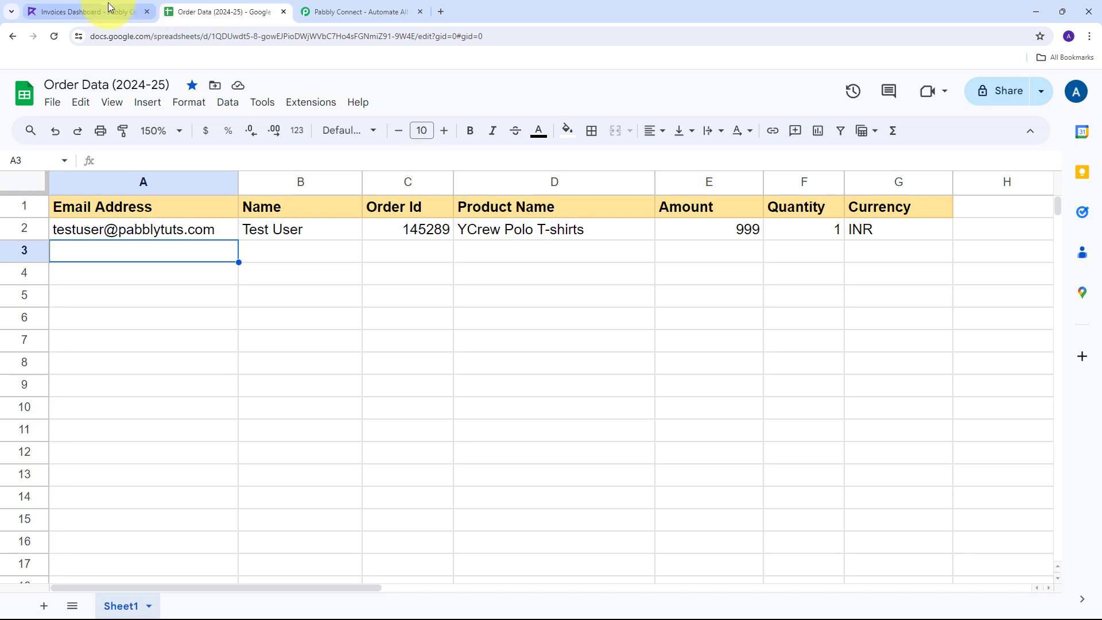
{"action": "left_click", "coordinate": [91, 11]}
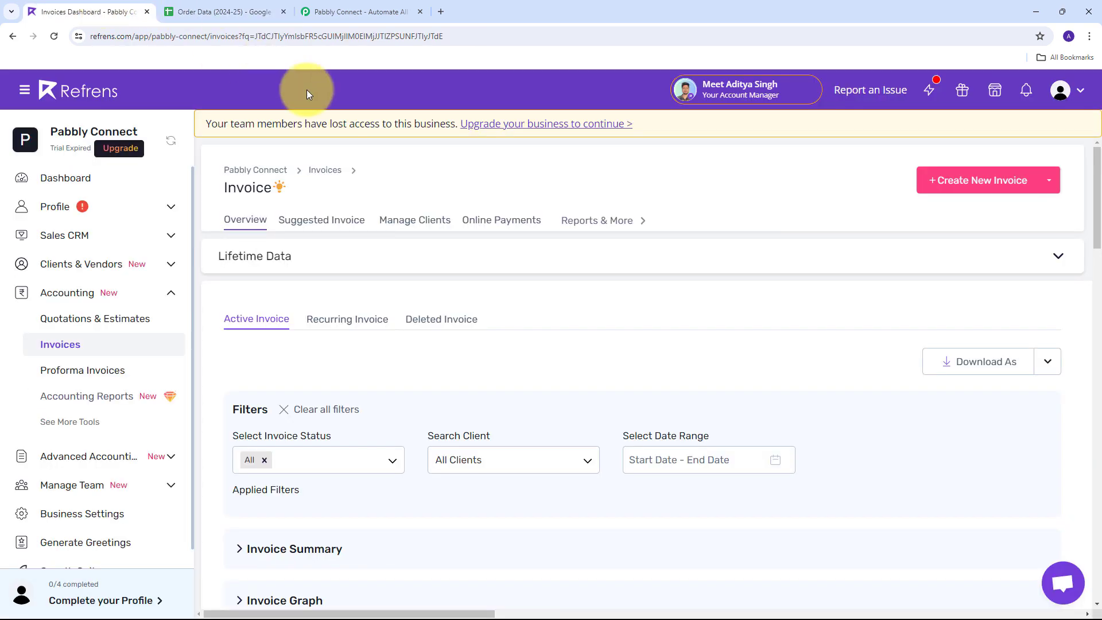
{"action": "left_click", "coordinate": [355, 8]}
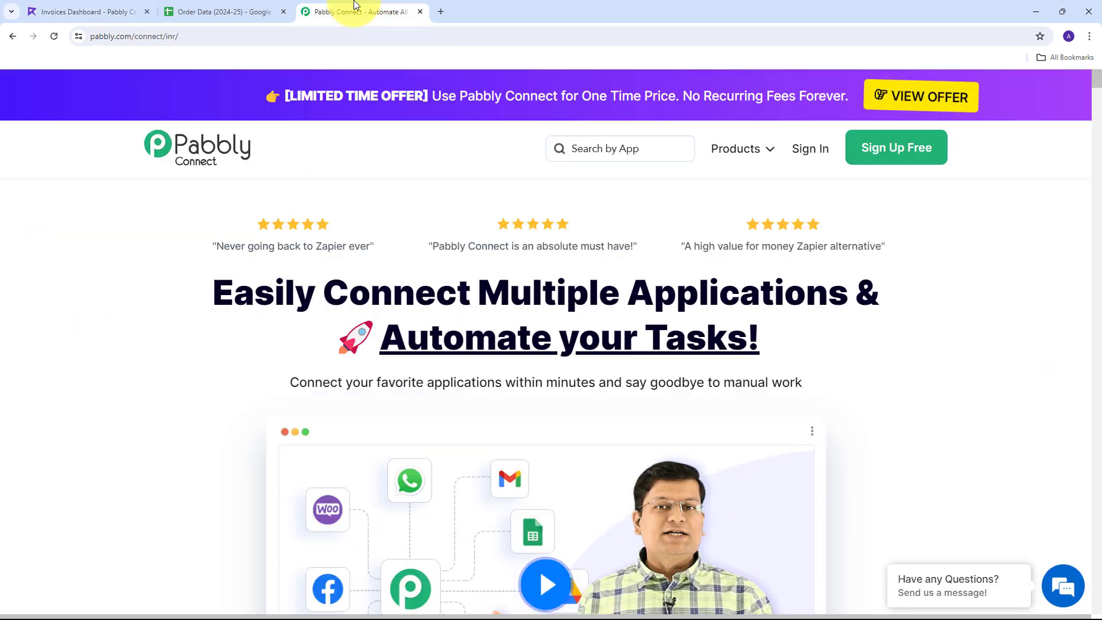
{"action": "left_click", "coordinate": [218, 11]}
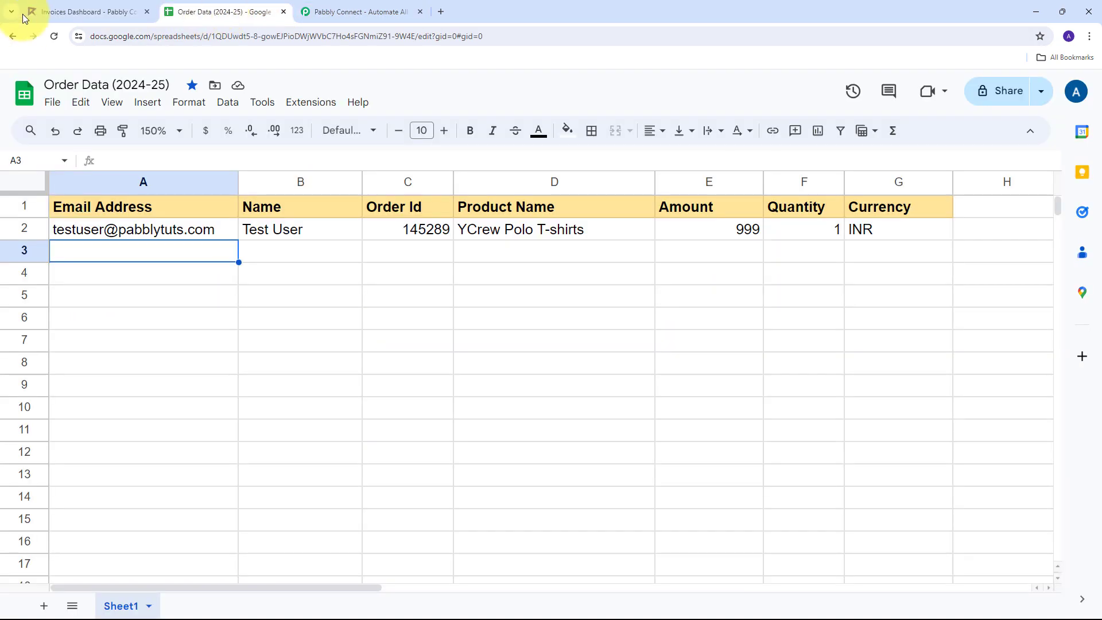
{"action": "left_click", "coordinate": [44, 11]}
{"action": "left_click", "coordinate": [242, 15]}
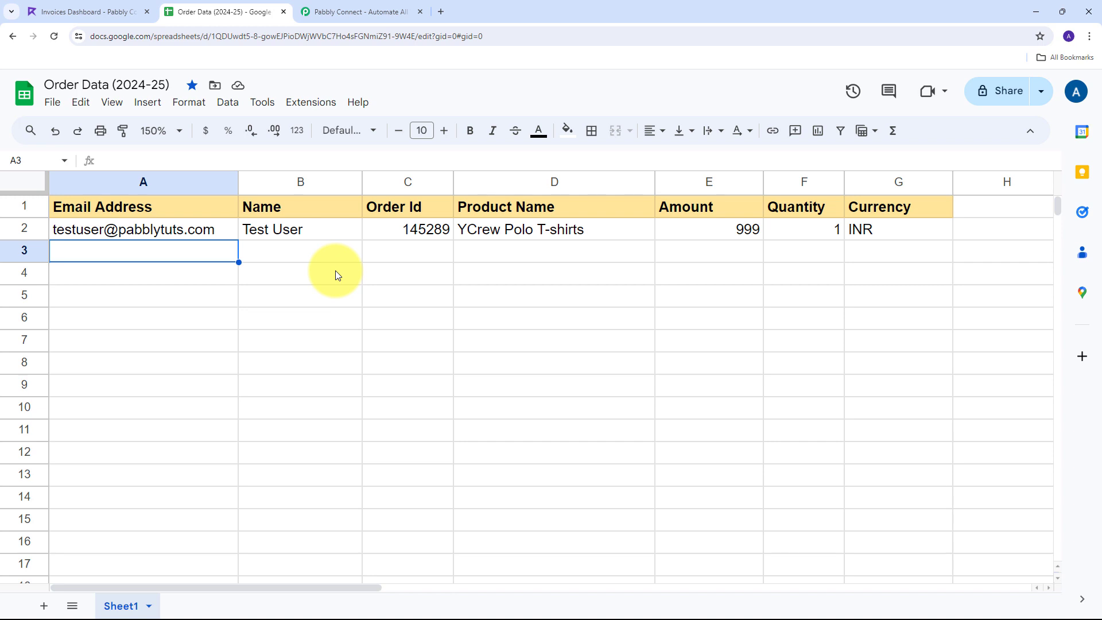
{"action": "left_click", "coordinate": [82, 18]}
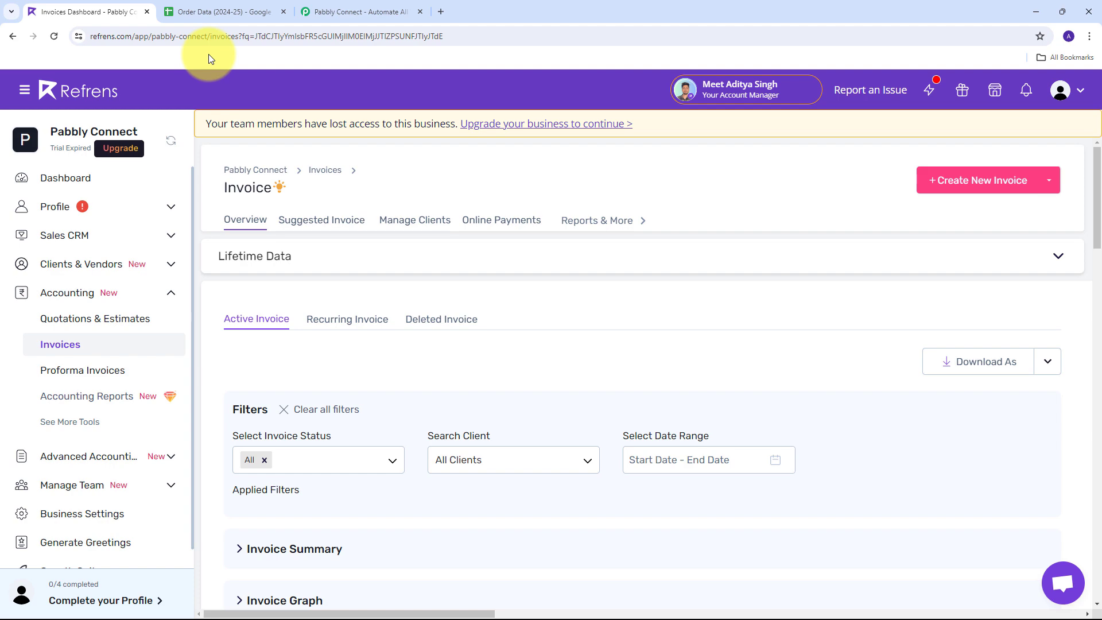
{"action": "left_click", "coordinate": [353, 12]}
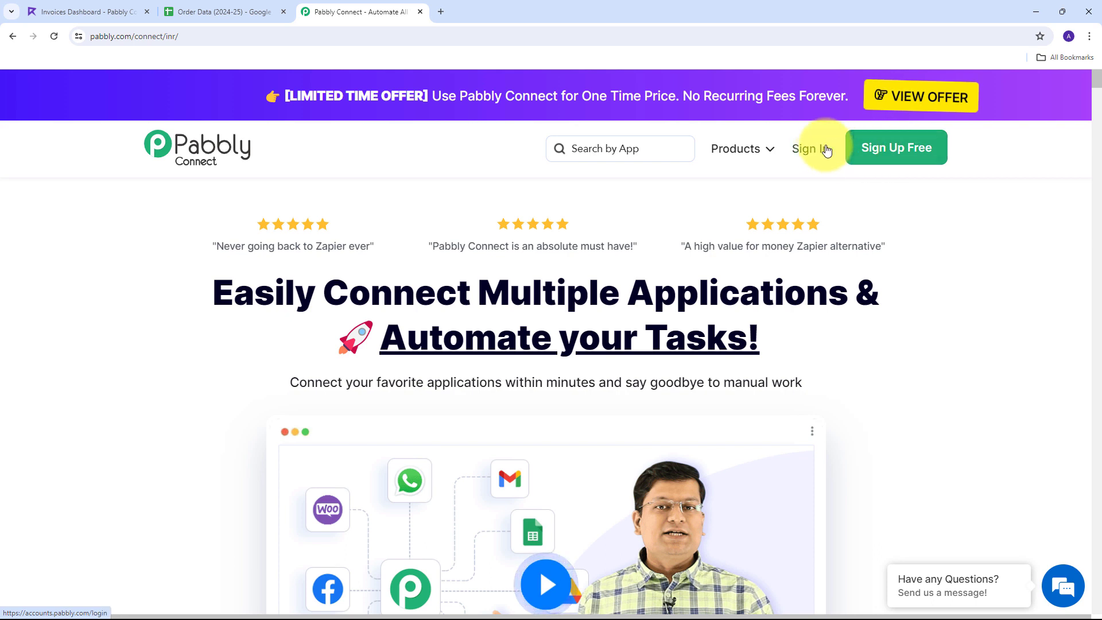
Sign in to Pabbly and launch the Pabbly Connect app's dashboard via Access Now
{"action": "left_click", "coordinate": [810, 150]}
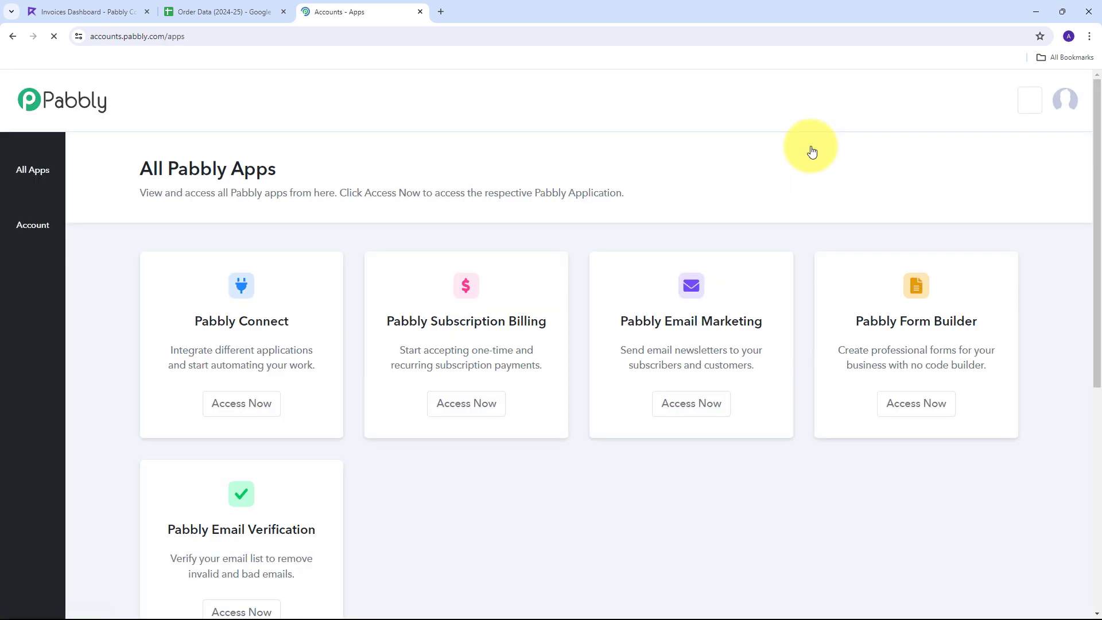
{"action": "scroll", "coordinate": [275, 218], "scroll_direction": "down", "scroll_amount": 1}
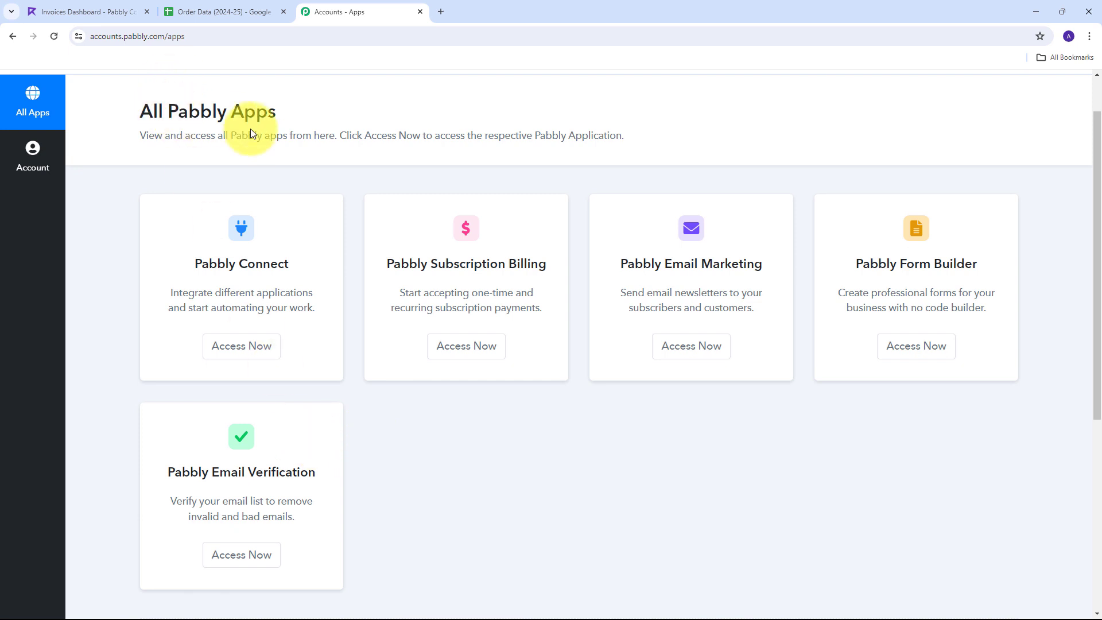
{"action": "left_click_drag", "start_coordinate": [195, 264], "coordinate": [298, 264]}
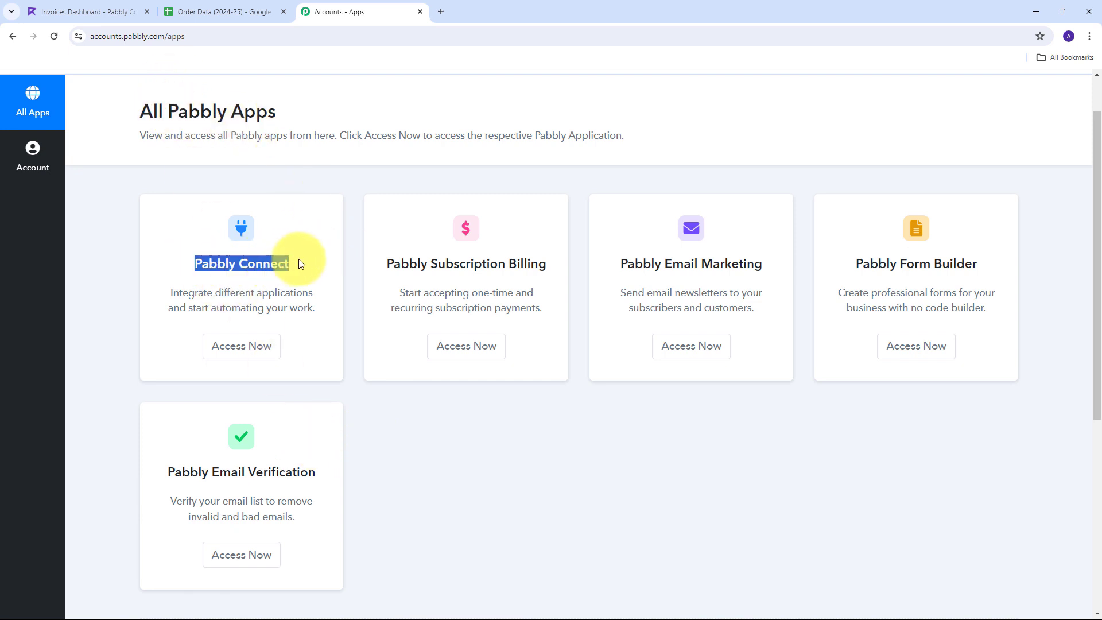
{"action": "left_click", "coordinate": [240, 347]}
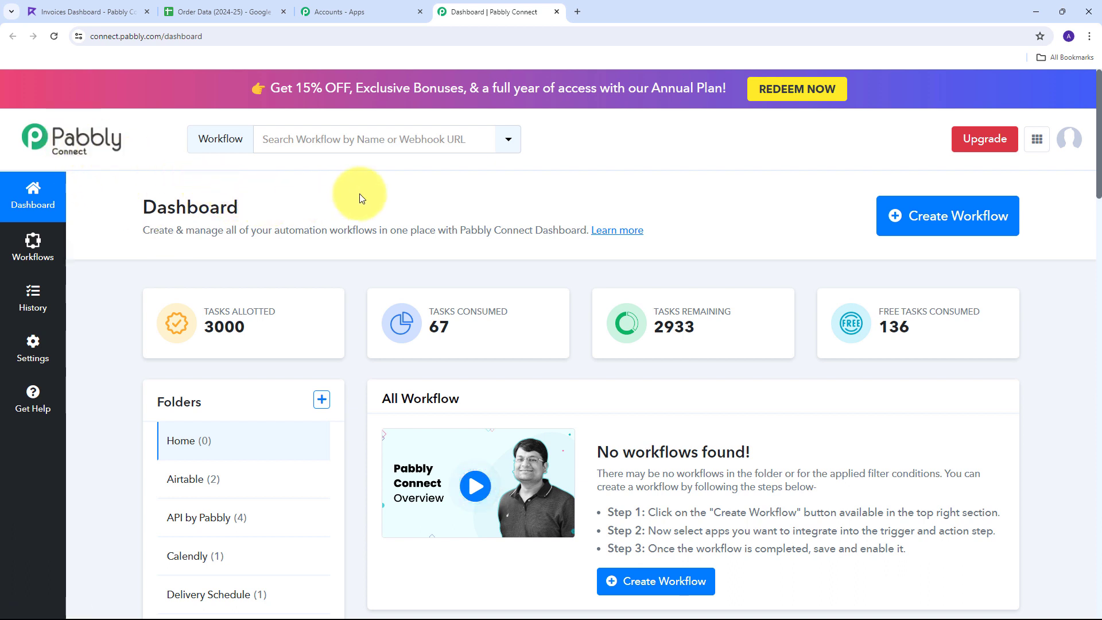
Create a workflow named 'Create Refrens Invoice from Google Sheets' in the Google Sheets folder
{"action": "left_click", "coordinate": [920, 219]}
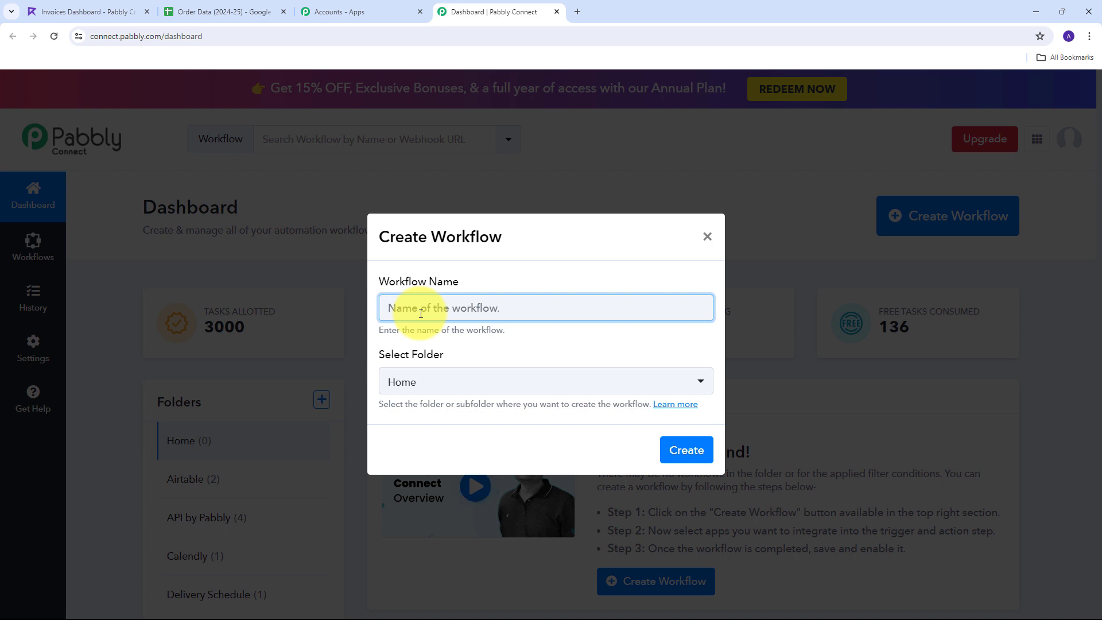
{"action": "type", "text": "Create Refrens Invoice from Google Sheets"}
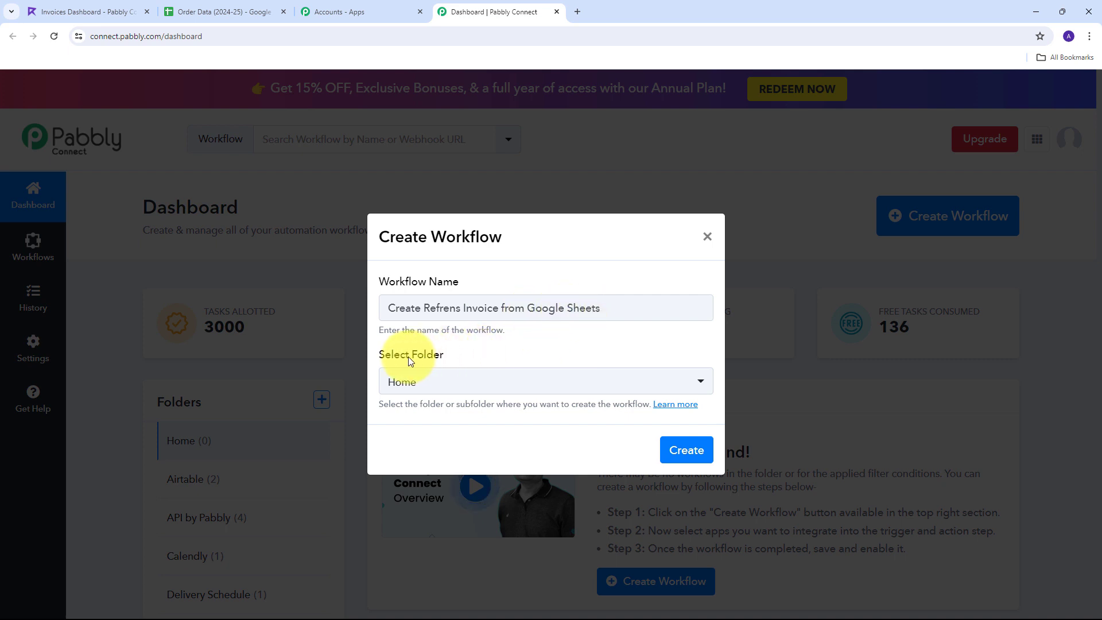
{"action": "left_click", "coordinate": [624, 383]}
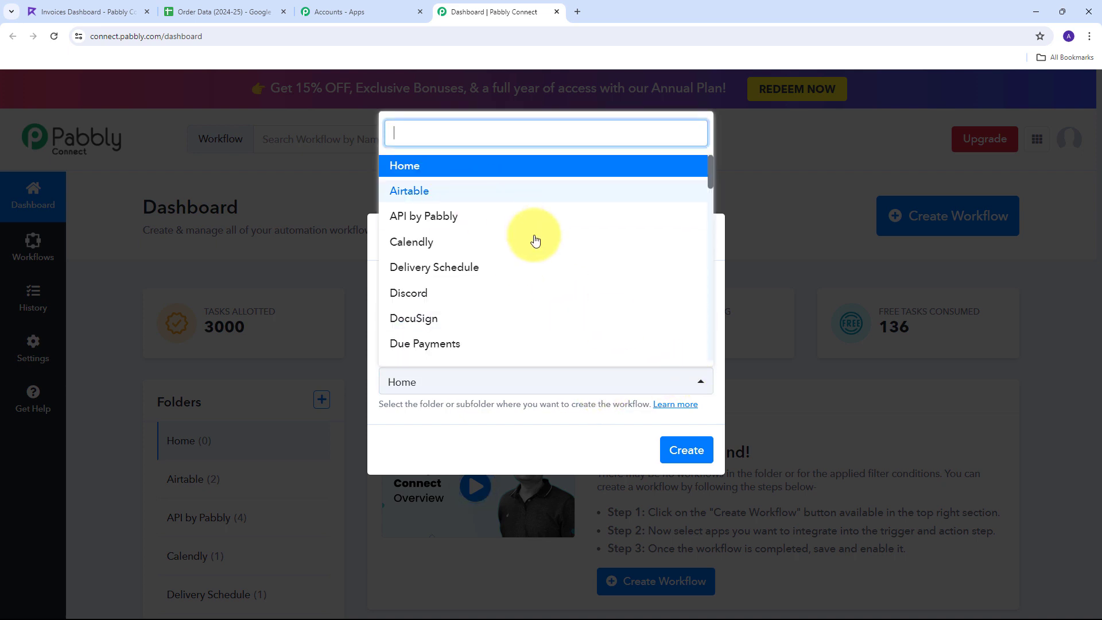
{"action": "scroll", "coordinate": [526, 227], "scroll_direction": "down", "scroll_amount": 3}
{"action": "scroll", "coordinate": [530, 227], "scroll_direction": "down", "scroll_amount": 2}
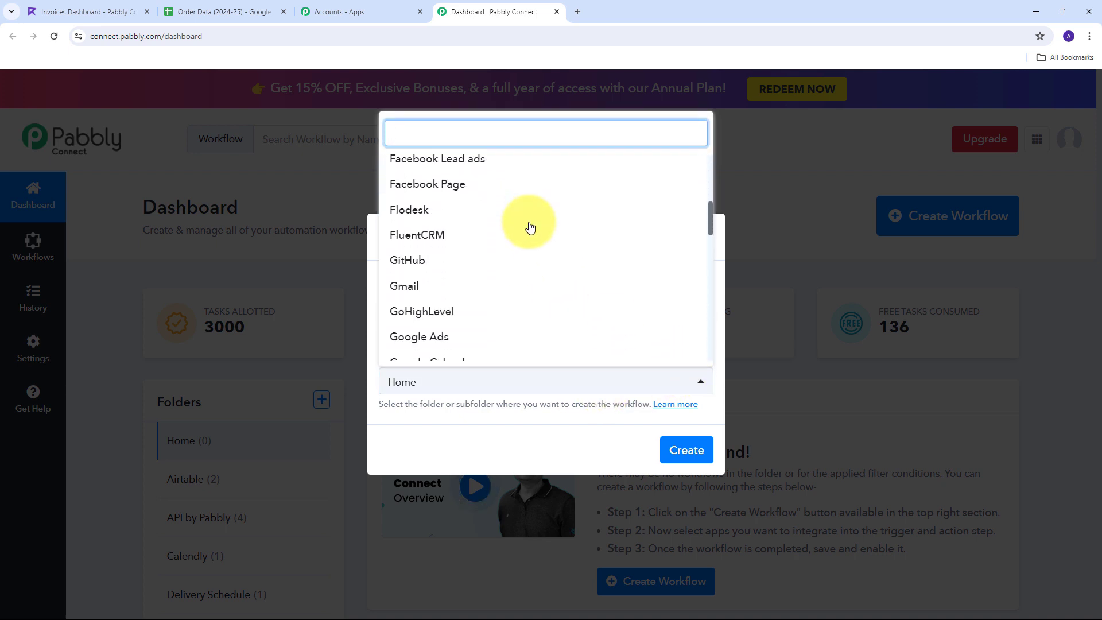
{"action": "scroll", "coordinate": [529, 225], "scroll_direction": "down", "scroll_amount": 4}
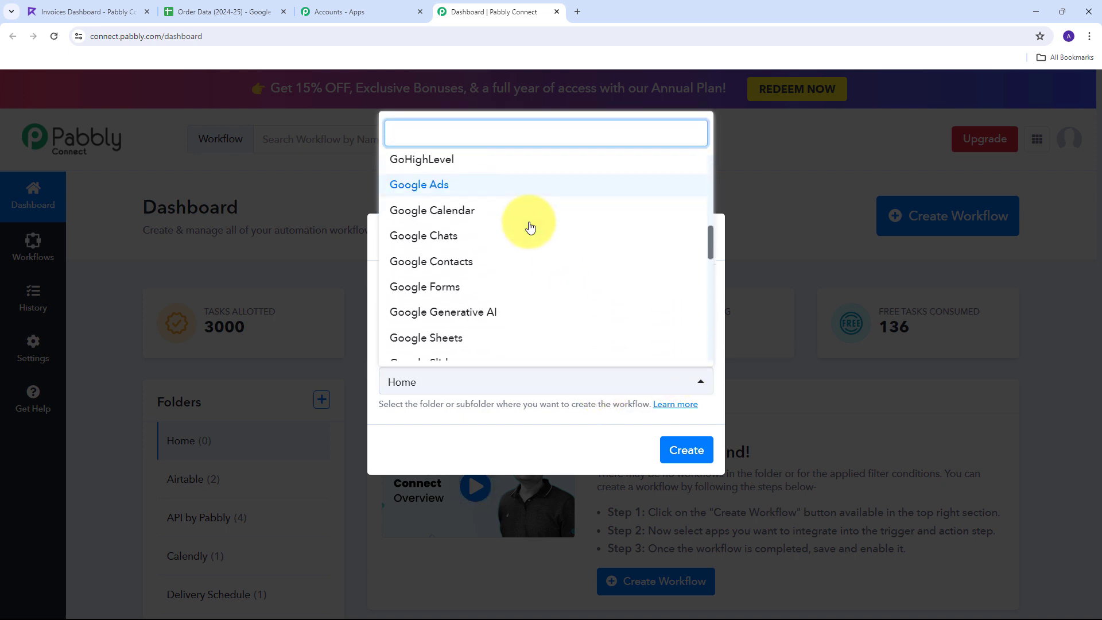
{"action": "scroll", "coordinate": [519, 229], "scroll_direction": "down", "scroll_amount": 1}
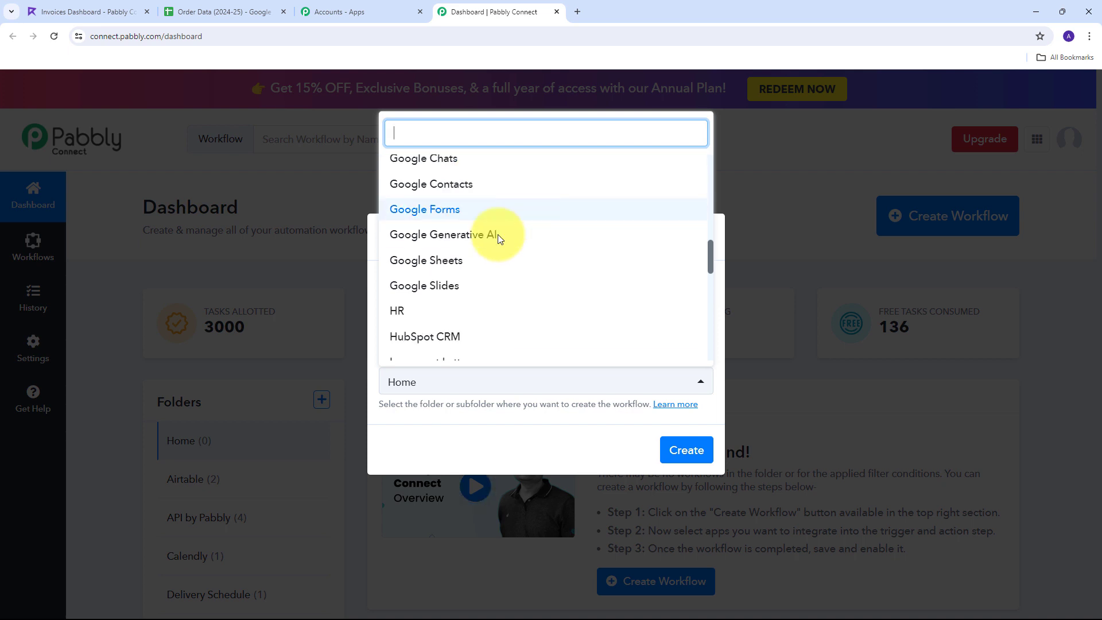
{"action": "left_click", "coordinate": [436, 263]}
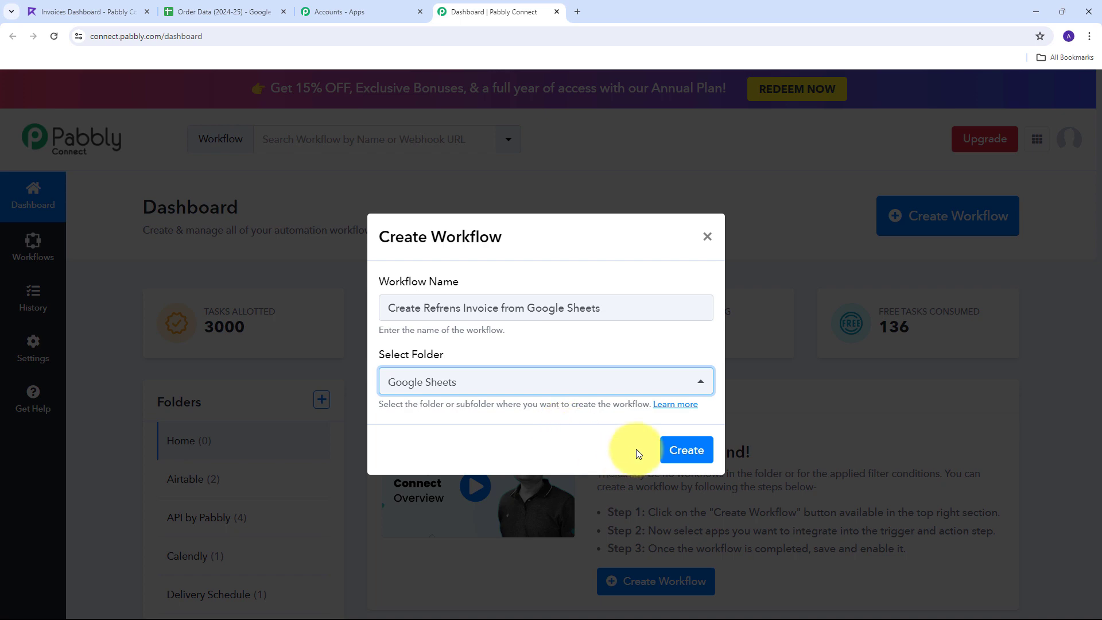
{"action": "left_click", "coordinate": [680, 450]}
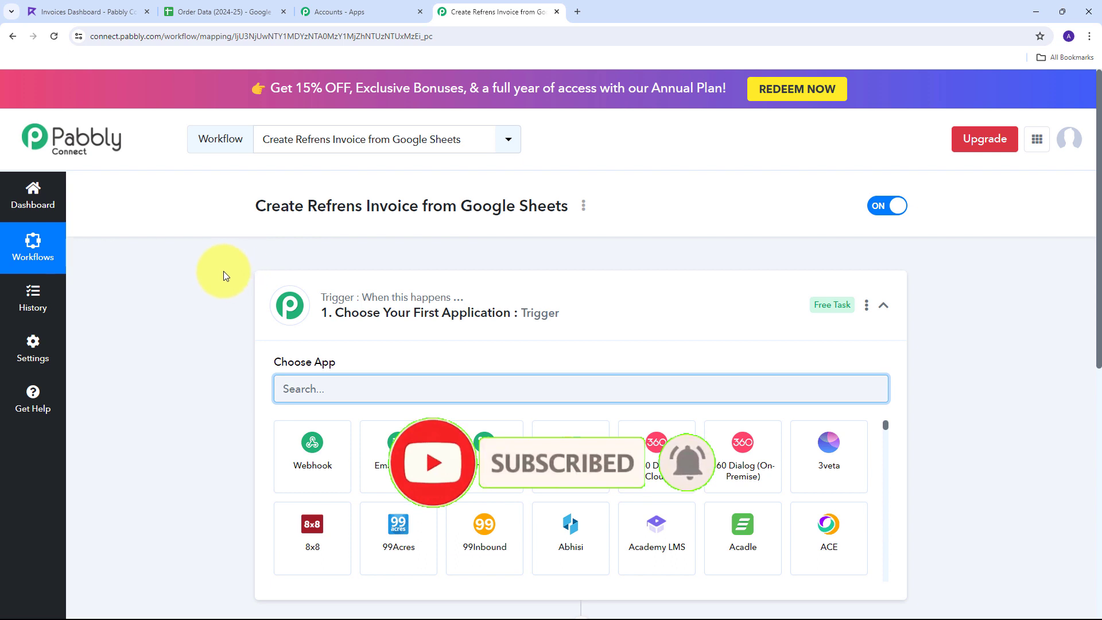
Set the trigger to Google Sheets with the New or Updated Spreadsheet Row event
{"action": "scroll", "coordinate": [197, 252], "scroll_direction": "down", "scroll_amount": 2}
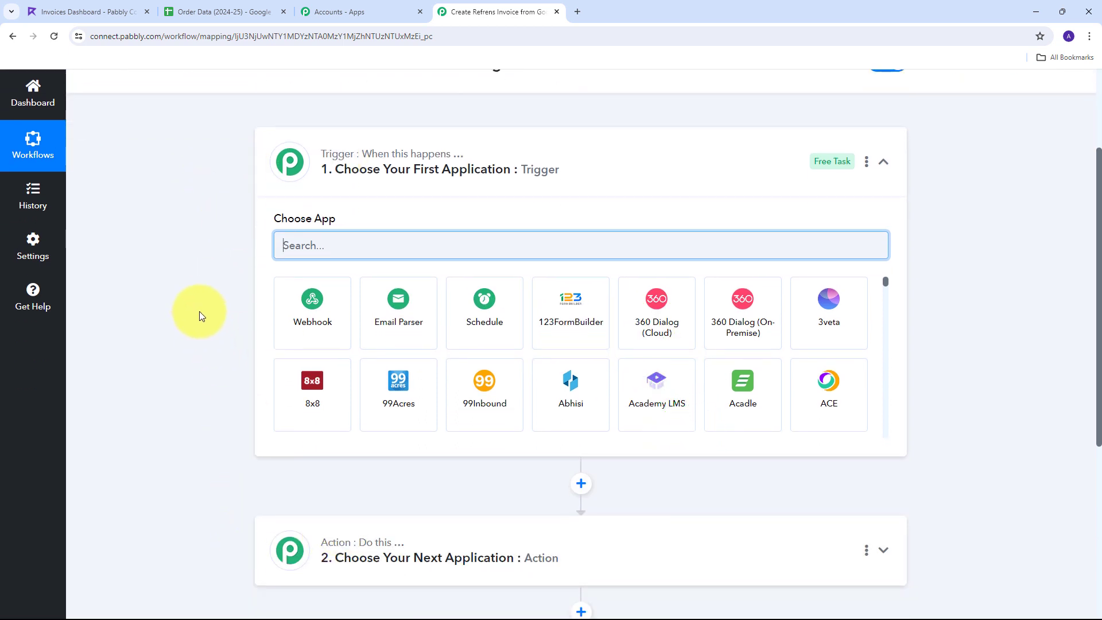
{"action": "scroll", "coordinate": [201, 287], "scroll_direction": "down", "scroll_amount": 1}
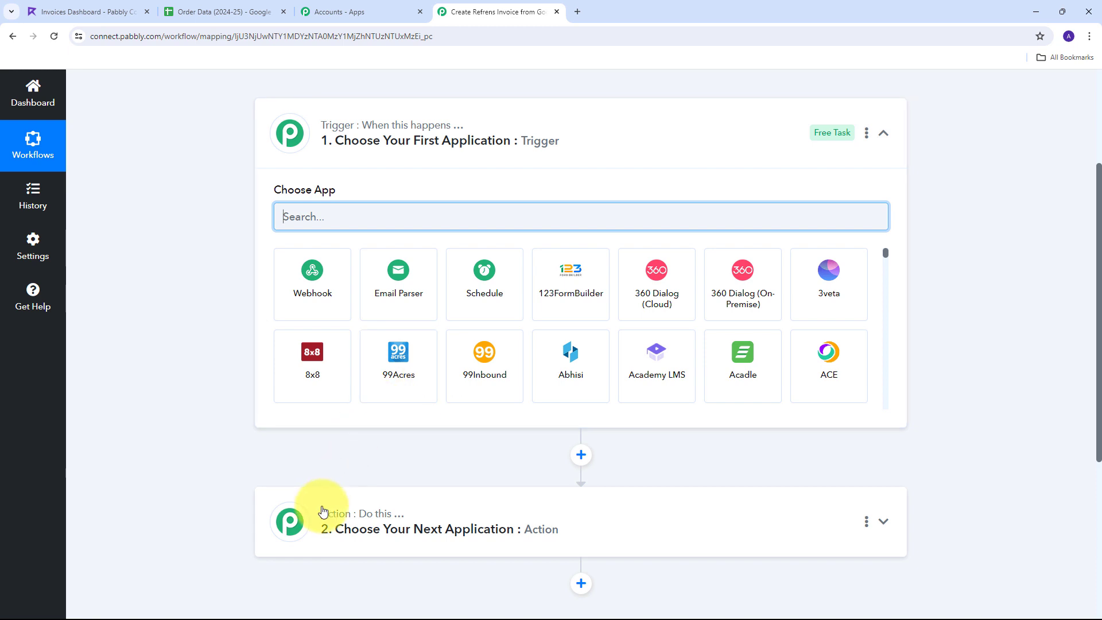
{"action": "mouse_move", "coordinate": [333, 127]}
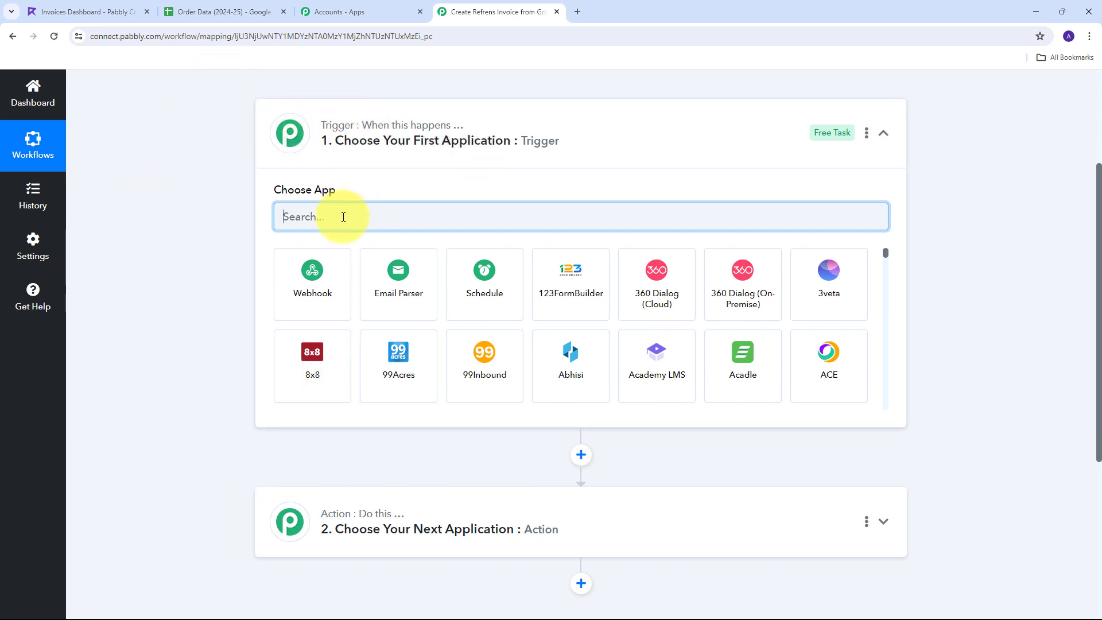
{"action": "type", "text": "Goog"}
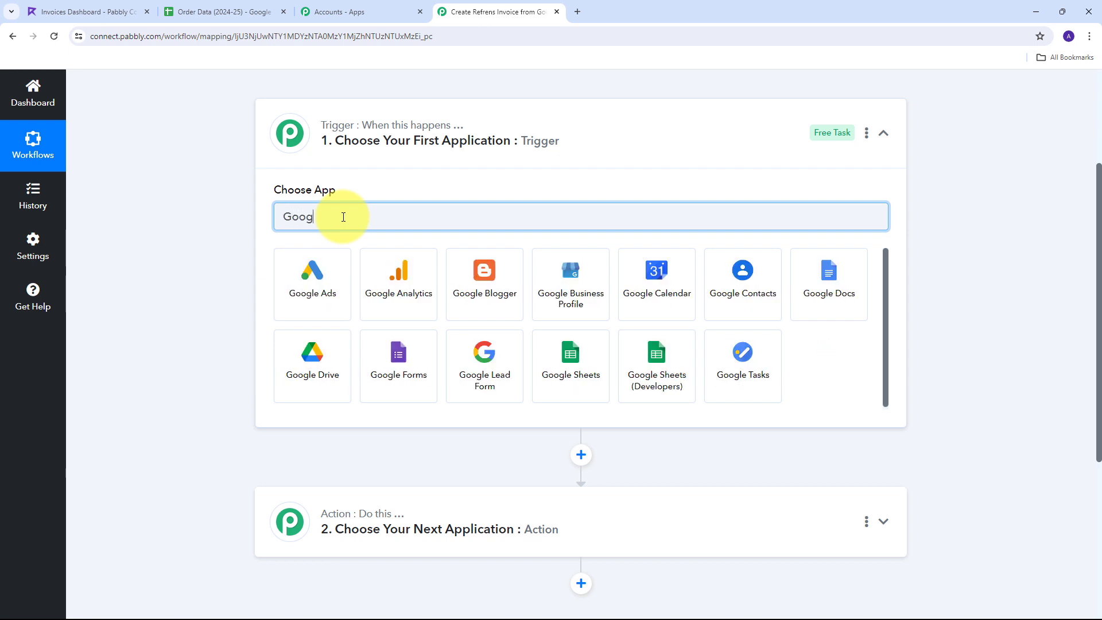
{"action": "type", "text": "le Sheets"}
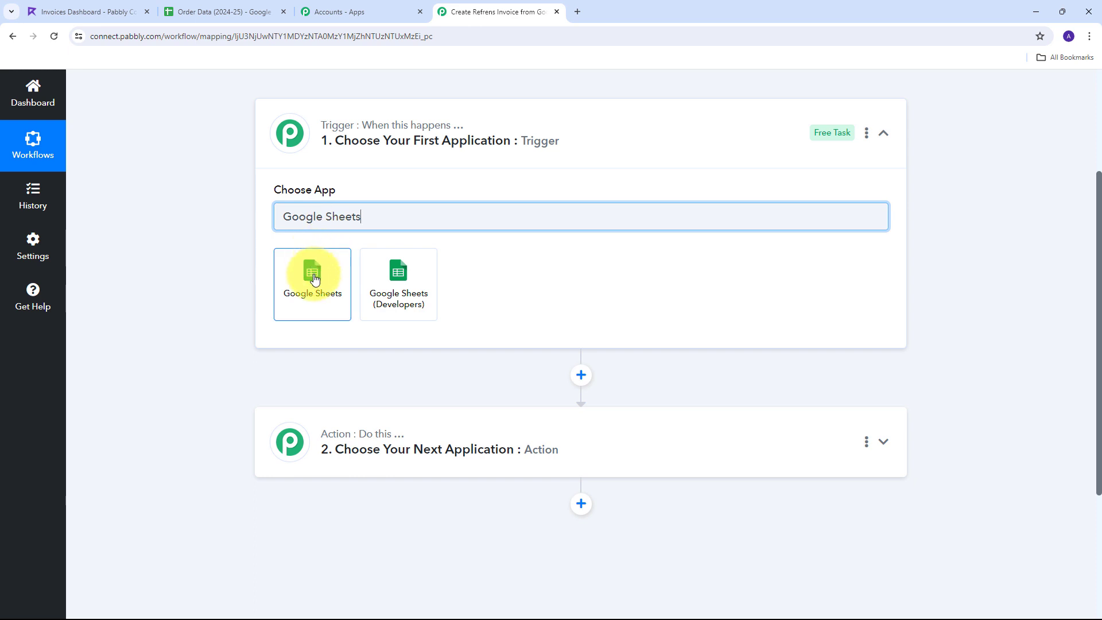
{"action": "left_click", "coordinate": [315, 280]}
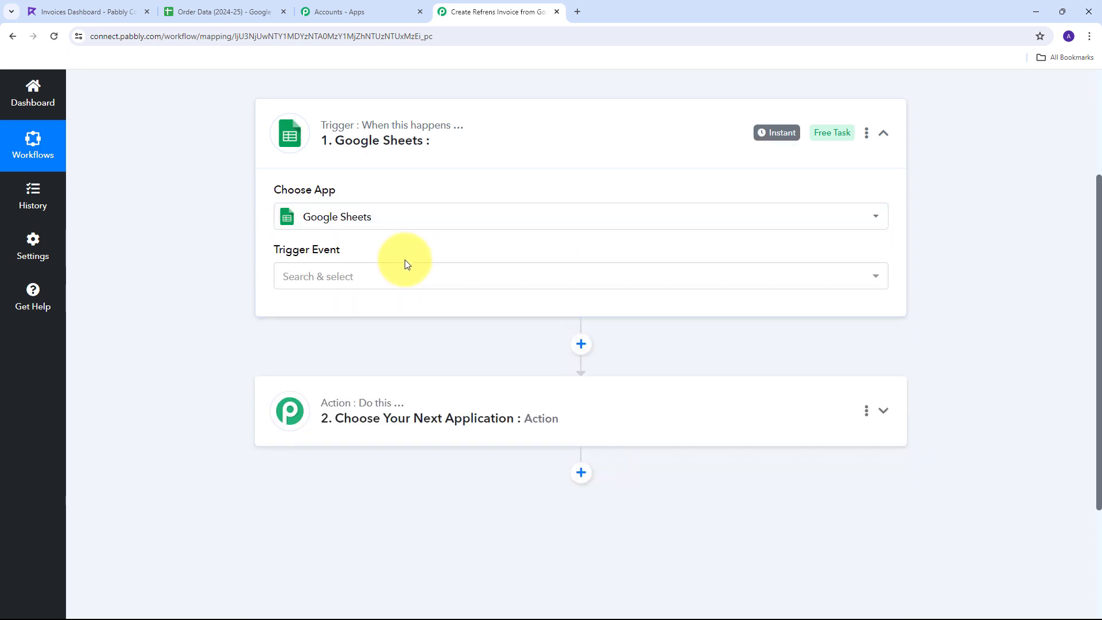
{"action": "left_click", "coordinate": [558, 278]}
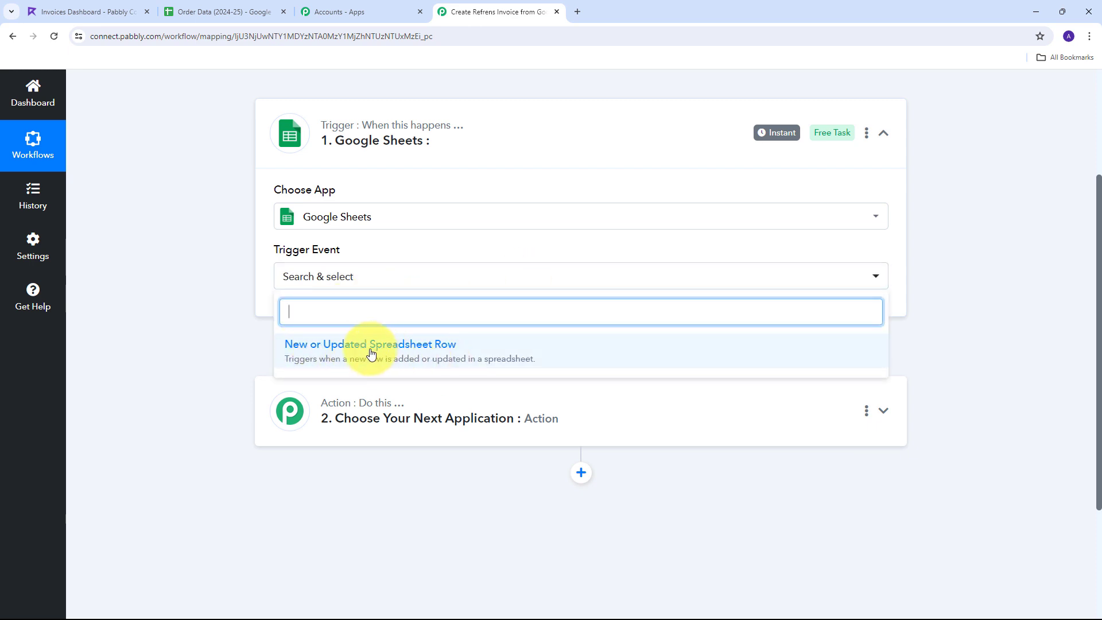
{"action": "left_click", "coordinate": [371, 345]}
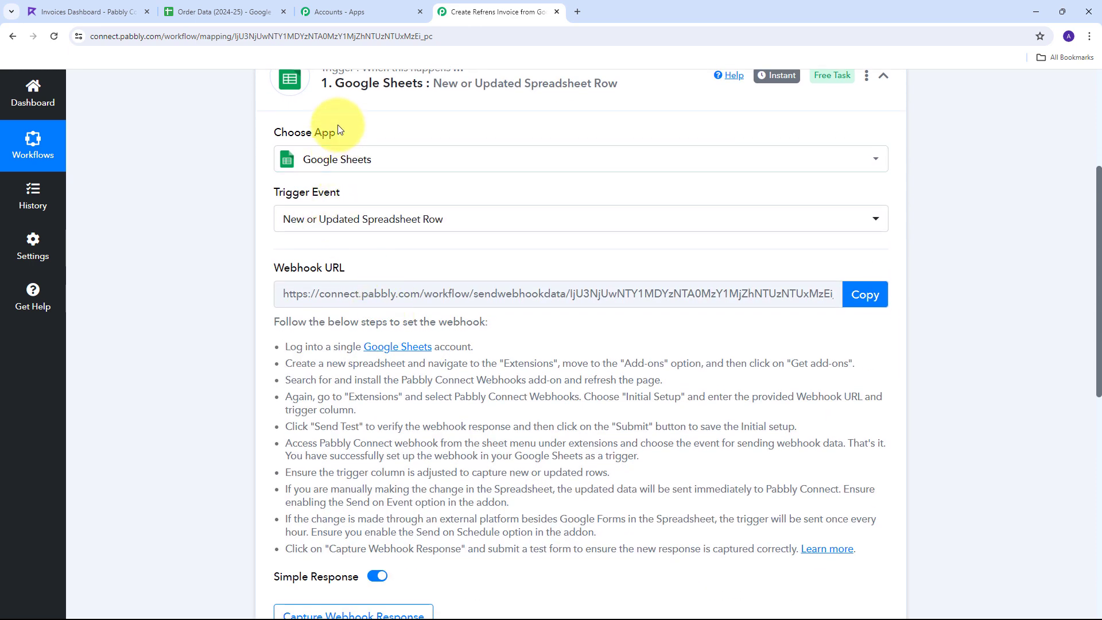
Copy the trigger's webhook URL and switch to the Order Data (2024-25) spreadsheet
{"action": "scroll", "coordinate": [356, 135], "scroll_direction": "up", "scroll_amount": 1}
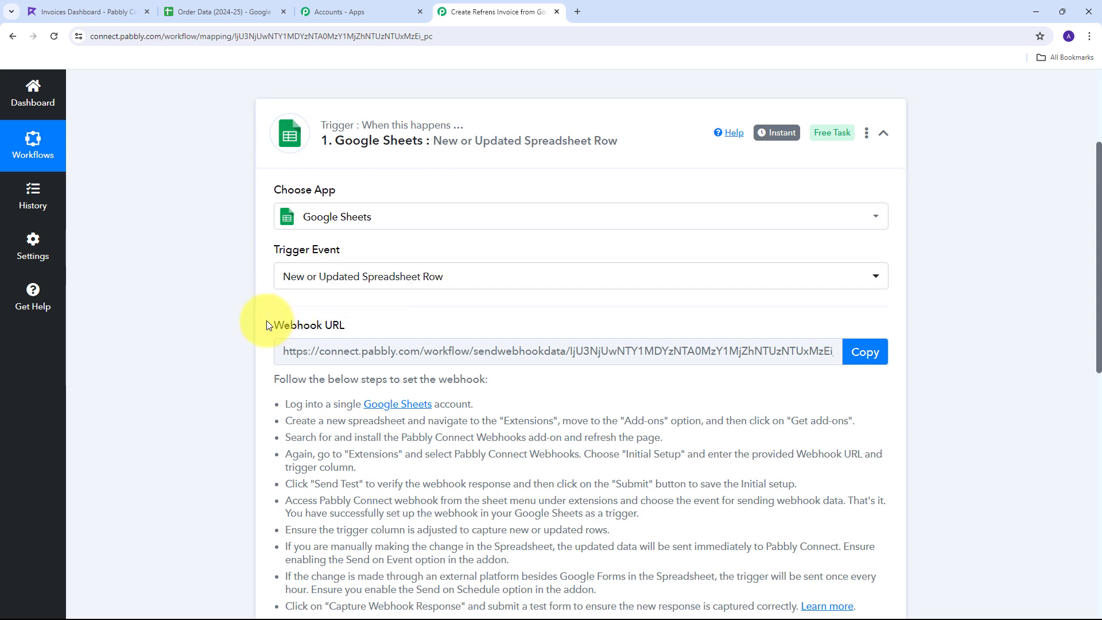
{"action": "left_click_drag", "start_coordinate": [276, 325], "coordinate": [362, 327]}
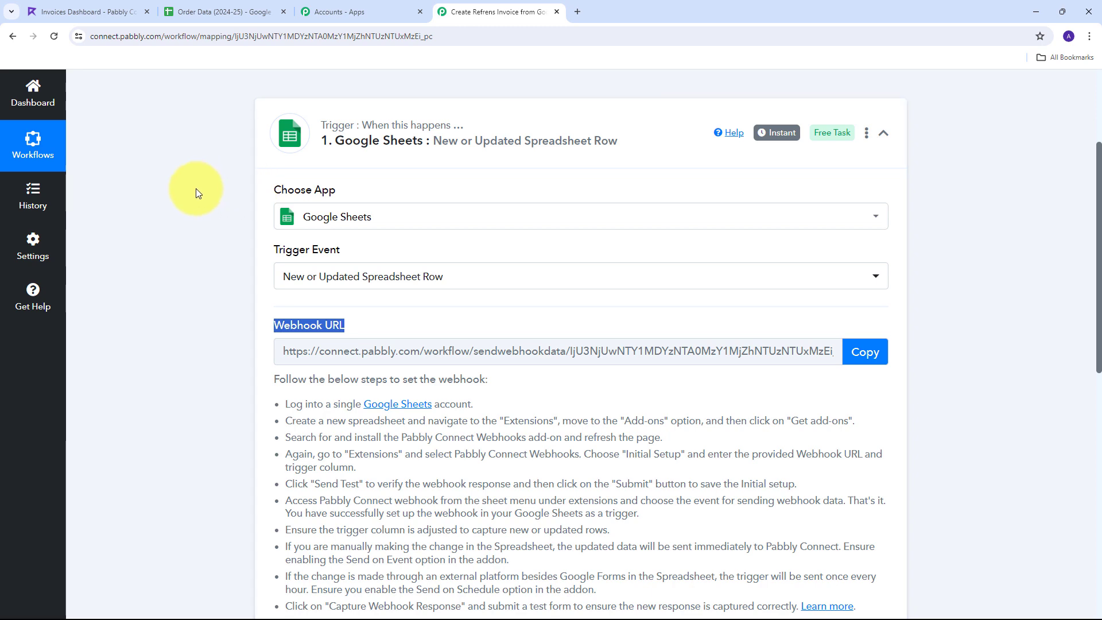
{"action": "scroll", "coordinate": [372, 151], "scroll_direction": "up", "scroll_amount": 1}
{"action": "scroll", "coordinate": [418, 185], "scroll_direction": "down", "scroll_amount": 3}
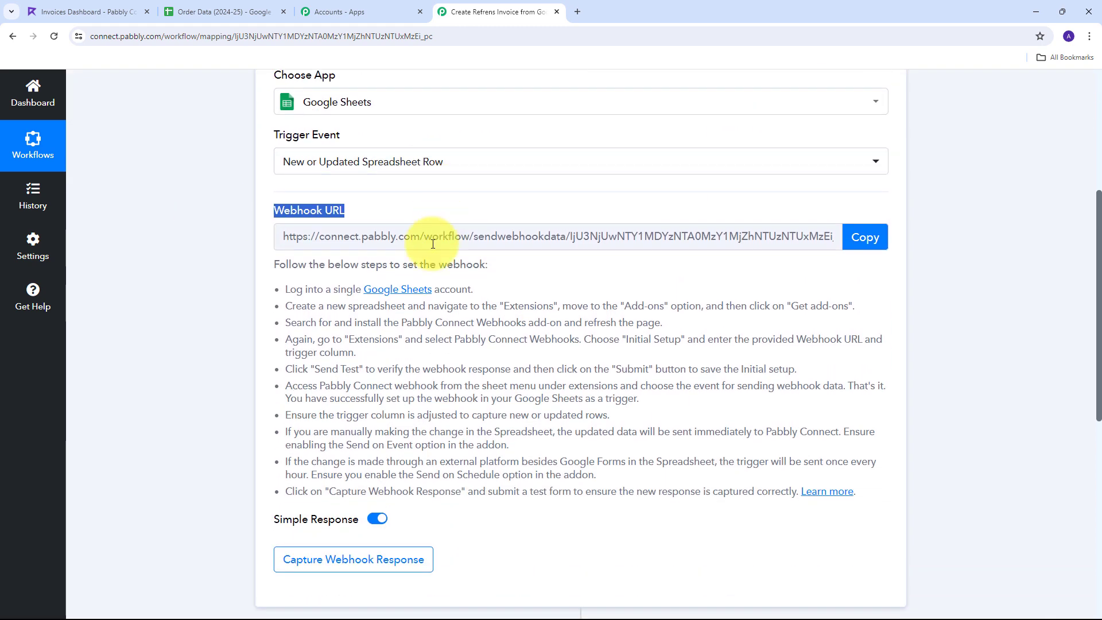
{"action": "left_click_drag", "start_coordinate": [291, 286], "coordinate": [859, 505]}
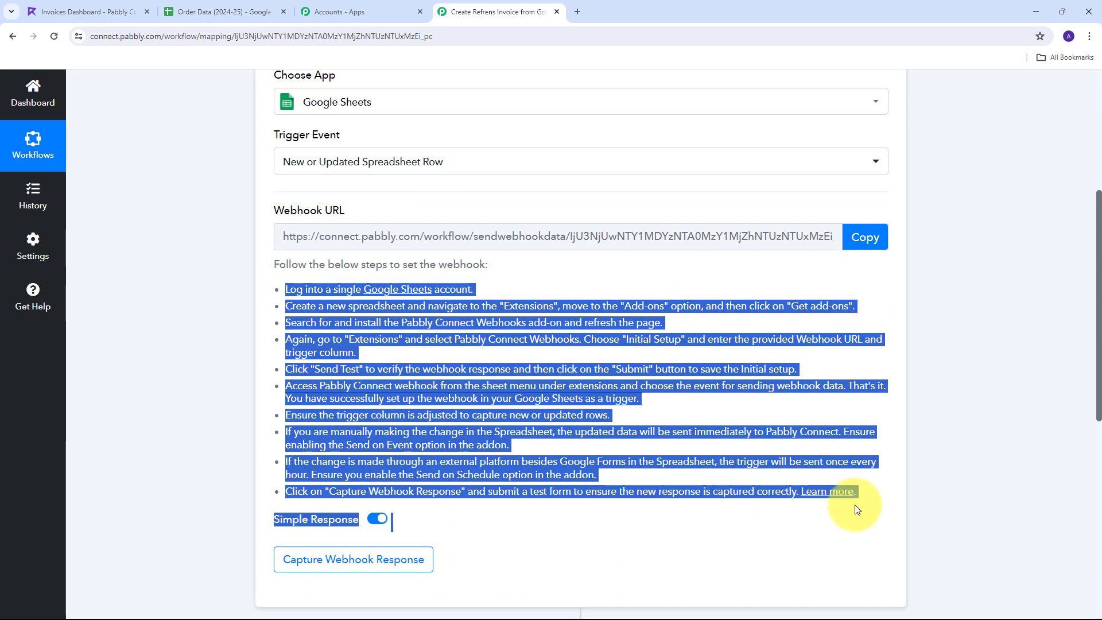
{"action": "scroll", "coordinate": [344, 287], "scroll_direction": "up", "scroll_amount": 1}
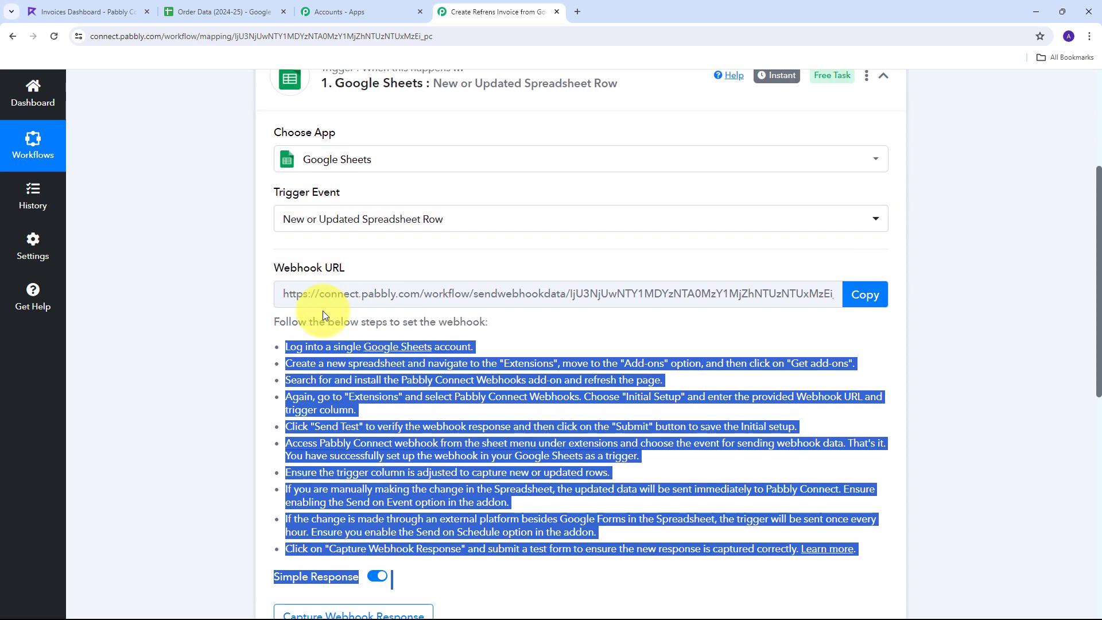
{"action": "left_click", "coordinate": [865, 297]}
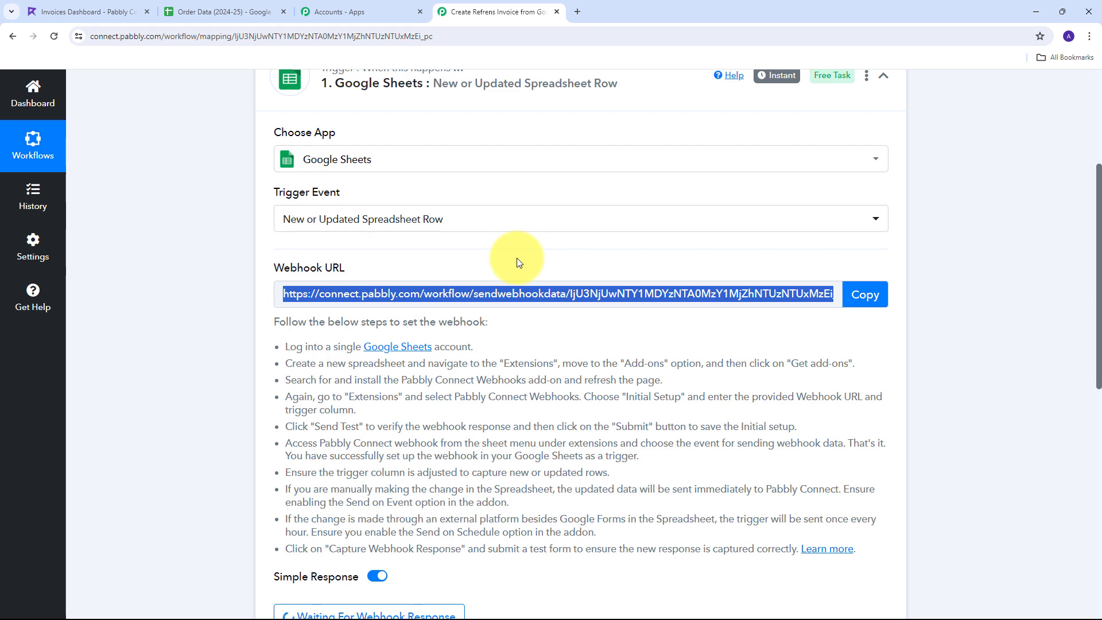
{"action": "left_click", "coordinate": [207, 10]}
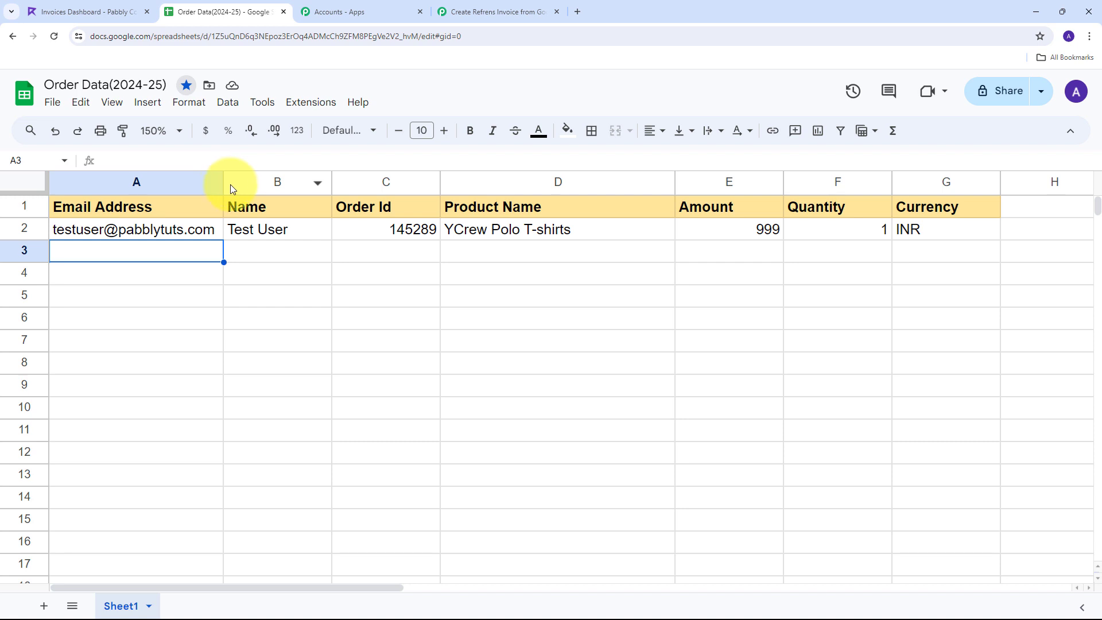
{"action": "left_click", "coordinate": [302, 106]}
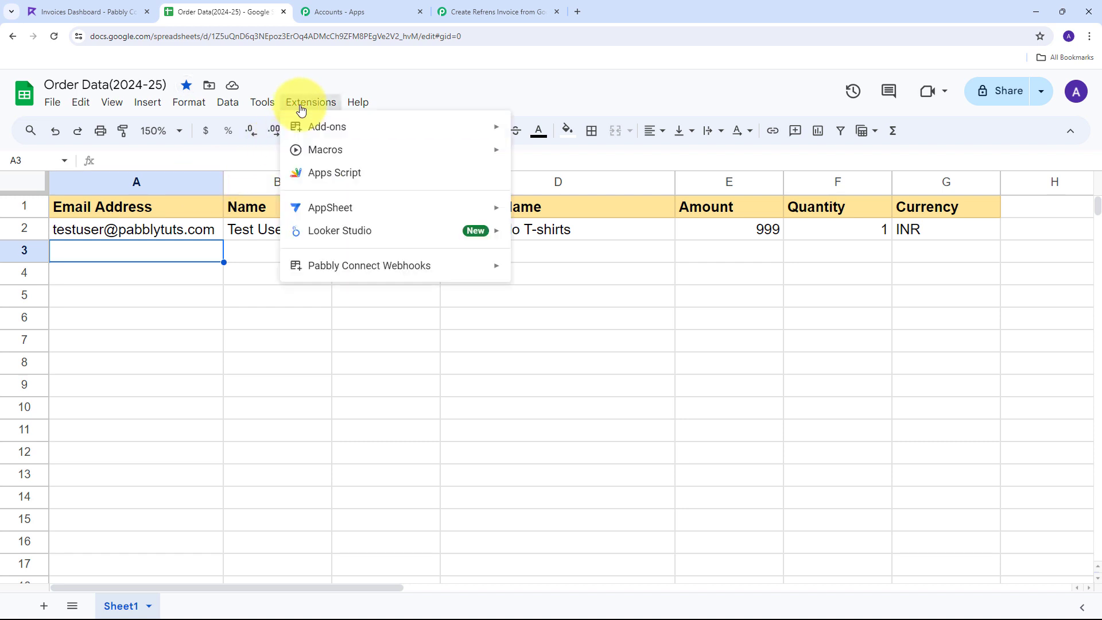
{"action": "mouse_move", "coordinate": [306, 266]}
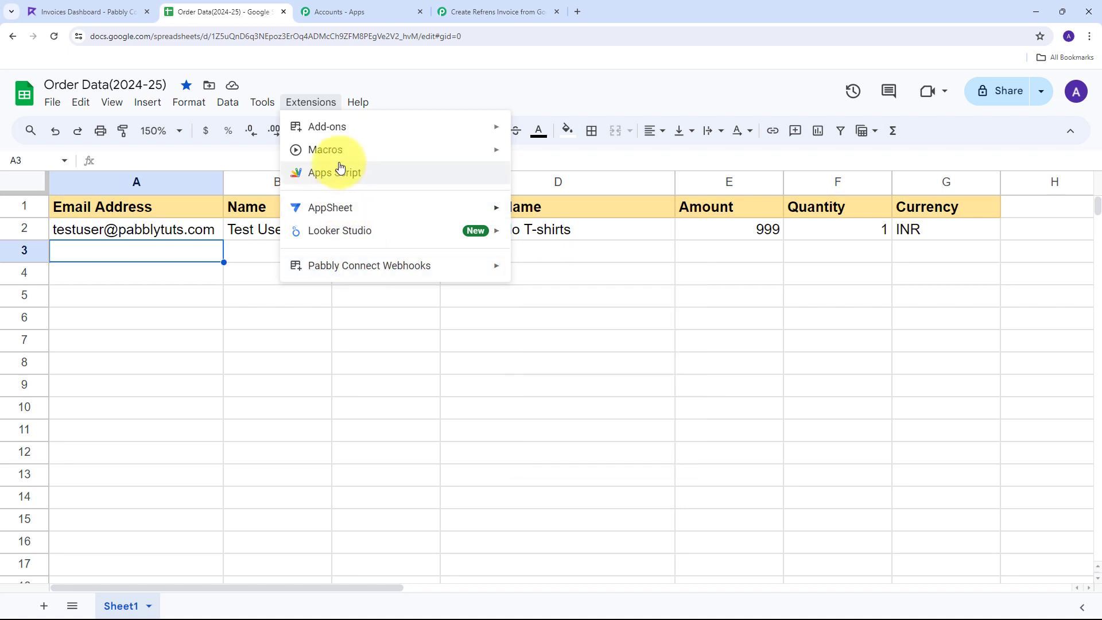
{"action": "mouse_move", "coordinate": [350, 135]}
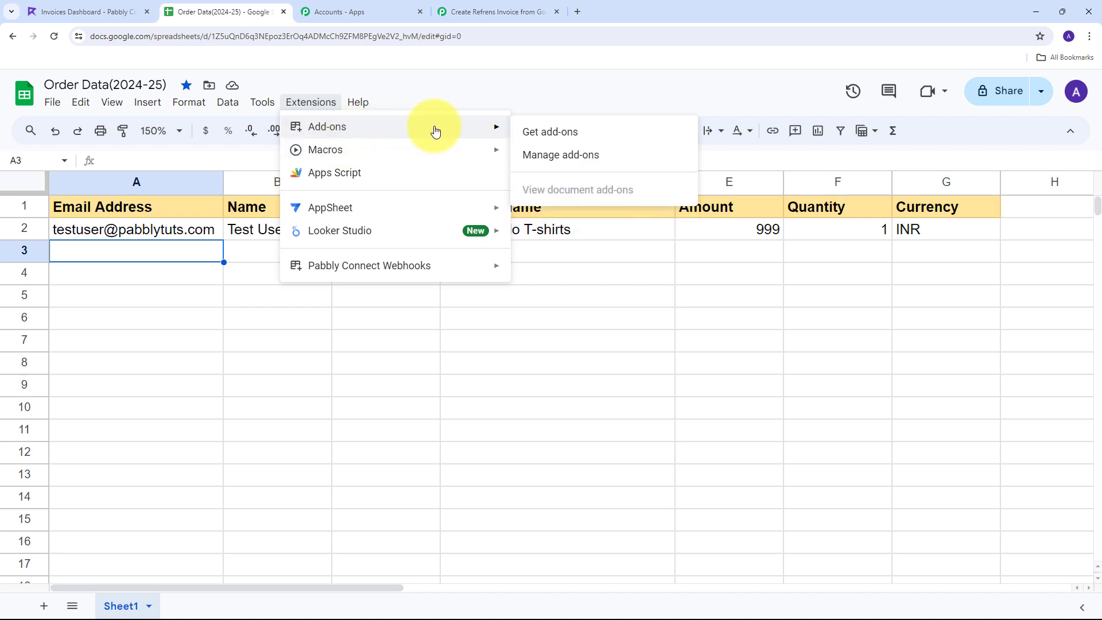
{"action": "left_click", "coordinate": [554, 132]}
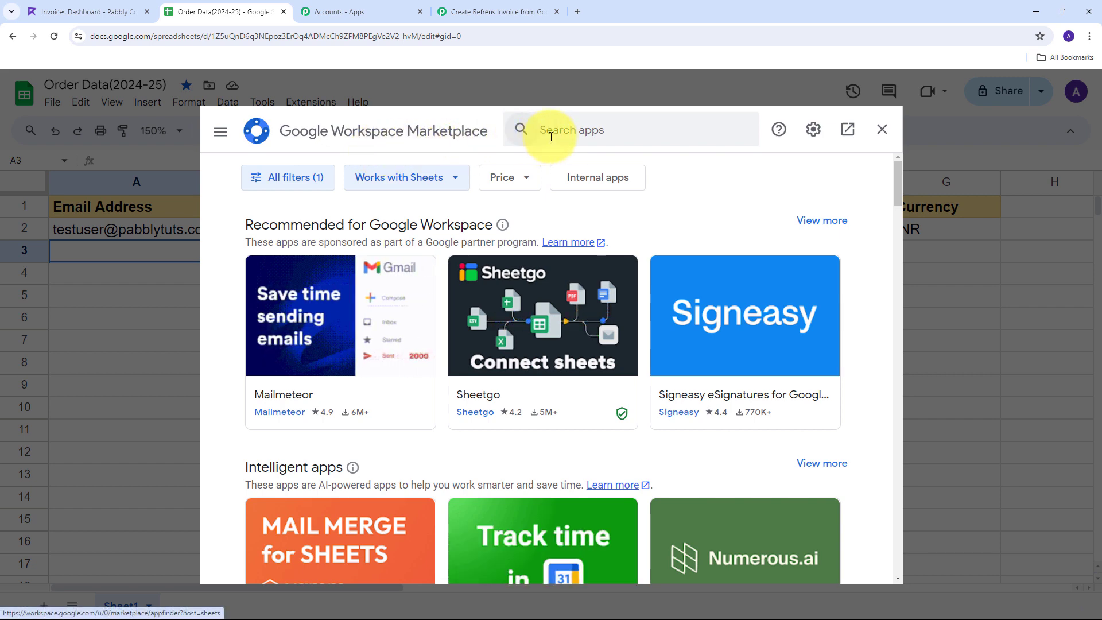
{"action": "left_click", "coordinate": [587, 132]}
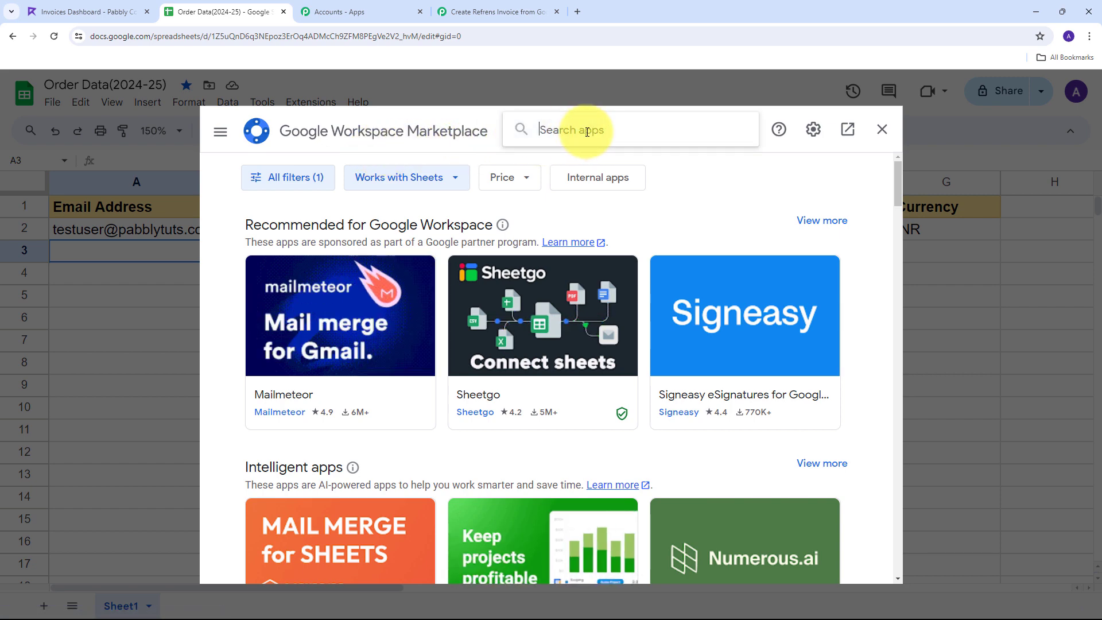
{"action": "type", "text": "P"}
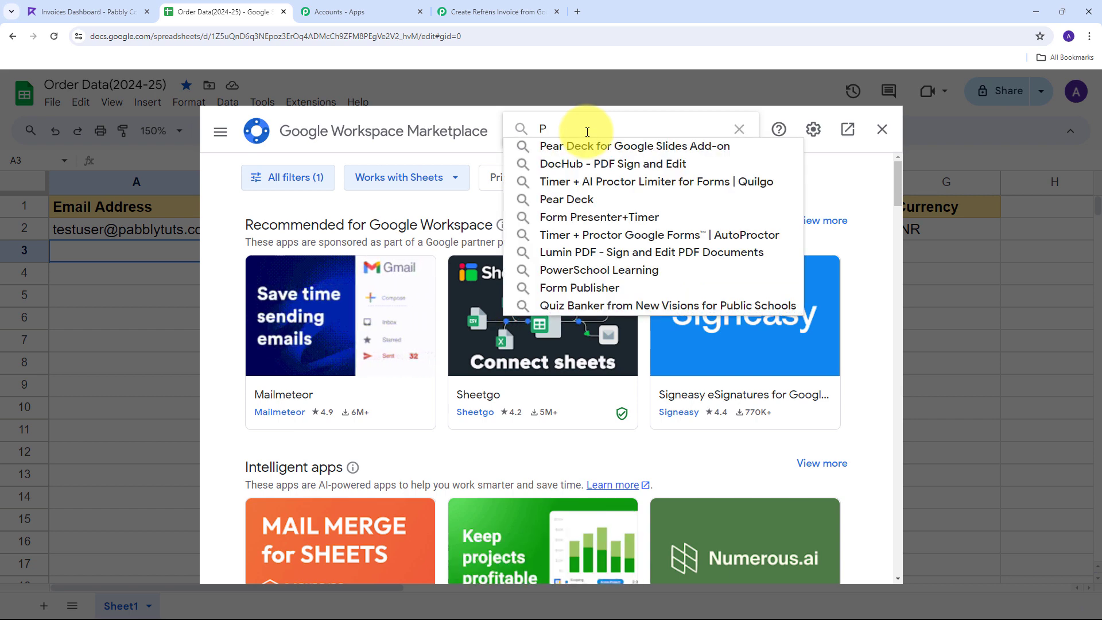
{"action": "type", "text": "abbly Connect Webhooks"}
{"action": "left_click", "coordinate": [586, 146]}
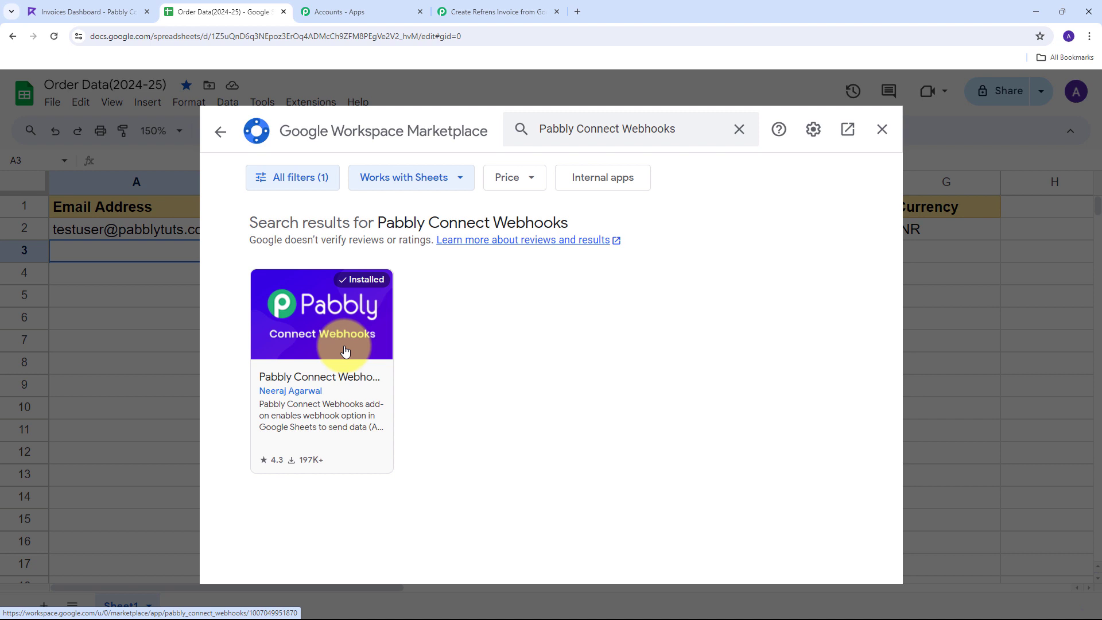
{"action": "left_click", "coordinate": [882, 130]}
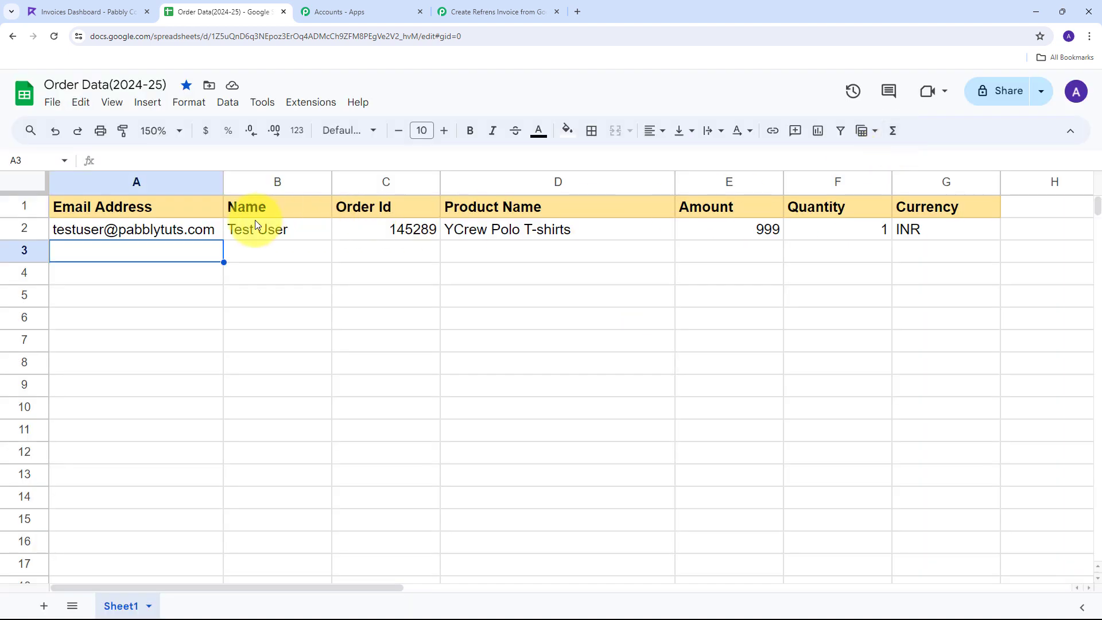
Reload the sheet and open Extensions > Pabbly Connect Webhooks > Initial Setup
{"action": "left_click", "coordinate": [54, 40]}
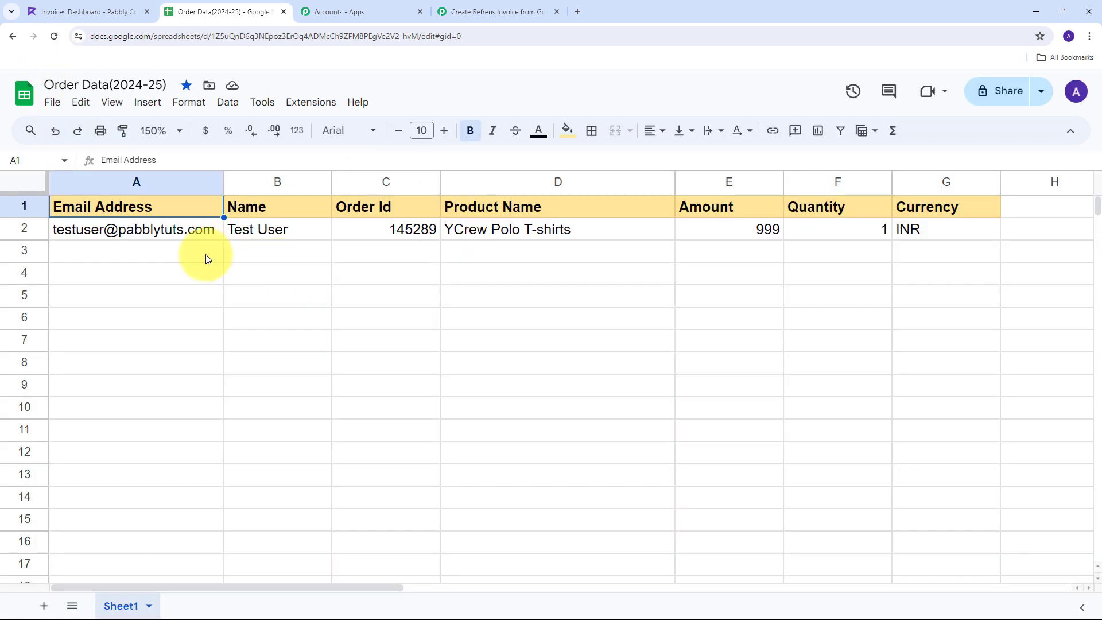
{"action": "left_click", "coordinate": [299, 104]}
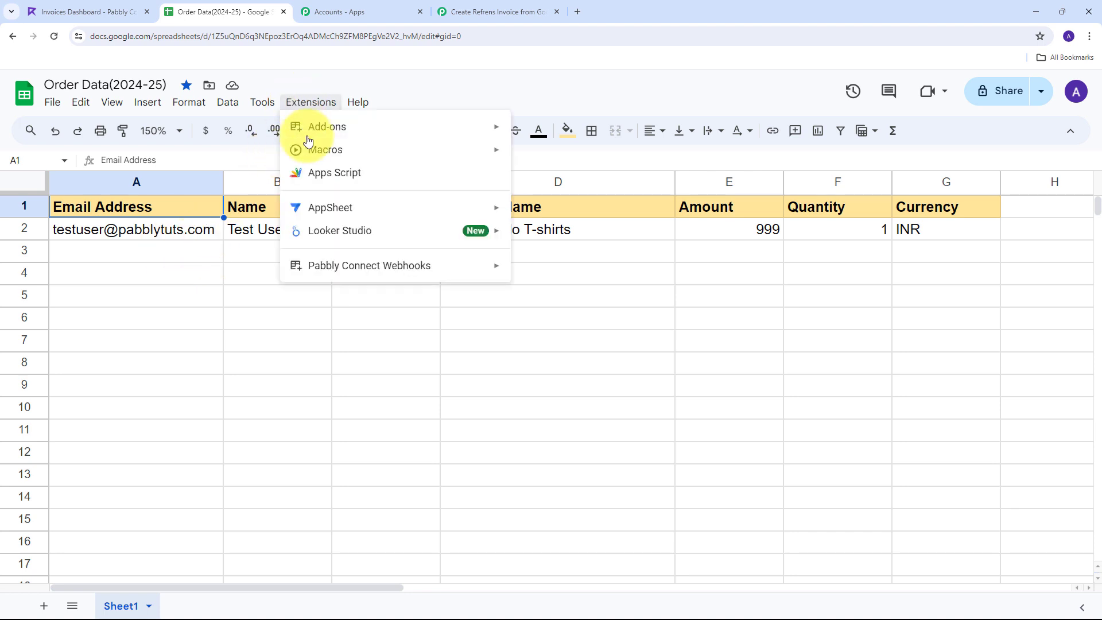
{"action": "mouse_move", "coordinate": [316, 268]}
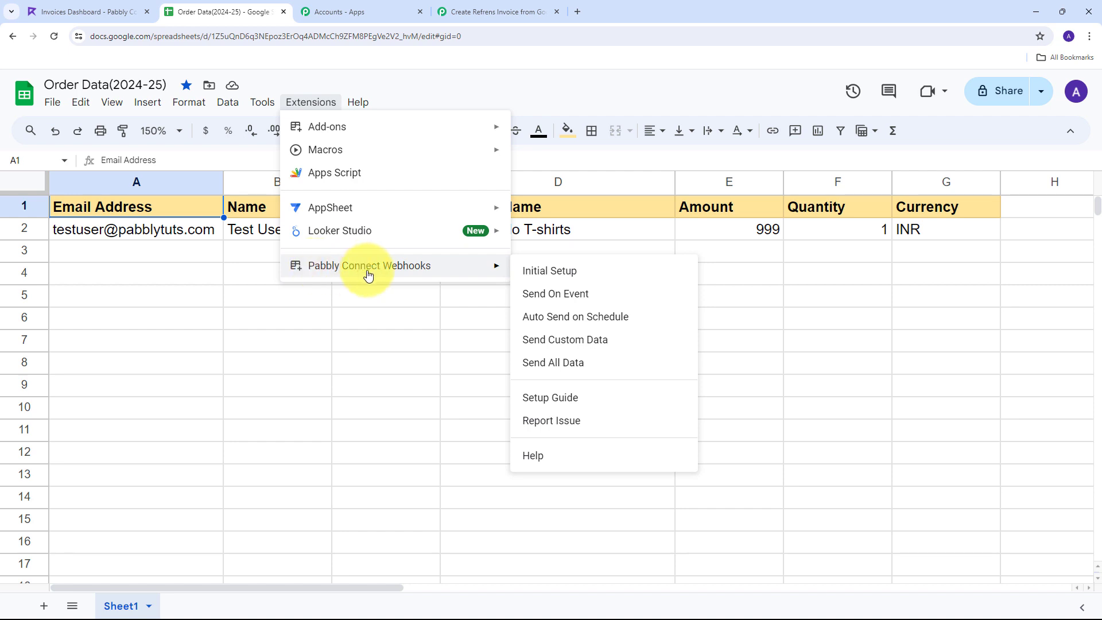
{"action": "left_click", "coordinate": [577, 277]}
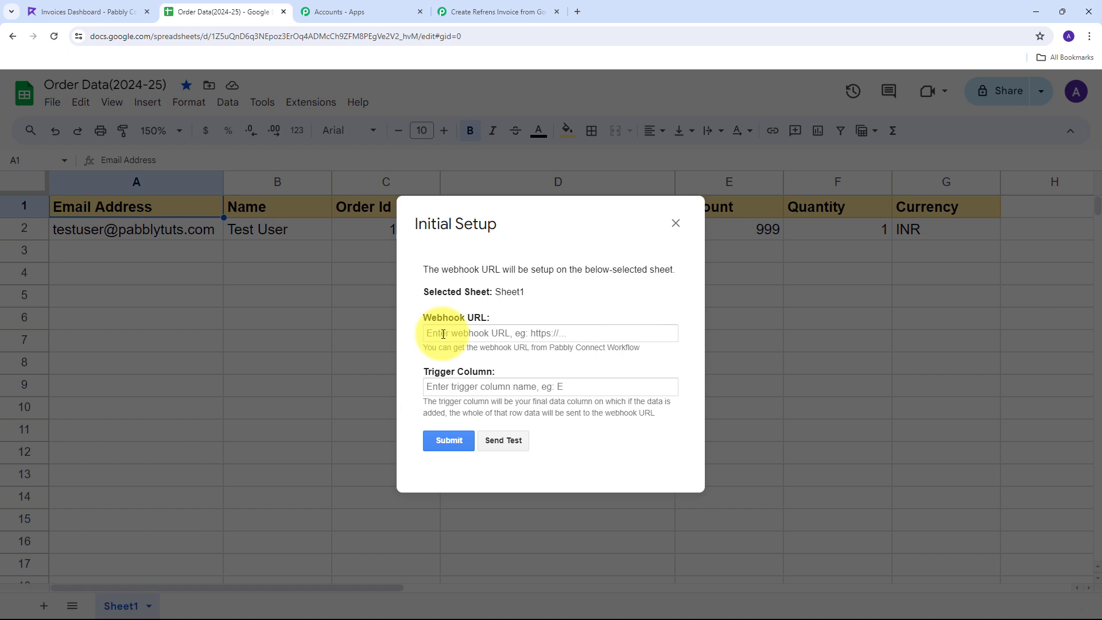
Paste the webhook URL, set trigger column G, send a test row, and submit the setup
{"action": "left_click", "coordinate": [443, 334]}
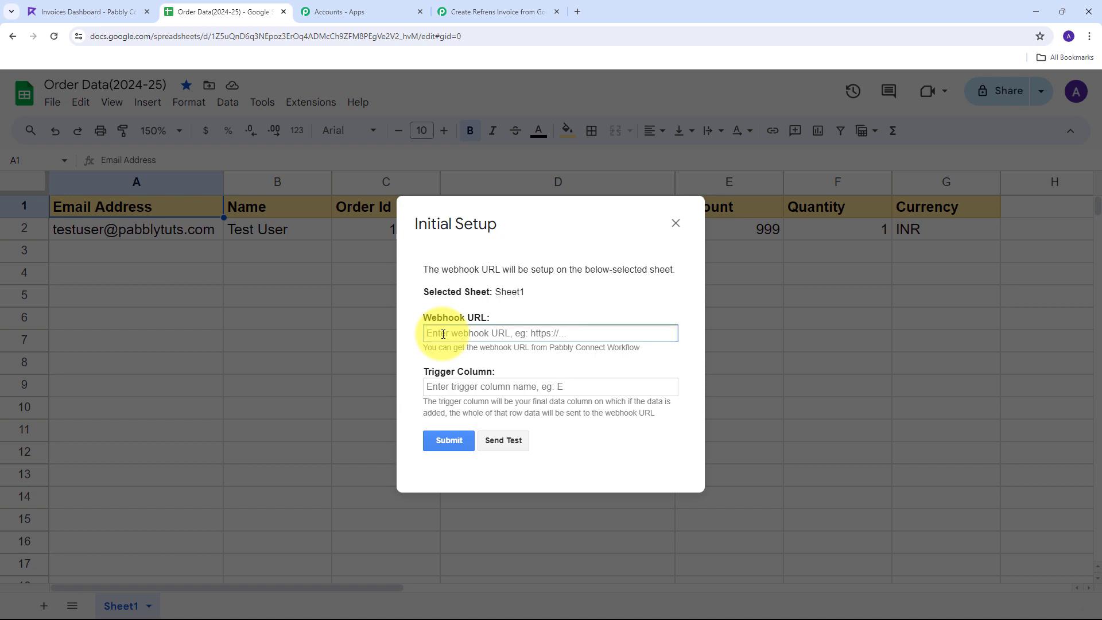
{"action": "key", "text": "ctrl+v"}
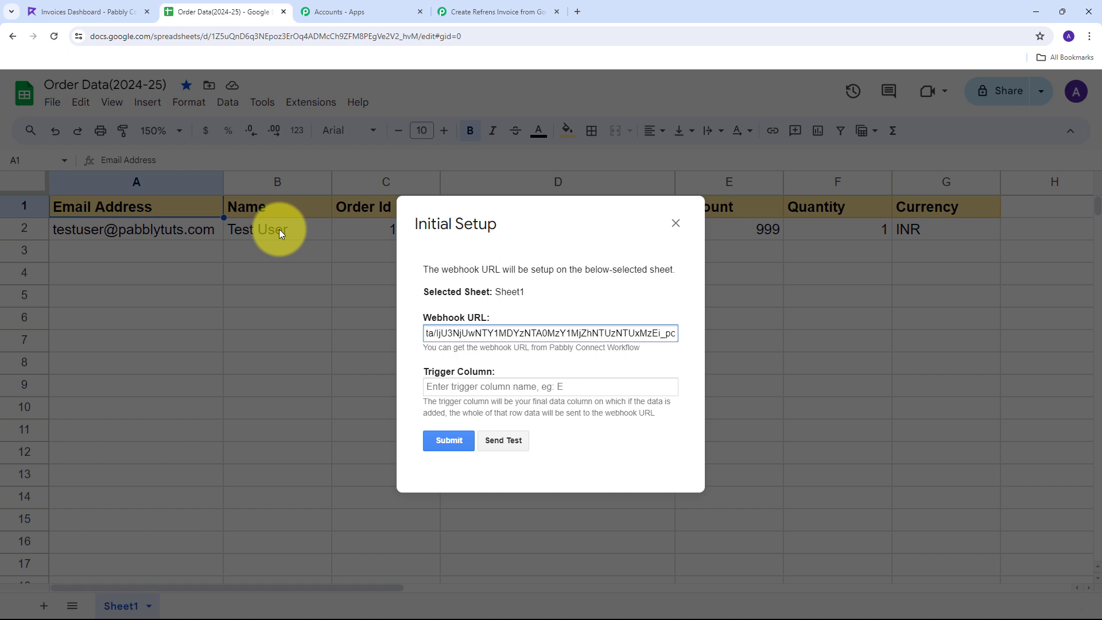
{"action": "left_click", "coordinate": [446, 388]}
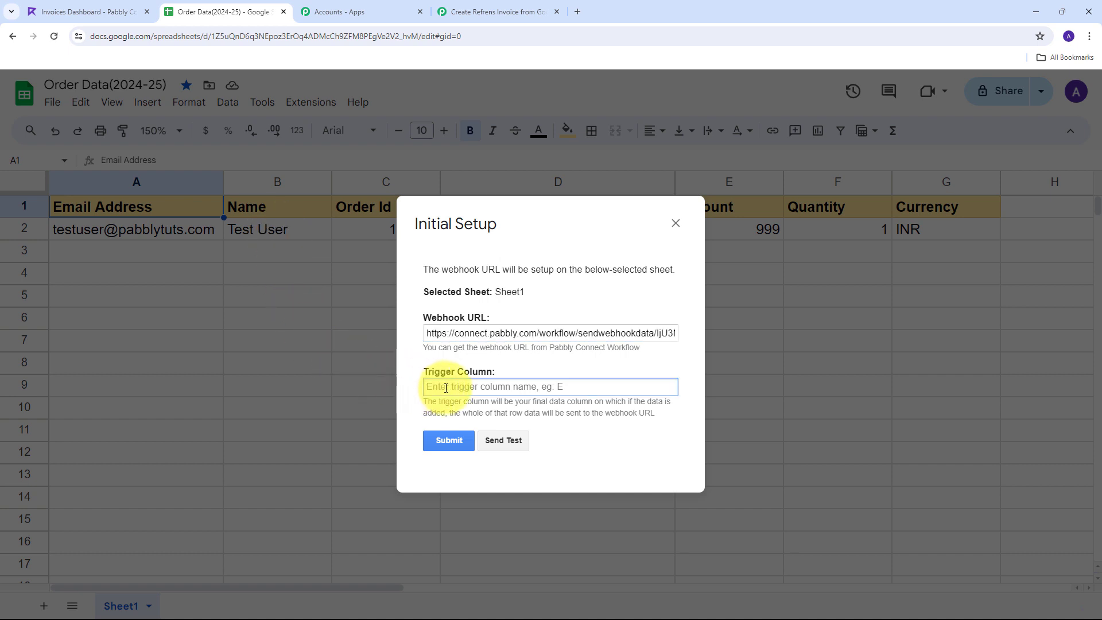
{"action": "type", "text": "G"}
{"action": "left_click", "coordinate": [498, 442]}
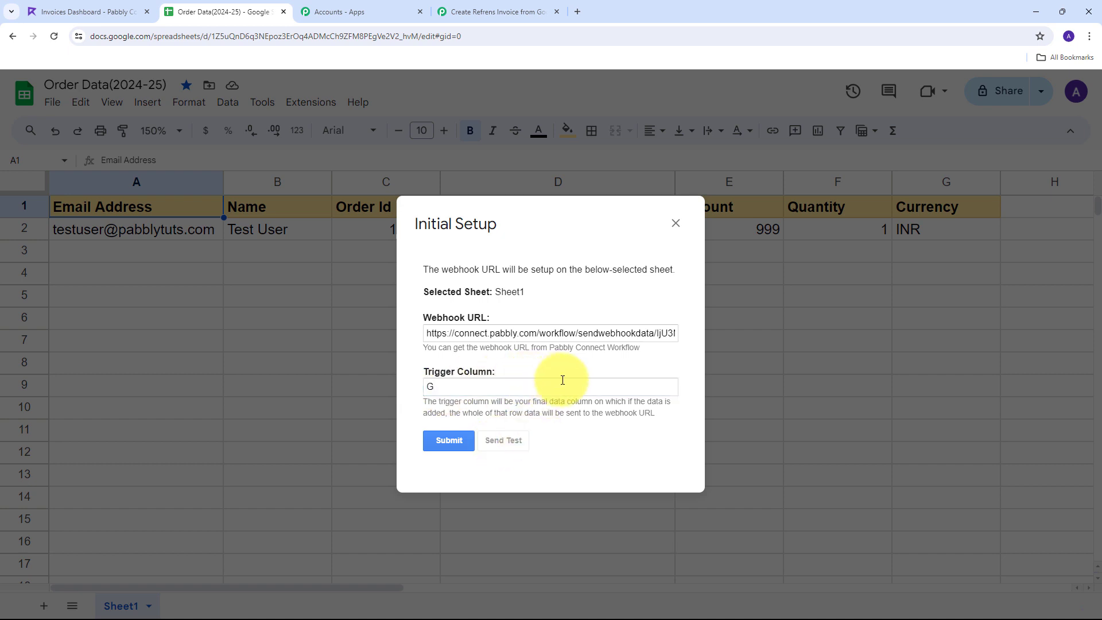
{"action": "scroll", "coordinate": [597, 318], "scroll_direction": "down", "scroll_amount": 1}
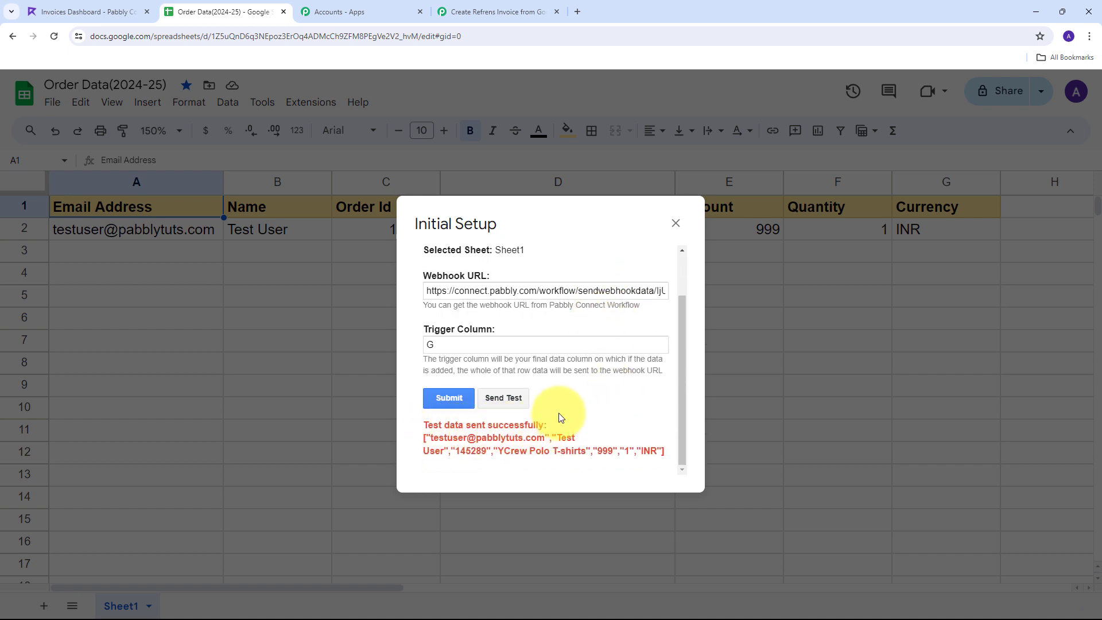
{"action": "left_click", "coordinate": [445, 395]}
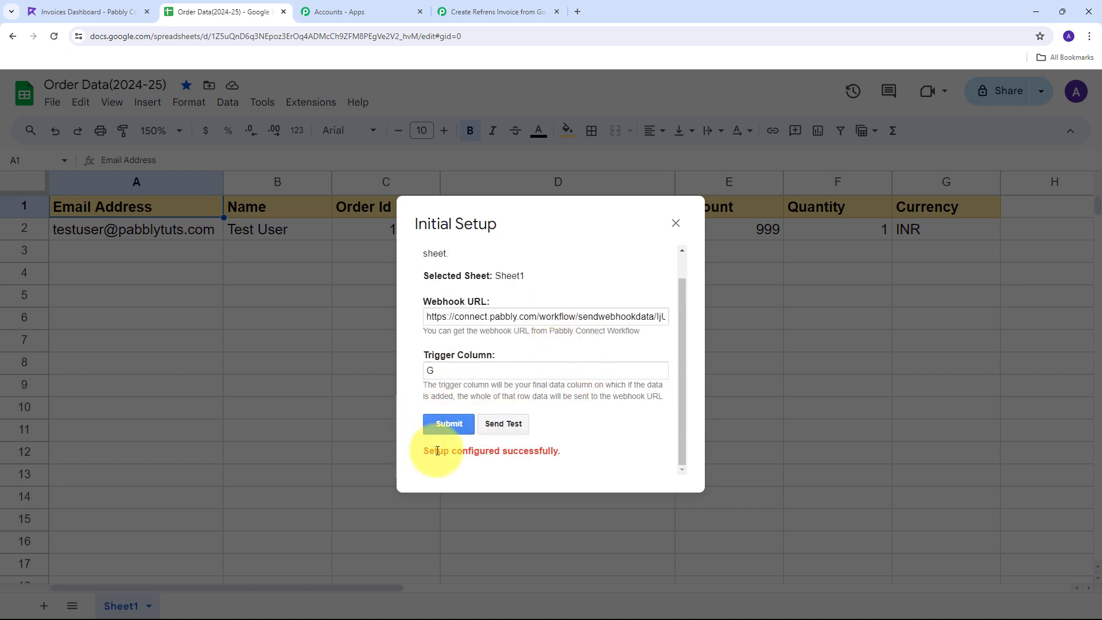
{"action": "left_click", "coordinate": [675, 223]}
Select the test order in row 2, then clear the selection
{"action": "left_click", "coordinate": [24, 228]}
{"action": "left_click", "coordinate": [125, 254]}
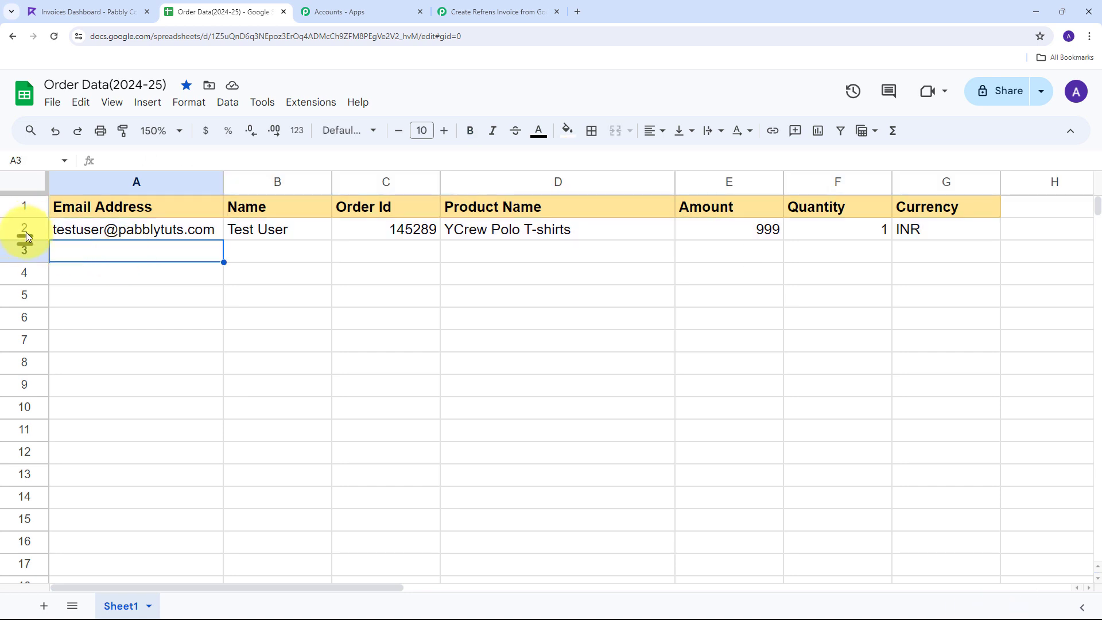
{"action": "left_click", "coordinate": [24, 229]}
{"action": "mouse_move", "coordinate": [159, 240]}
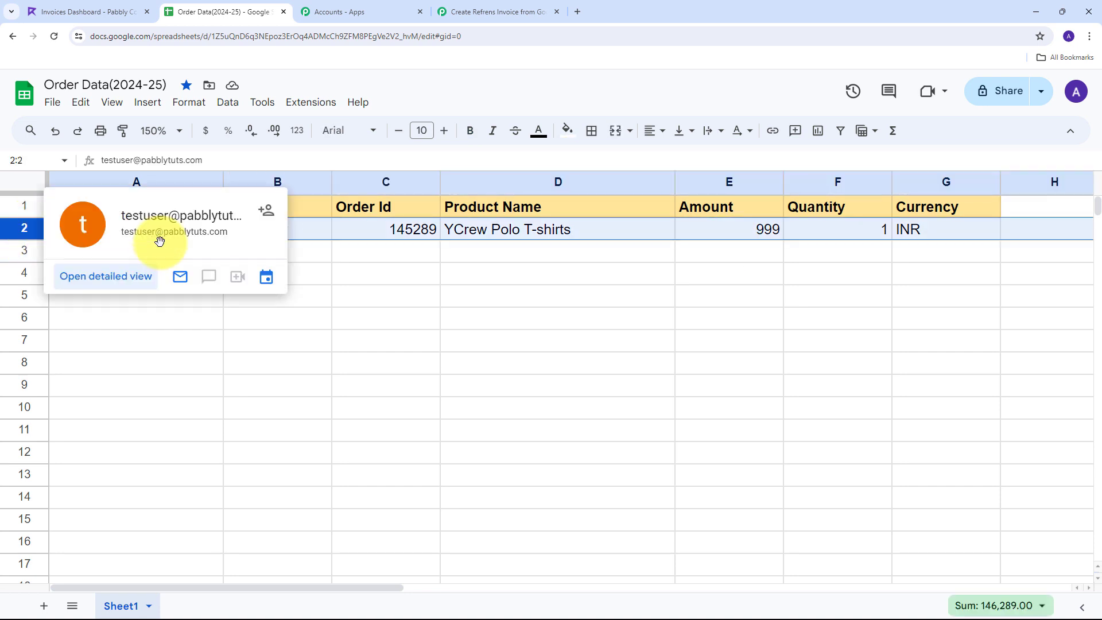
{"action": "left_click", "coordinate": [164, 253]}
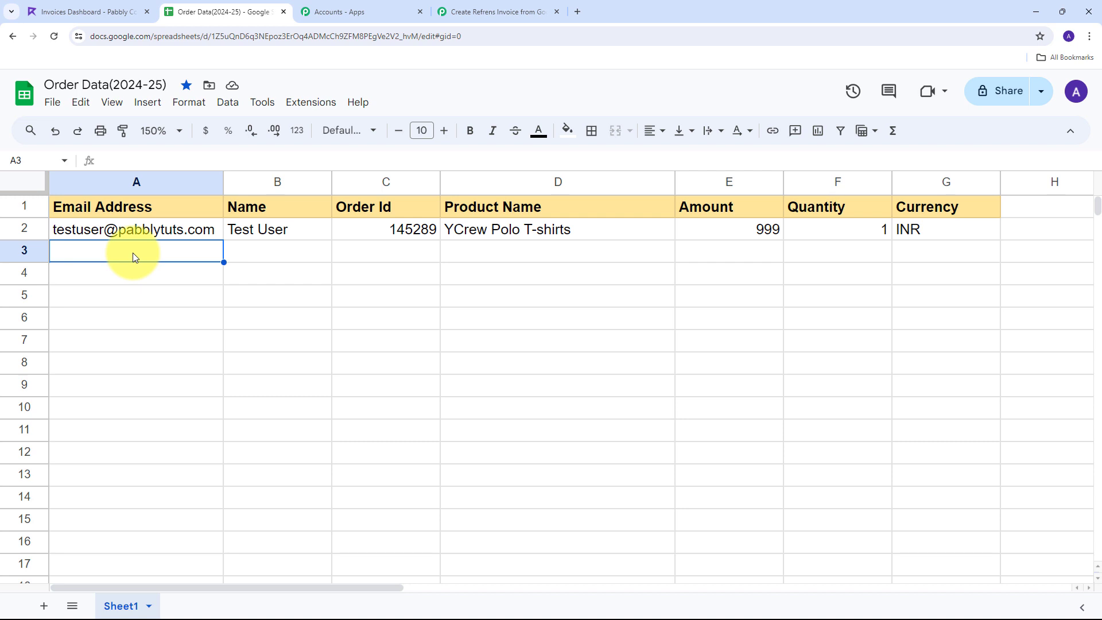
Enable Send On Event under Extensions > Pabbly Connect Webhooks
{"action": "left_click", "coordinate": [311, 103]}
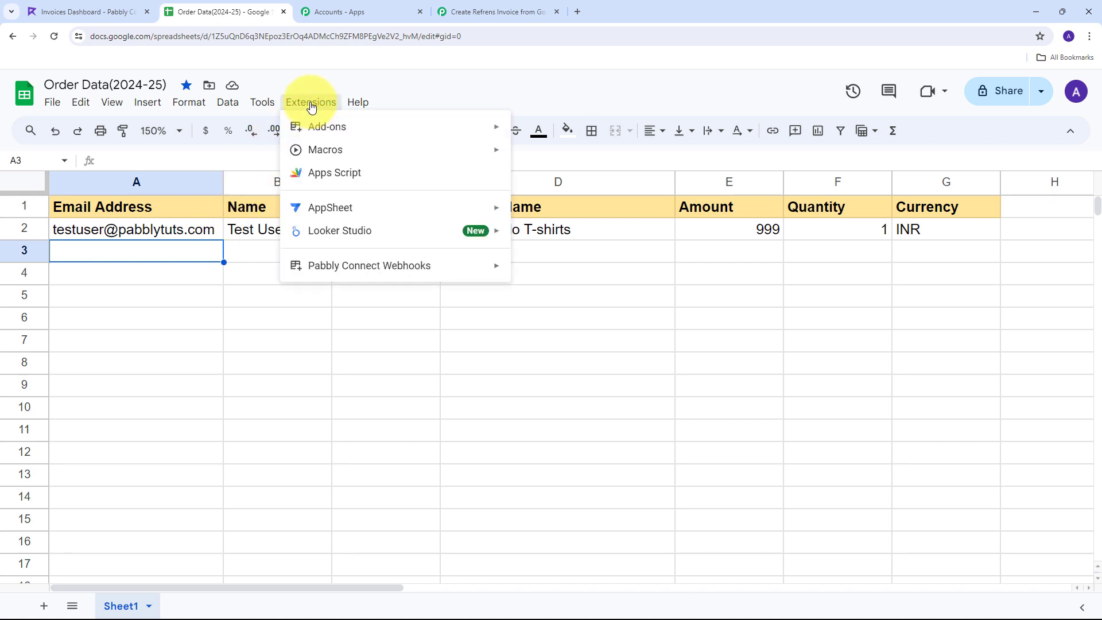
{"action": "mouse_move", "coordinate": [430, 264]}
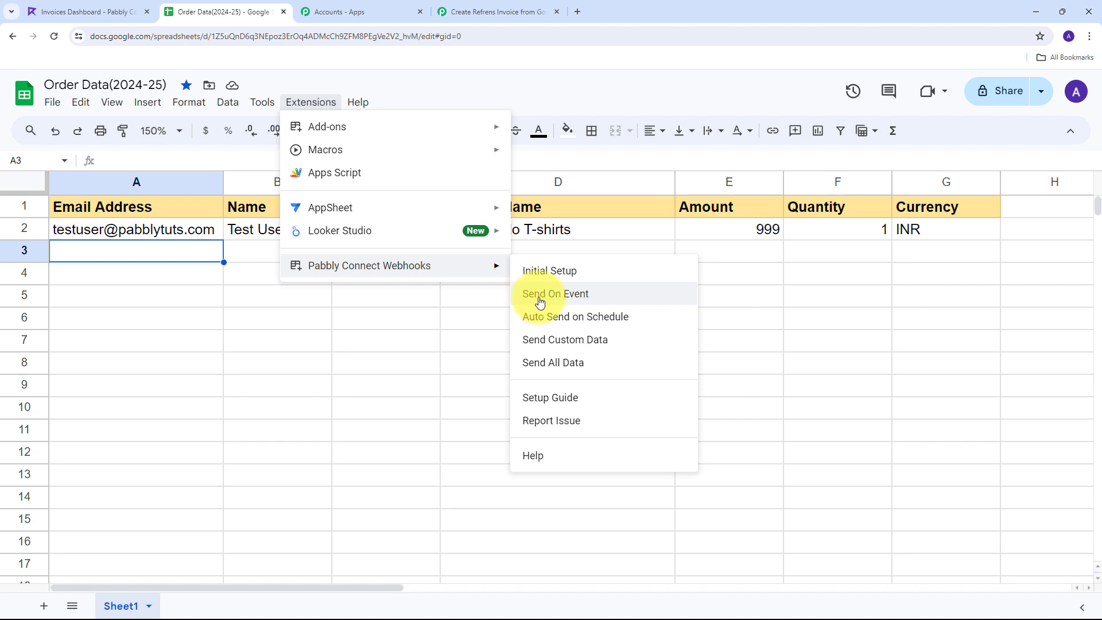
{"action": "left_click", "coordinate": [539, 295]}
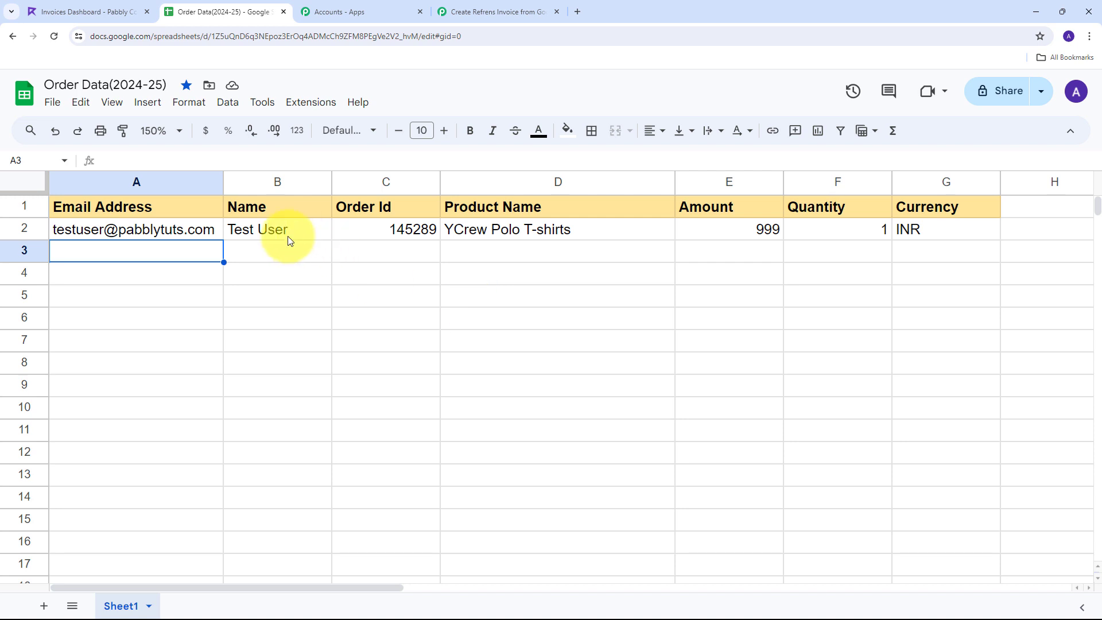
Switch to the workflow tab and review the captured spreadsheet name Order Data(2024-25)
{"action": "left_click", "coordinate": [476, 11]}
{"action": "scroll", "coordinate": [459, 247], "scroll_direction": "down", "scroll_amount": 7}
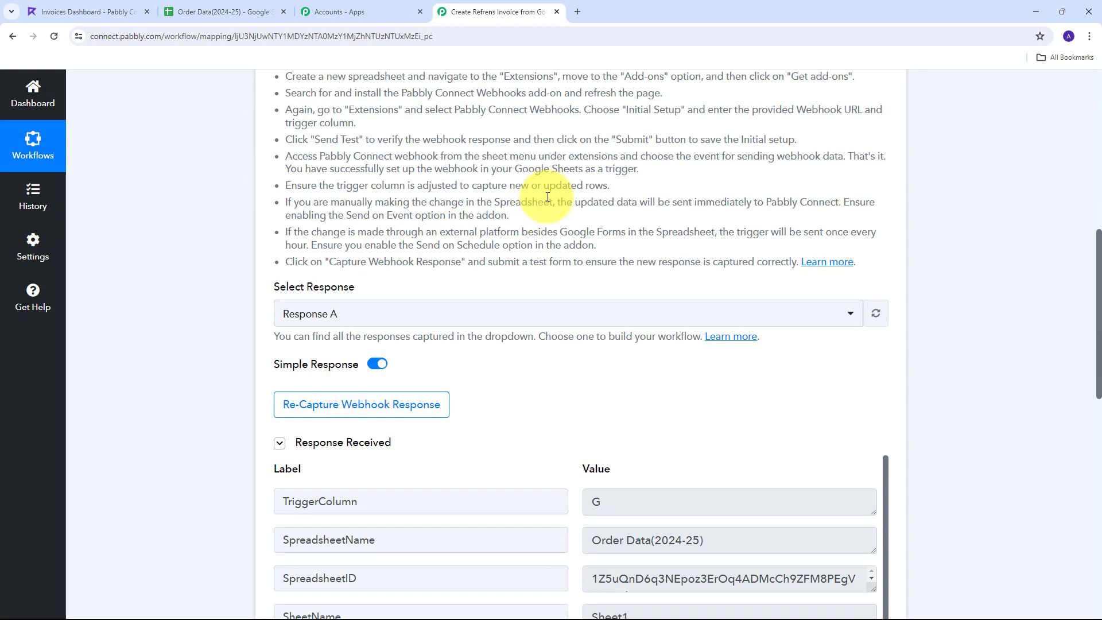
{"action": "scroll", "coordinate": [647, 253], "scroll_direction": "down", "scroll_amount": 2}
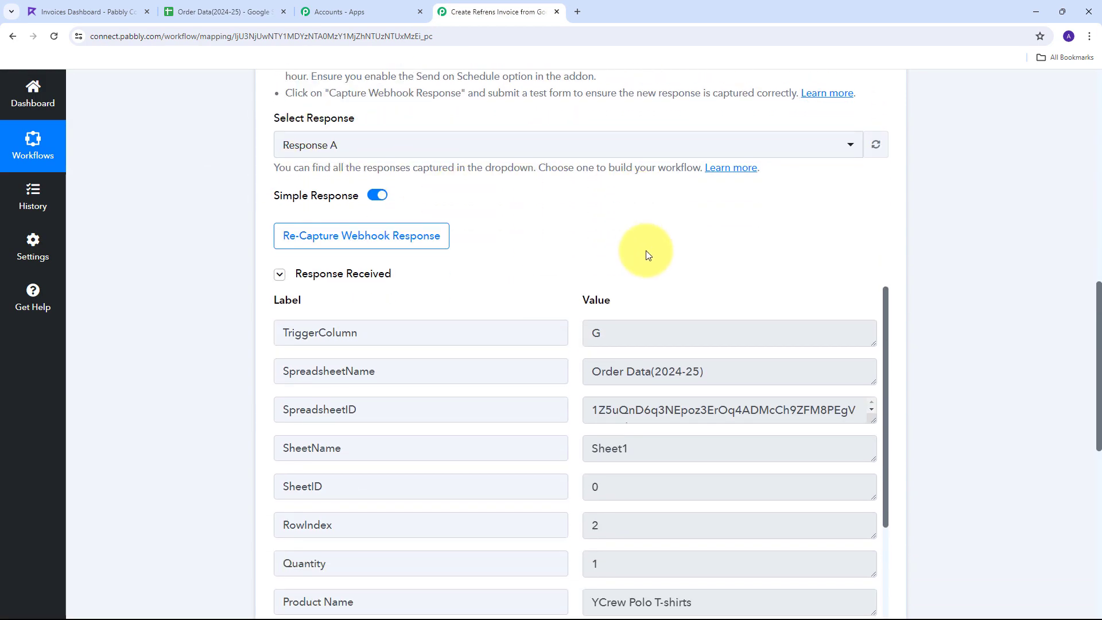
{"action": "scroll", "coordinate": [322, 247], "scroll_direction": "down", "scroll_amount": 2}
{"action": "scroll", "coordinate": [367, 273], "scroll_direction": "up", "scroll_amount": 2}
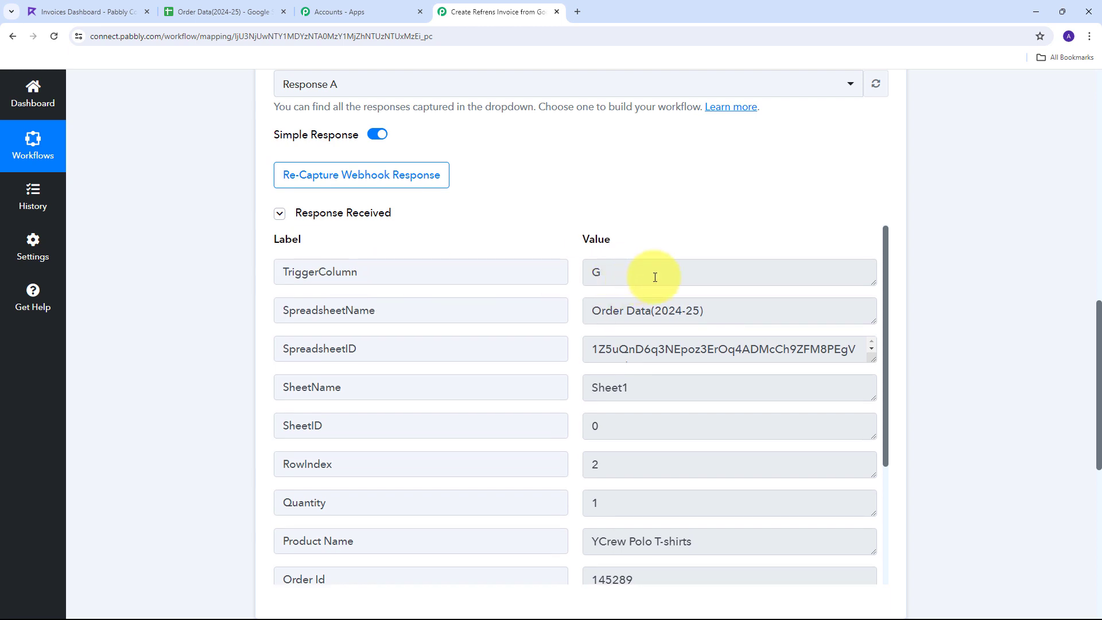
{"action": "left_click_drag", "start_coordinate": [644, 276], "coordinate": [472, 278]}
{"action": "left_click_drag", "start_coordinate": [803, 319], "coordinate": [555, 317]}
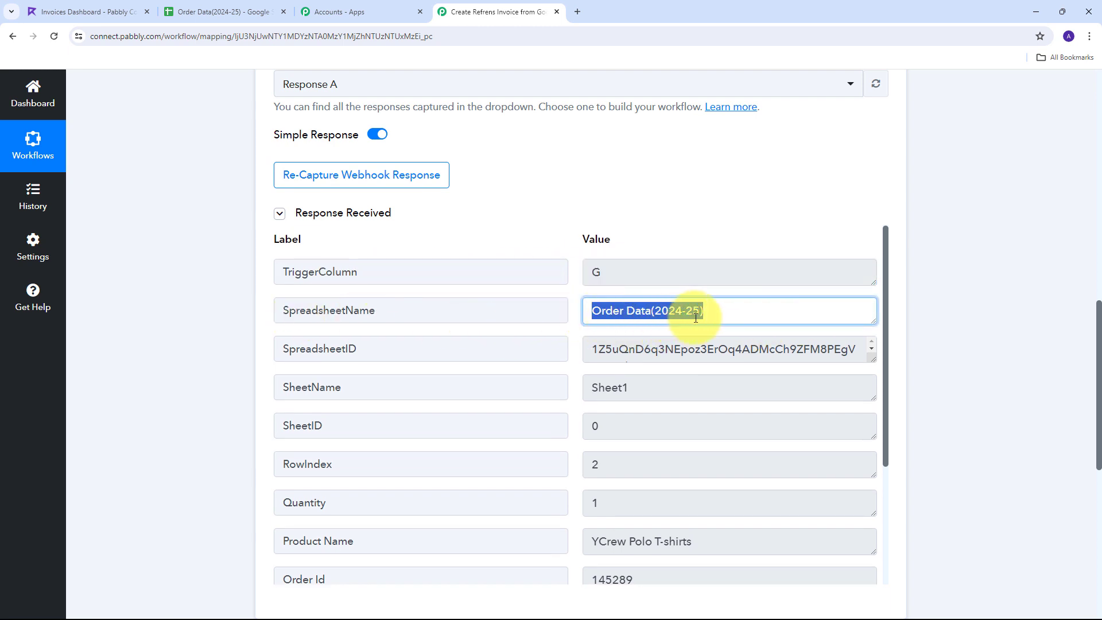
{"action": "scroll", "coordinate": [734, 299], "scroll_direction": "down", "scroll_amount": 1}
{"action": "left_click_drag", "start_coordinate": [697, 336], "coordinate": [455, 332]}
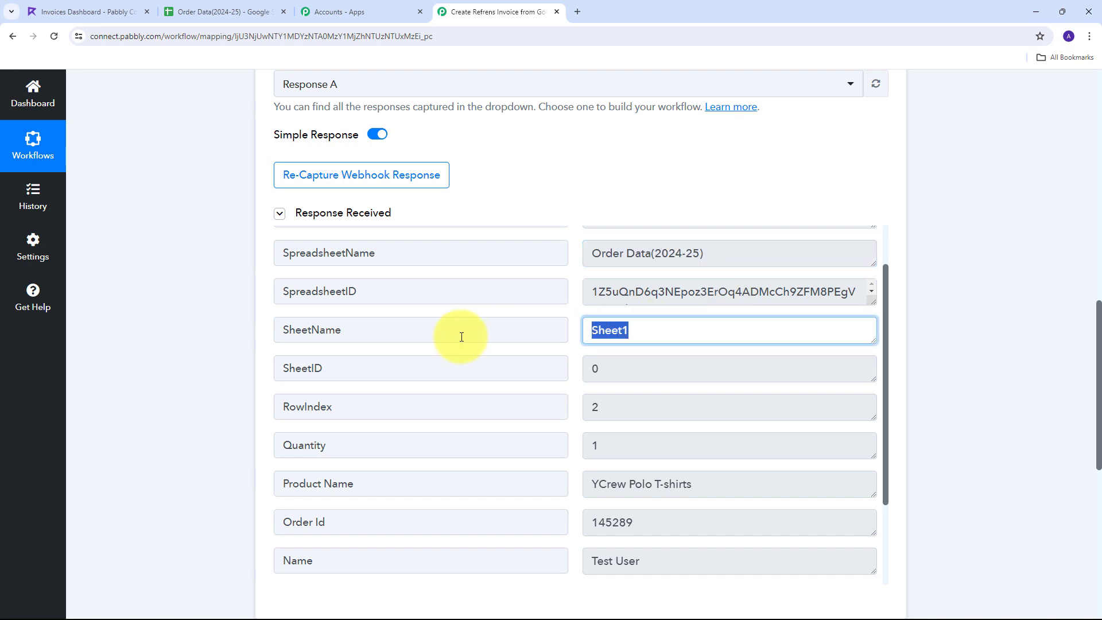
{"action": "scroll", "coordinate": [580, 312], "scroll_direction": "down", "scroll_amount": 1}
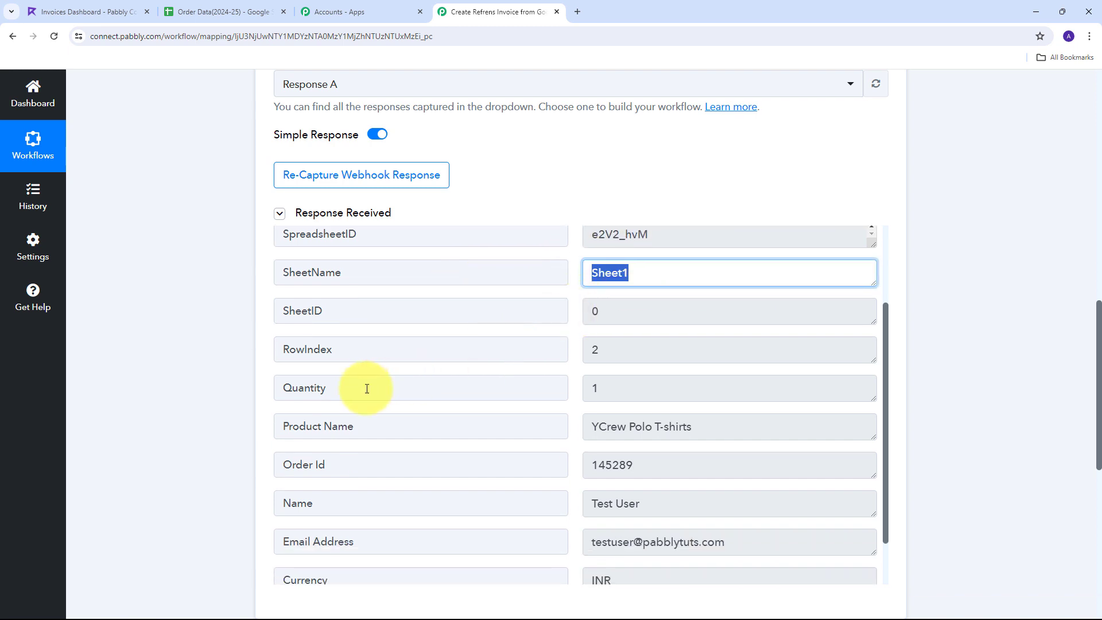
{"action": "left_click_drag", "start_coordinate": [647, 387], "coordinate": [450, 386]}
{"action": "scroll", "coordinate": [364, 389], "scroll_direction": "down", "scroll_amount": 1}
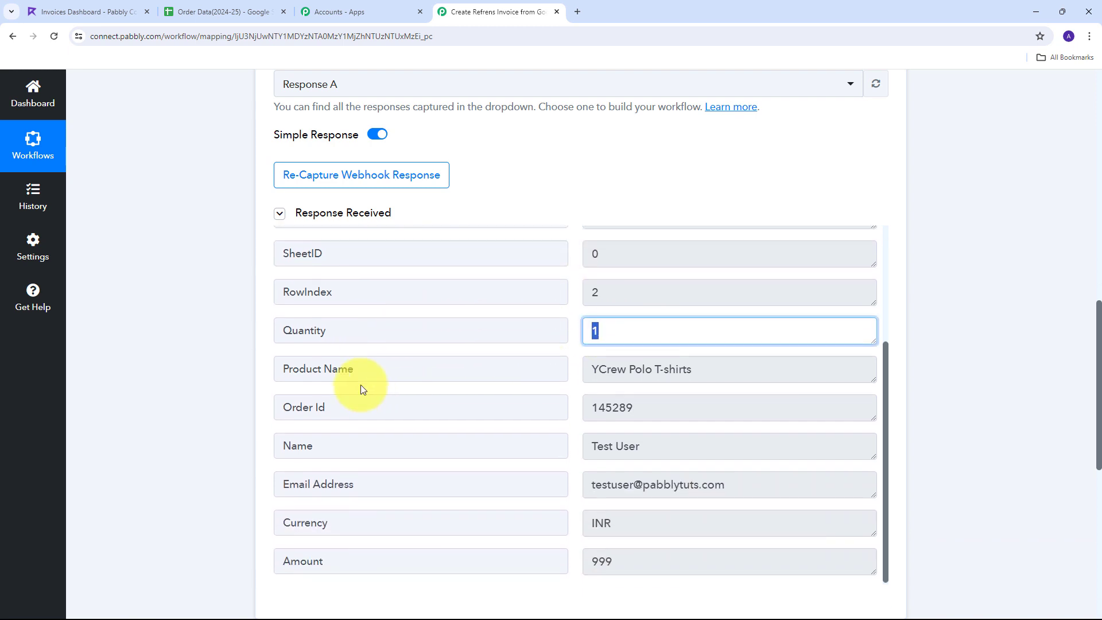
Review the captured YCrew Polo T-shirts, Order Id 145289, customer details, INR and 999
{"action": "left_click_drag", "start_coordinate": [787, 377], "coordinate": [537, 371]}
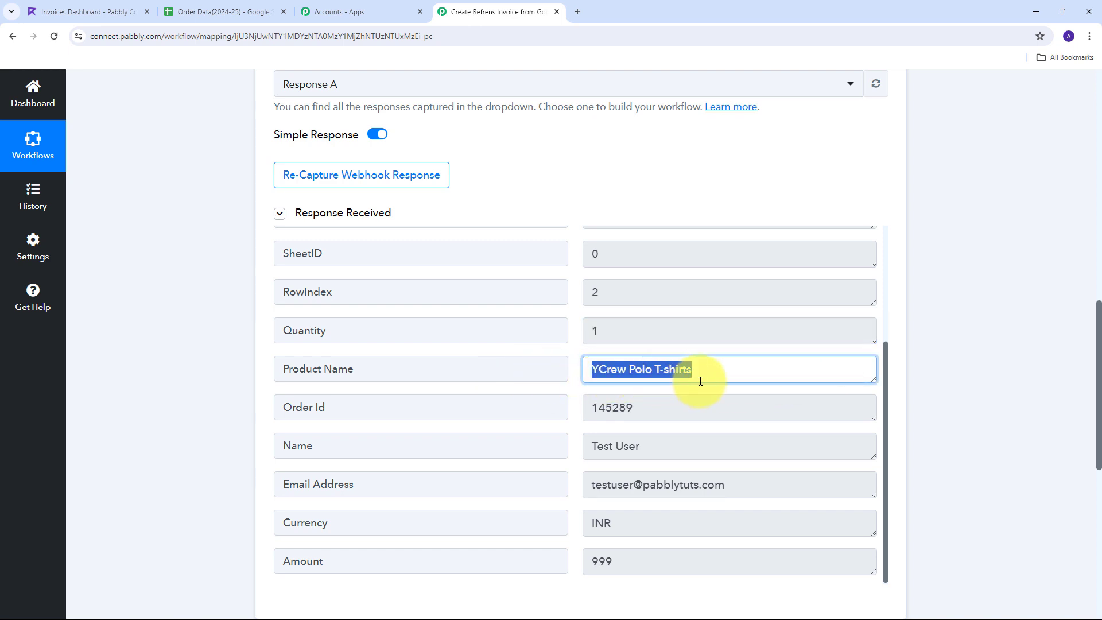
{"action": "left_click_drag", "start_coordinate": [677, 407], "coordinate": [498, 405]}
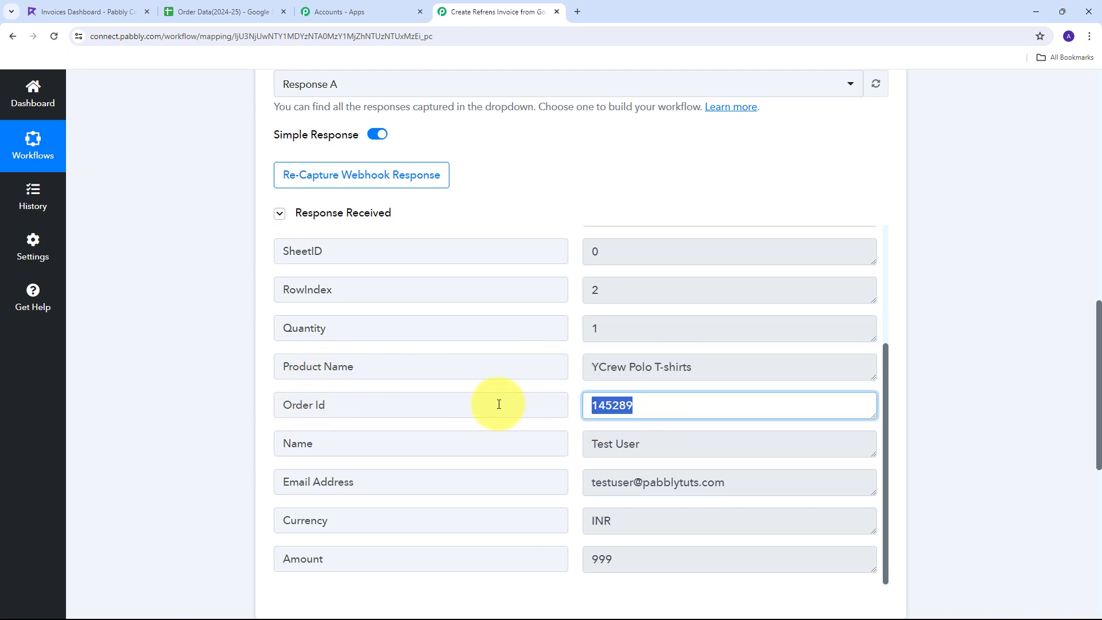
{"action": "left_click_drag", "start_coordinate": [689, 443], "coordinate": [463, 457]}
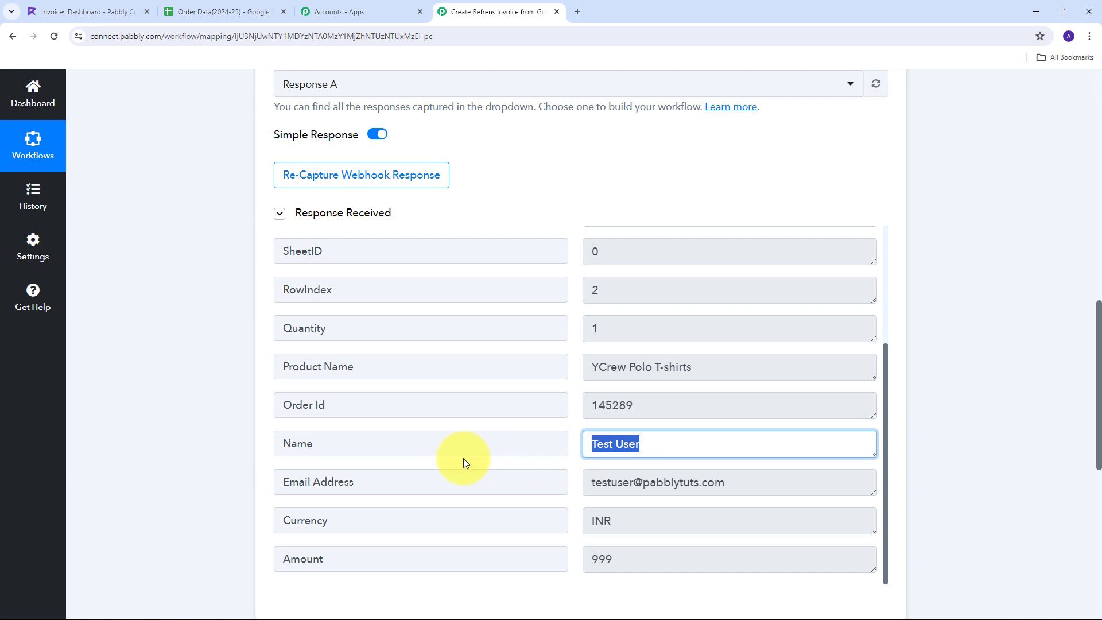
{"action": "left_click_drag", "start_coordinate": [787, 487], "coordinate": [460, 490]}
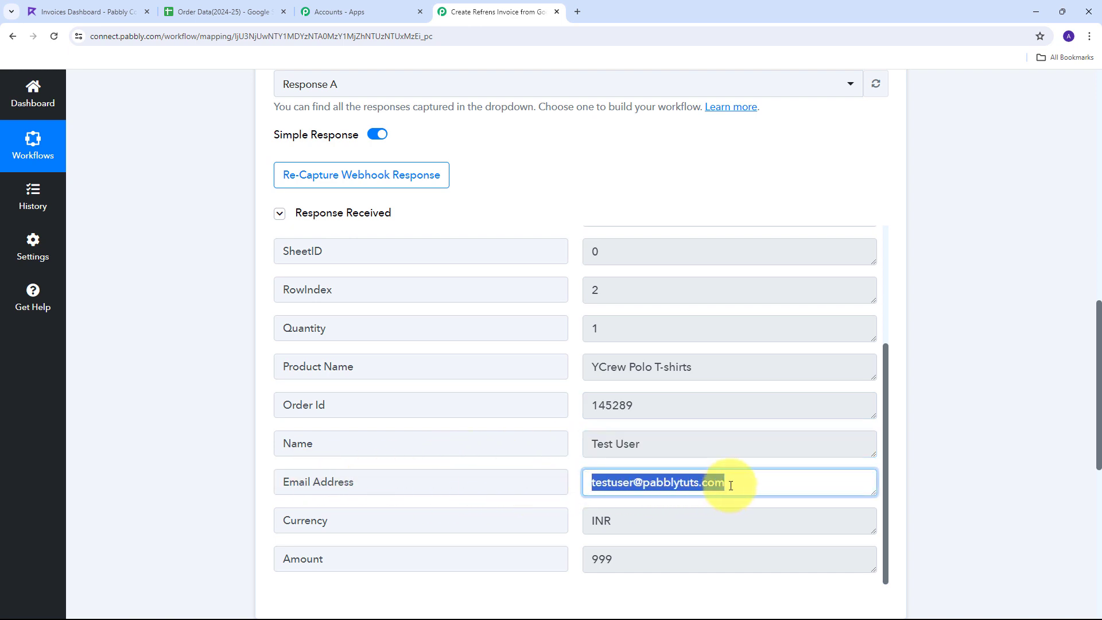
{"action": "scroll", "coordinate": [609, 433], "scroll_direction": "down", "scroll_amount": 1}
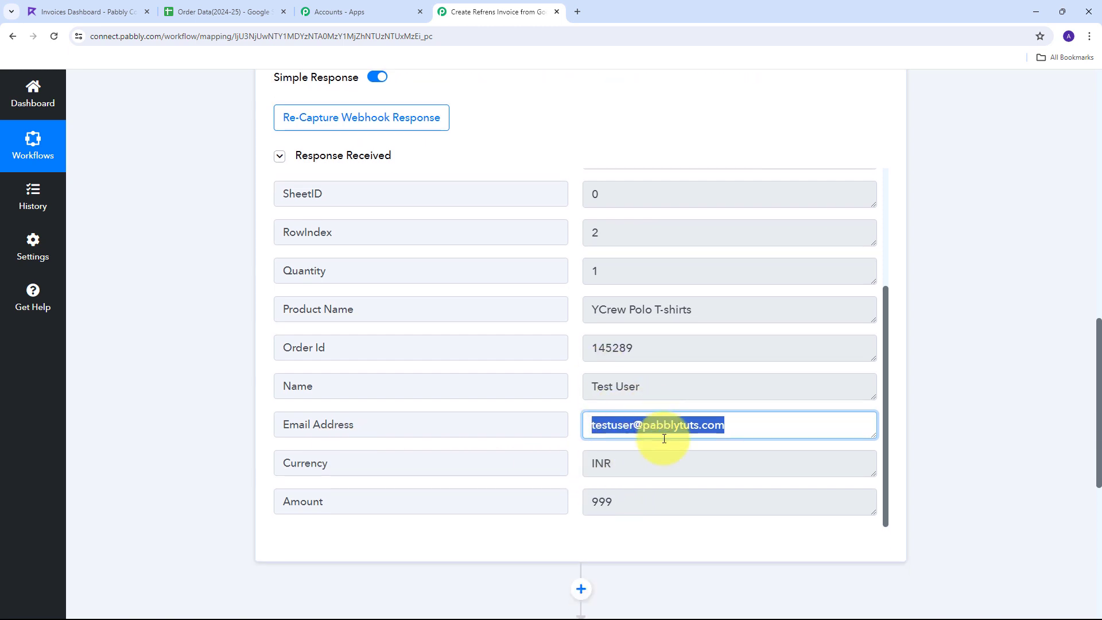
{"action": "left_click_drag", "start_coordinate": [642, 468], "coordinate": [558, 470]}
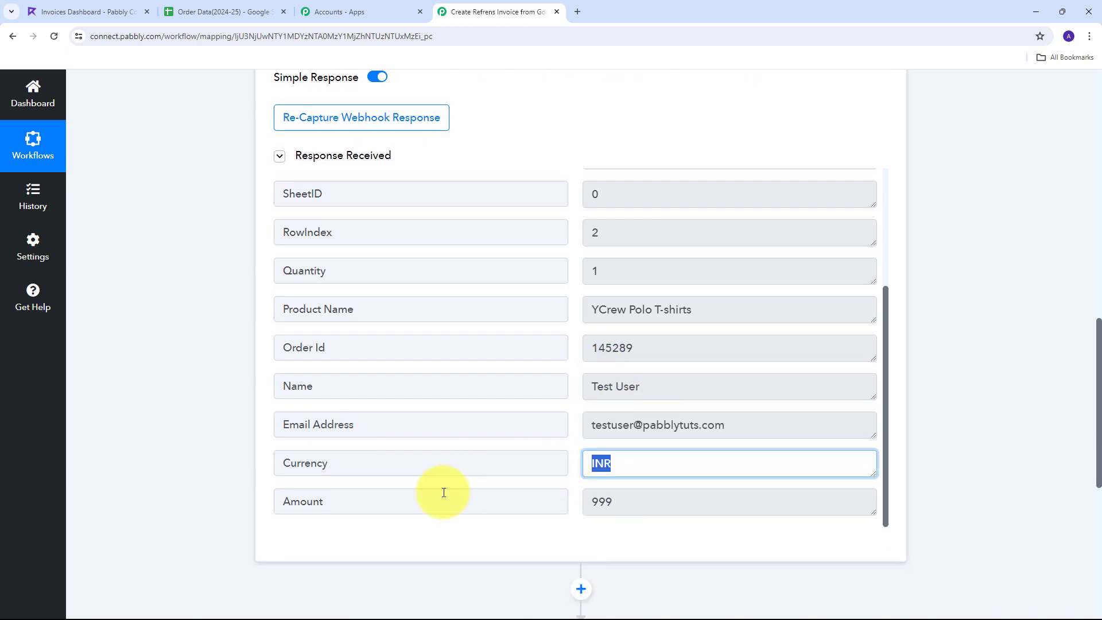
{"action": "left_click_drag", "start_coordinate": [680, 508], "coordinate": [551, 515]}
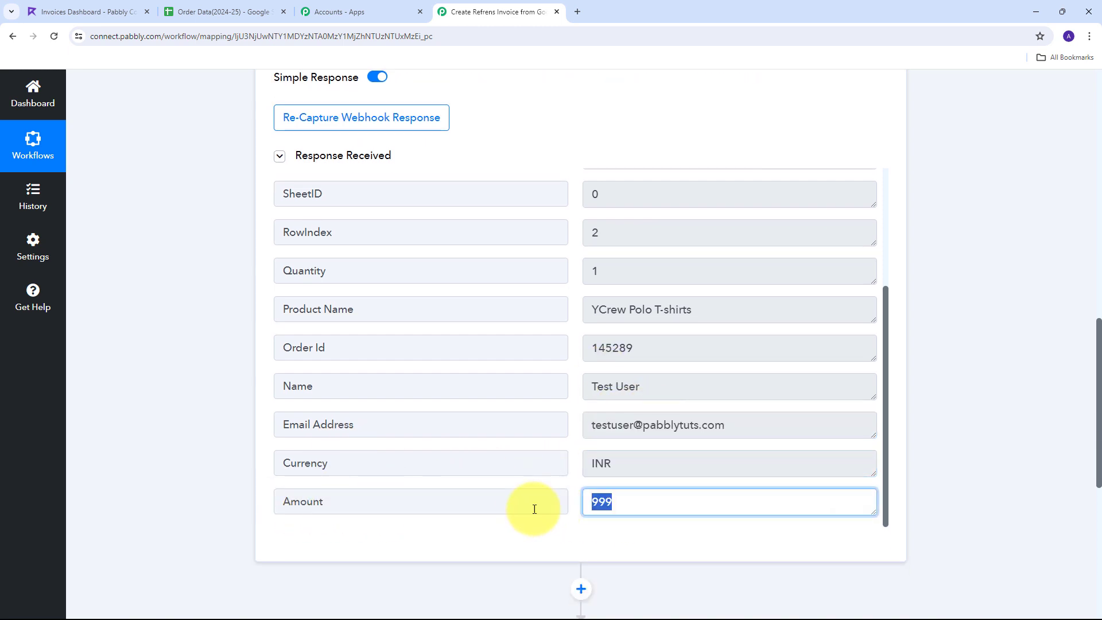
{"action": "scroll", "coordinate": [570, 374], "scroll_direction": "up", "scroll_amount": 3}
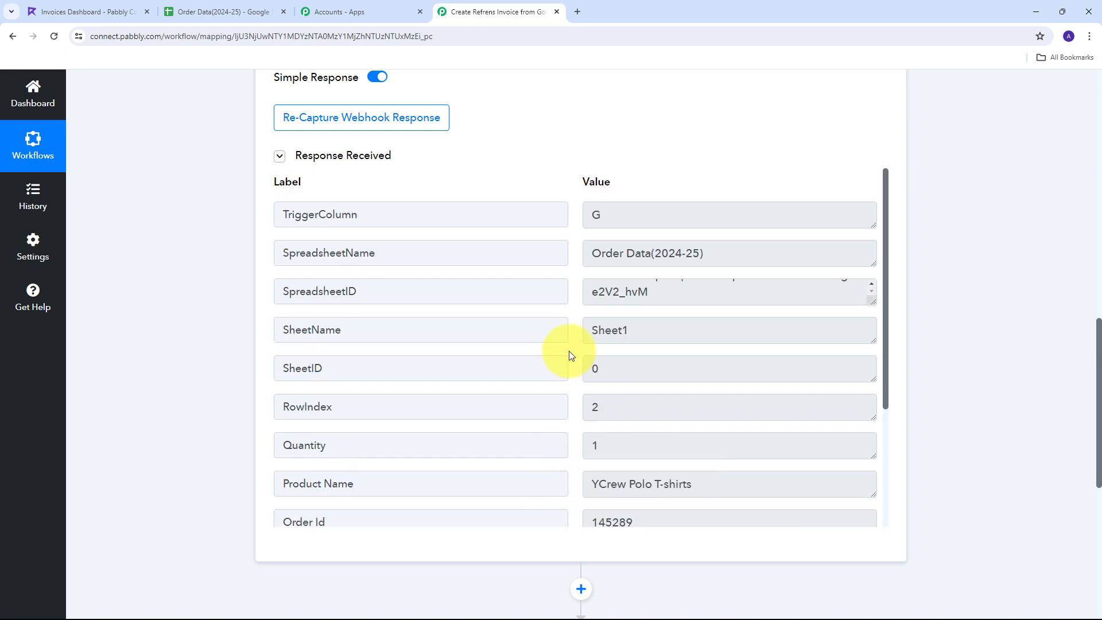
{"action": "scroll", "coordinate": [570, 350], "scroll_direction": "down", "scroll_amount": 8}
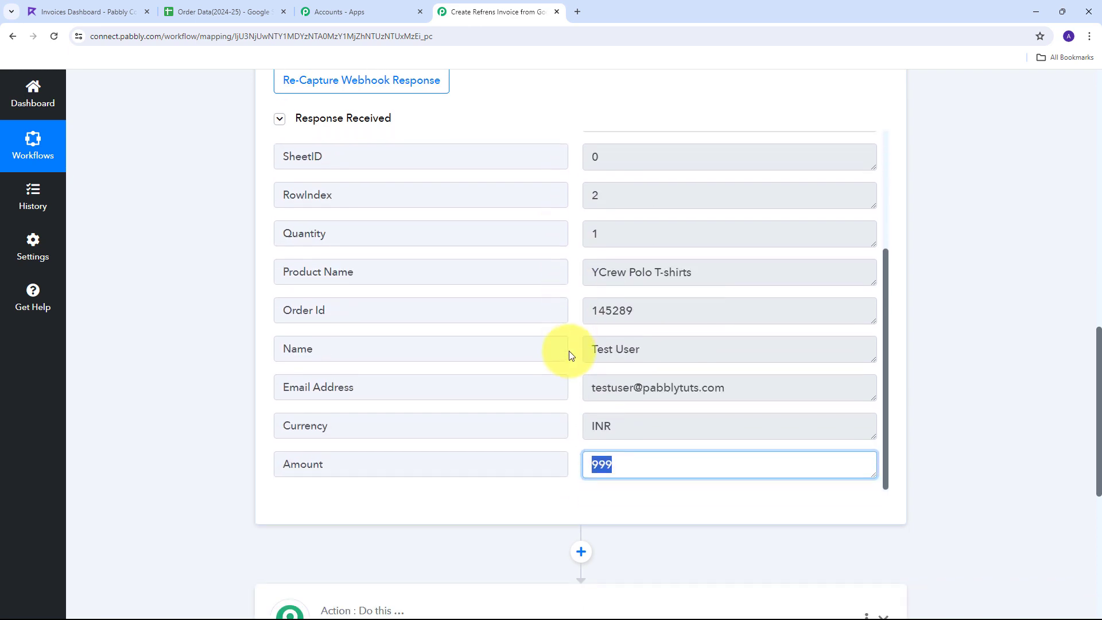
{"action": "left_click", "coordinate": [574, 347]}
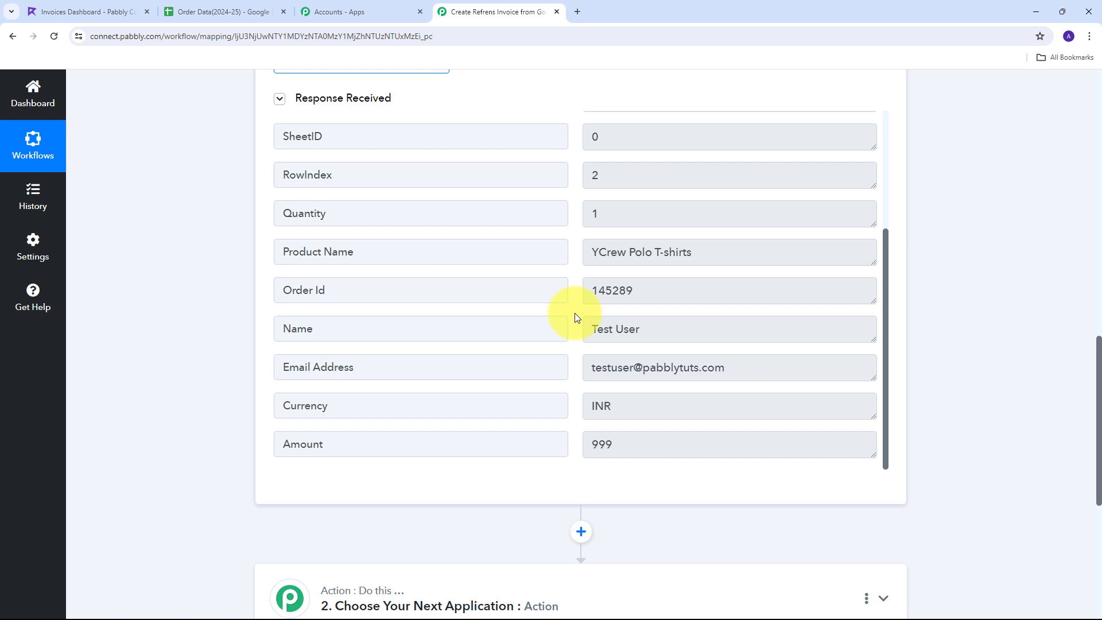
{"action": "scroll", "coordinate": [575, 313], "scroll_direction": "up", "scroll_amount": 3}
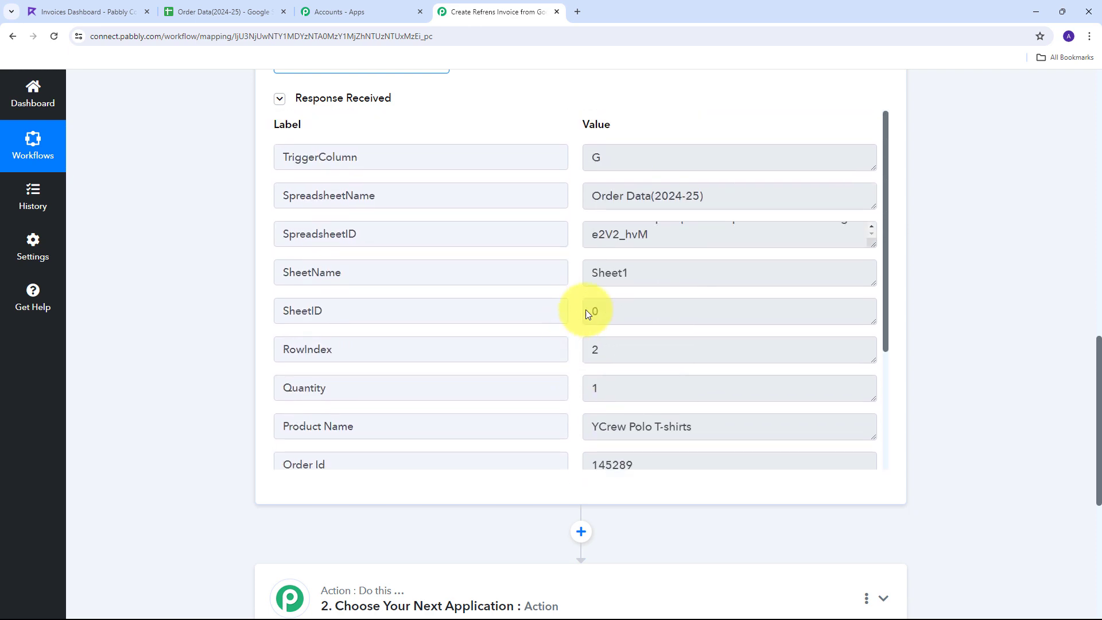
{"action": "scroll", "coordinate": [955, 264], "scroll_direction": "down", "scroll_amount": 5}
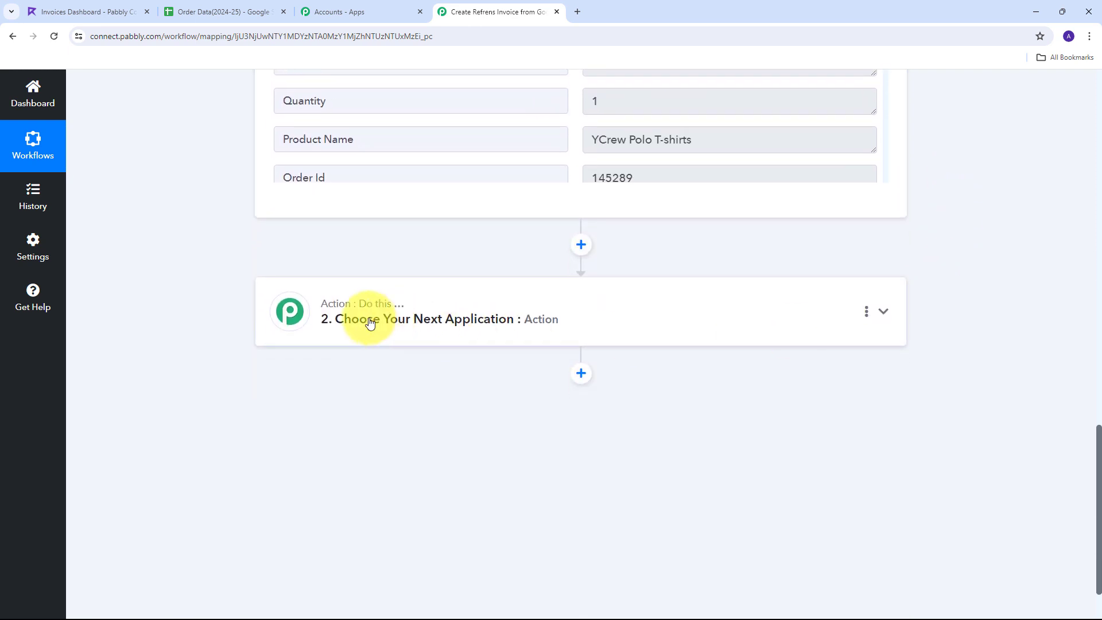
Set the action step to Refrens with Create Invoice, then start connecting the Refrens account
{"action": "left_click", "coordinate": [885, 313]}
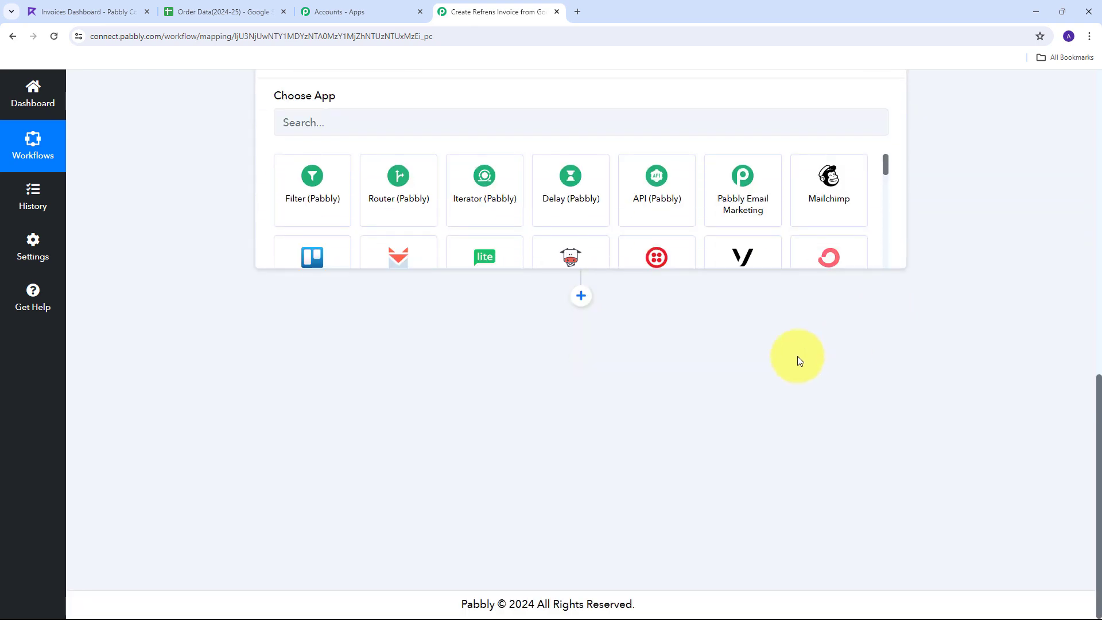
{"action": "left_click", "coordinate": [323, 322]}
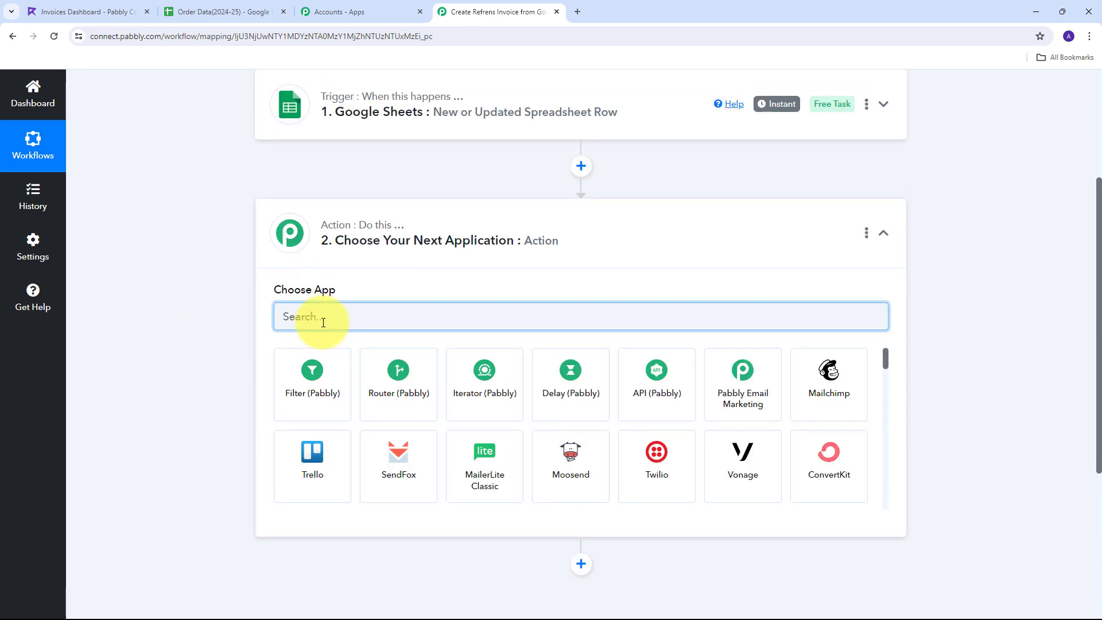
{"action": "type", "text": "Re"}
{"action": "type", "text": "frens"}
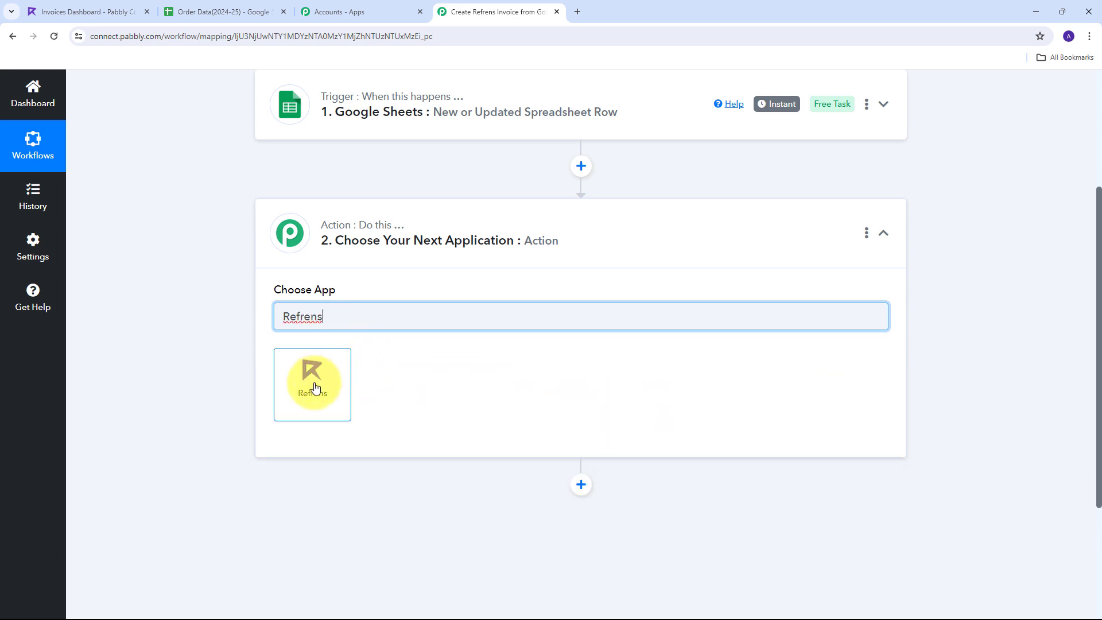
{"action": "left_click", "coordinate": [315, 387]}
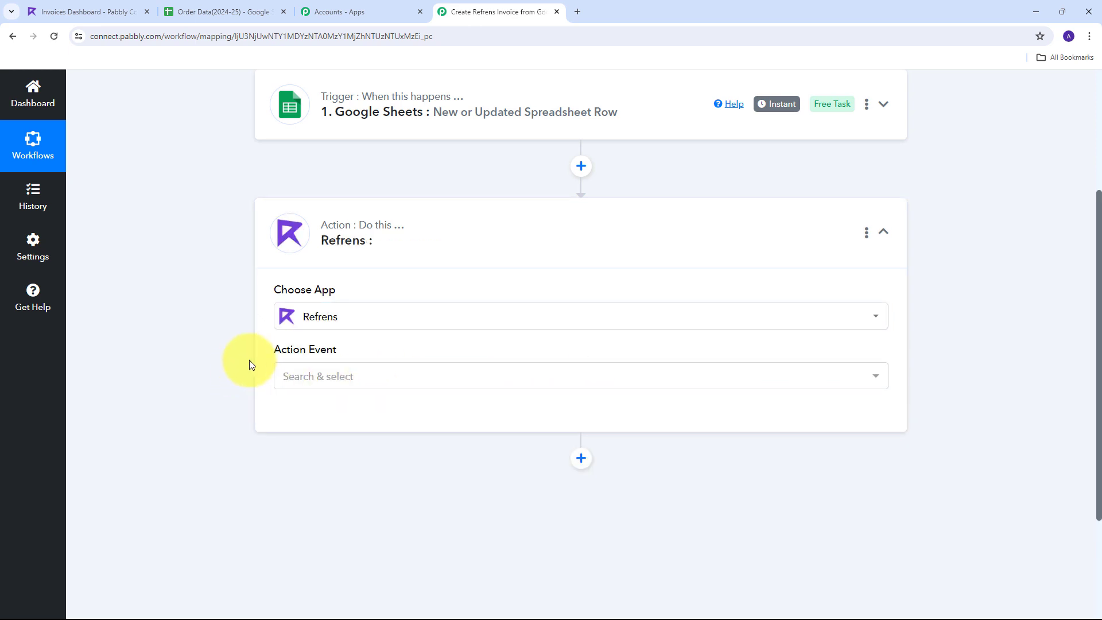
{"action": "left_click", "coordinate": [546, 386]}
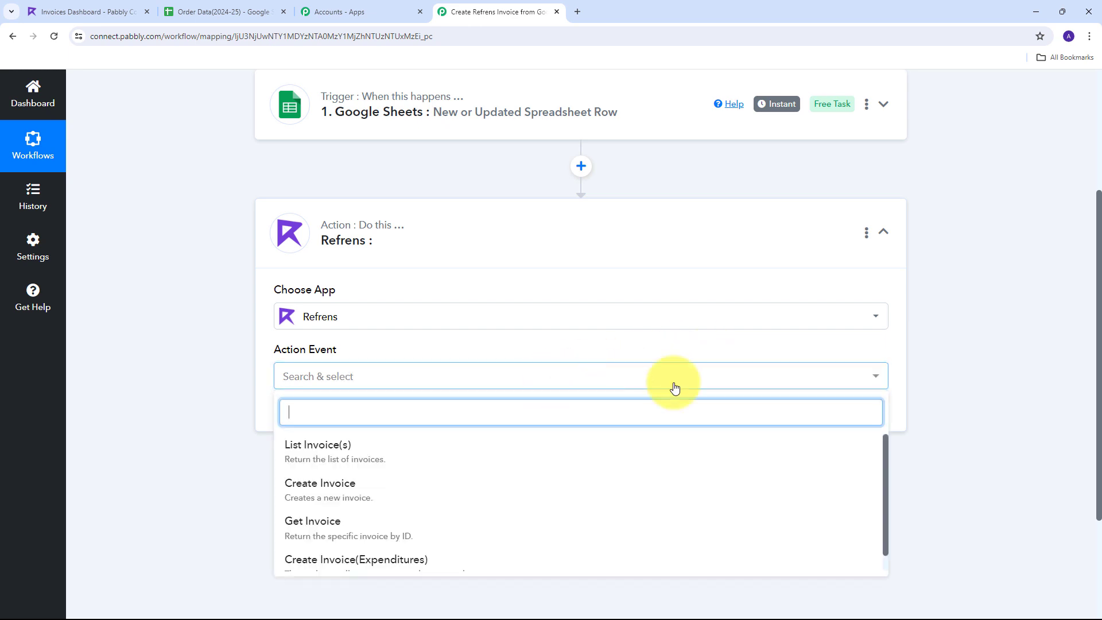
{"action": "left_click", "coordinate": [337, 493]}
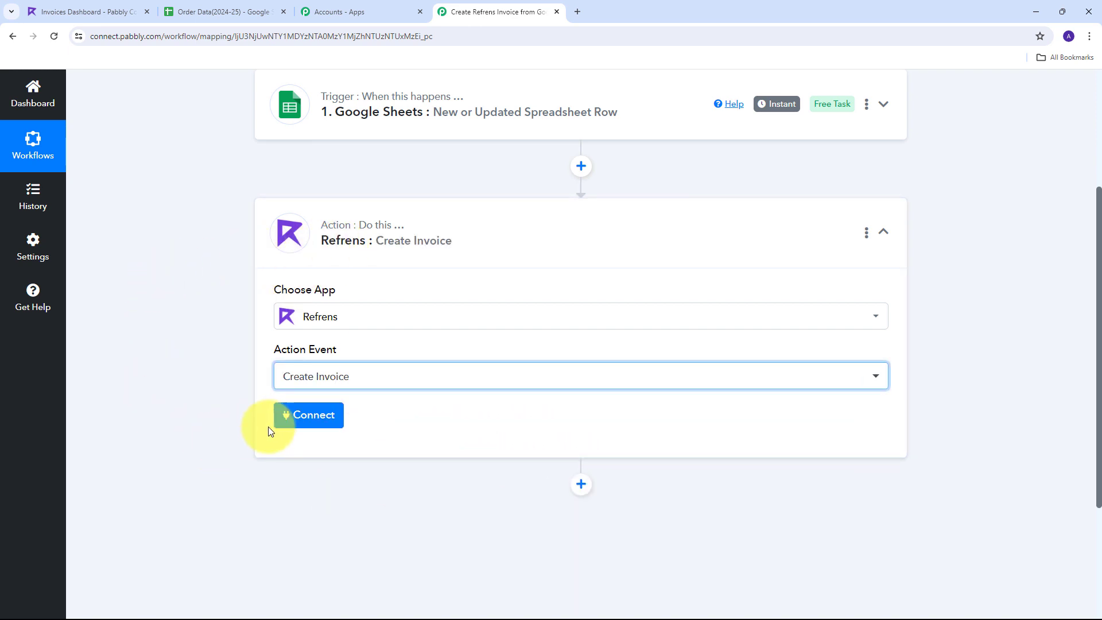
{"action": "left_click", "coordinate": [292, 417]}
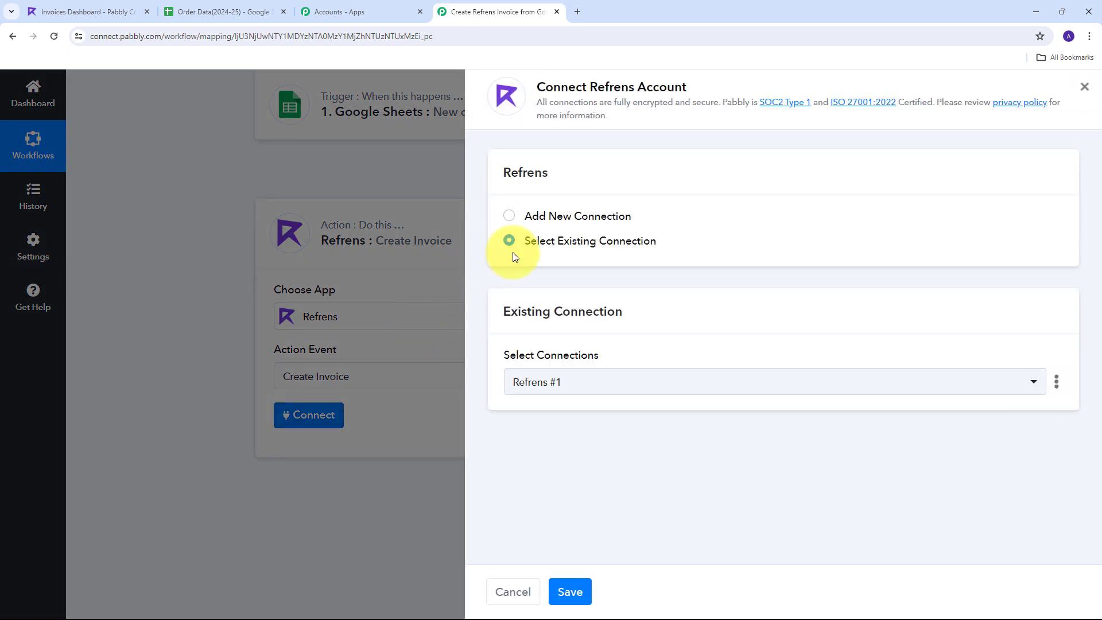
Add and save a new Refrens connection (Refrens #2) using its App ID and App Secret
{"action": "left_click", "coordinate": [554, 216]}
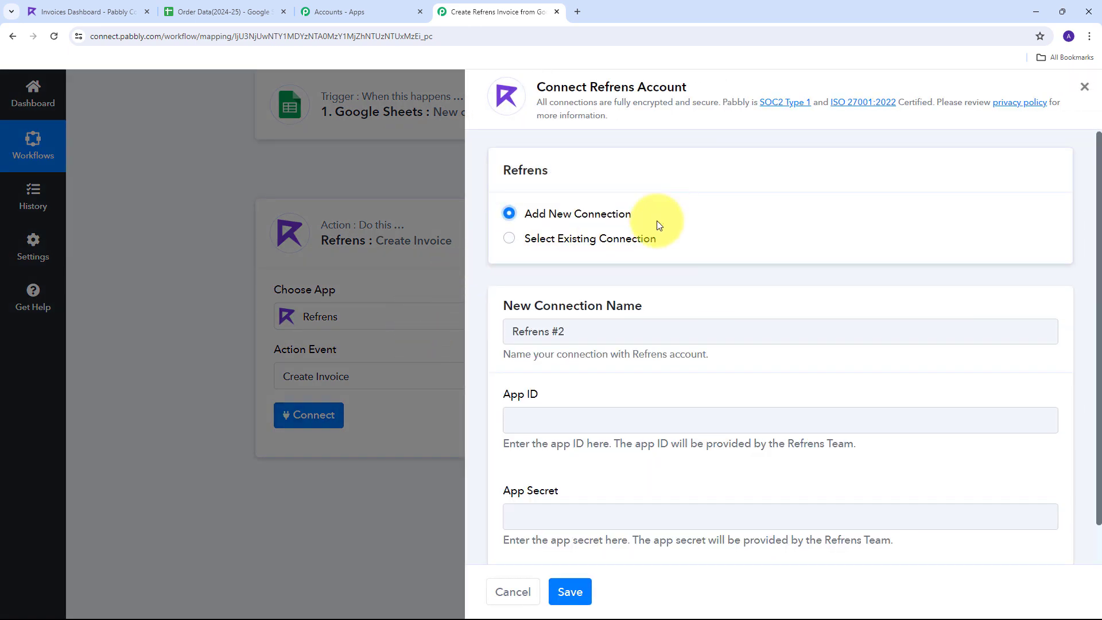
{"action": "scroll", "coordinate": [659, 224], "scroll_direction": "down", "scroll_amount": 1}
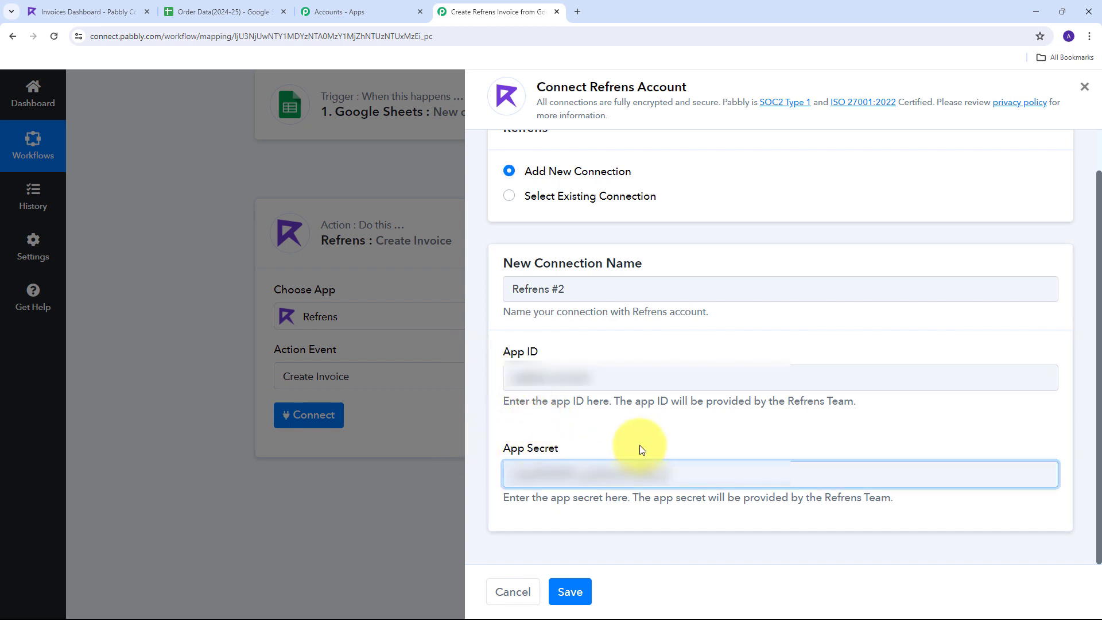
{"action": "left_click", "coordinate": [570, 591]}
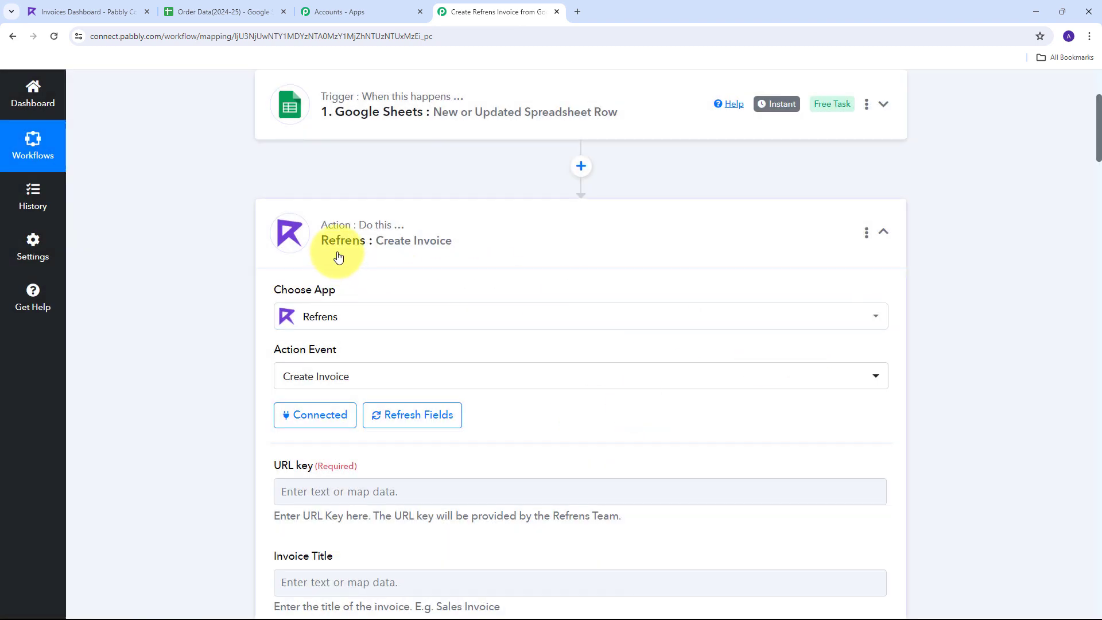
Paste the Refrens URL key 'pabbly-connect' into the URL key field
{"action": "scroll", "coordinate": [517, 227], "scroll_direction": "down", "scroll_amount": 4}
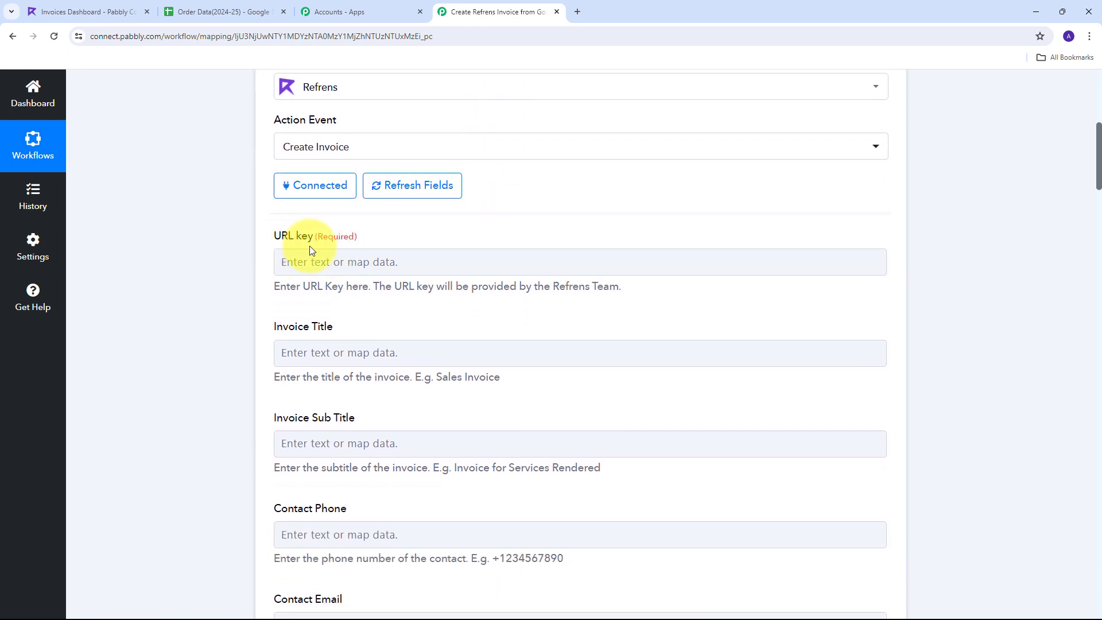
{"action": "left_click", "coordinate": [305, 269]}
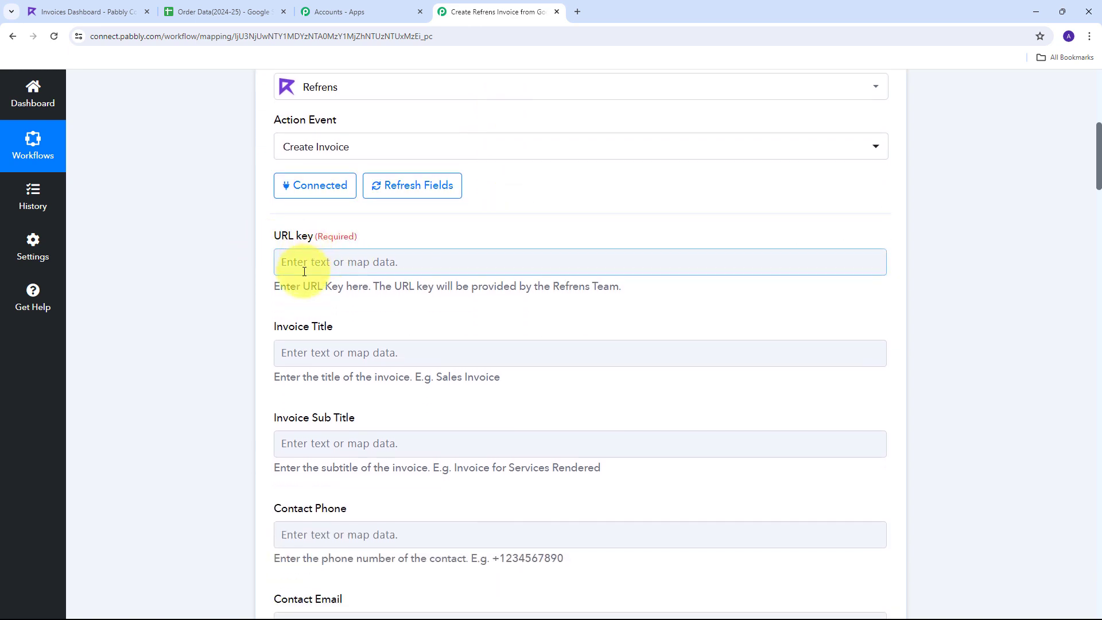
{"action": "left_click", "coordinate": [285, 243]}
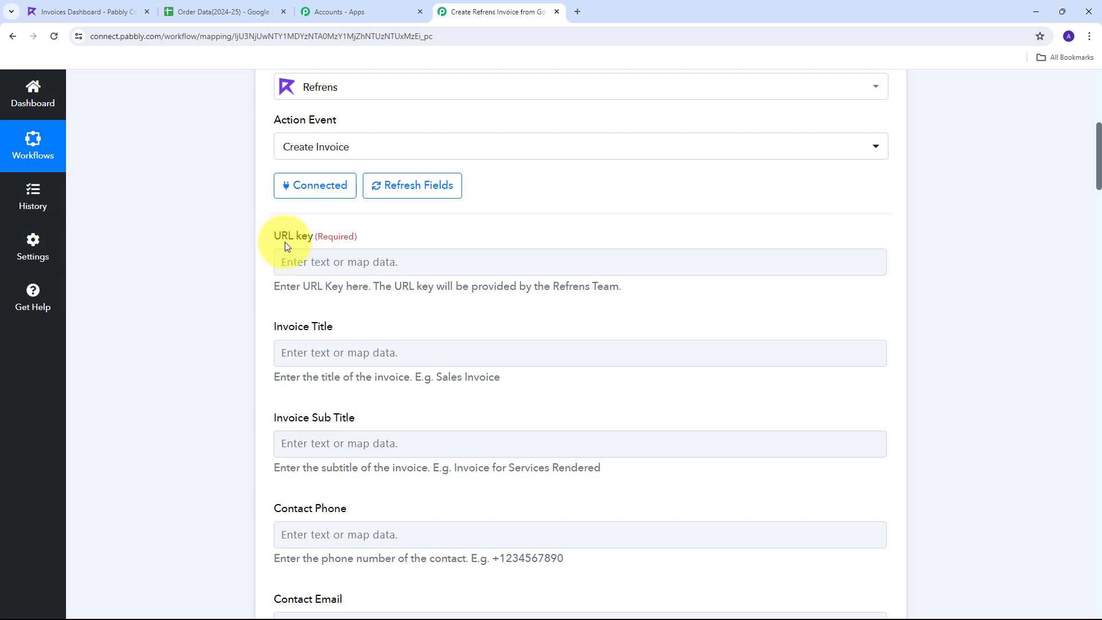
{"action": "left_click", "coordinate": [305, 259]}
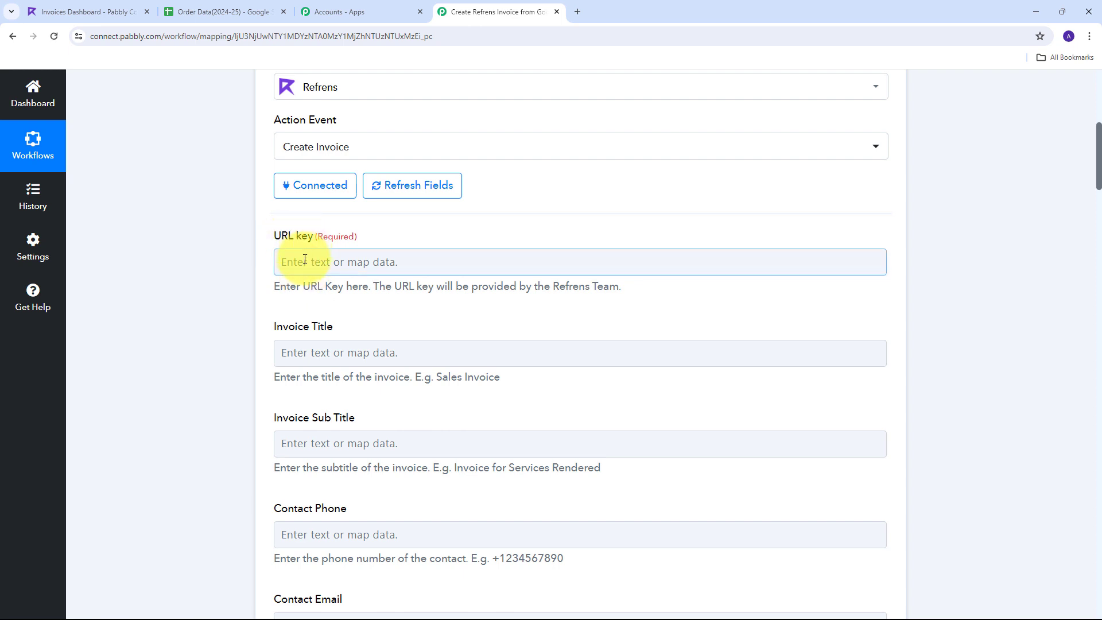
{"action": "left_click", "coordinate": [304, 263]}
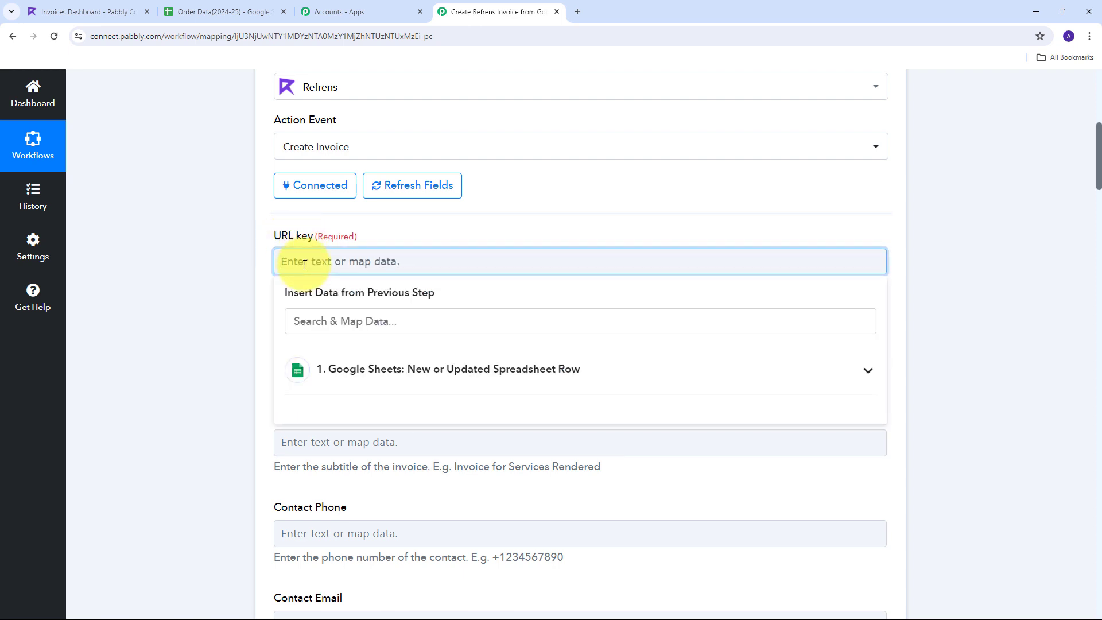
{"action": "type", "text": "pabbly-connect"}
{"action": "left_click", "coordinate": [218, 249]}
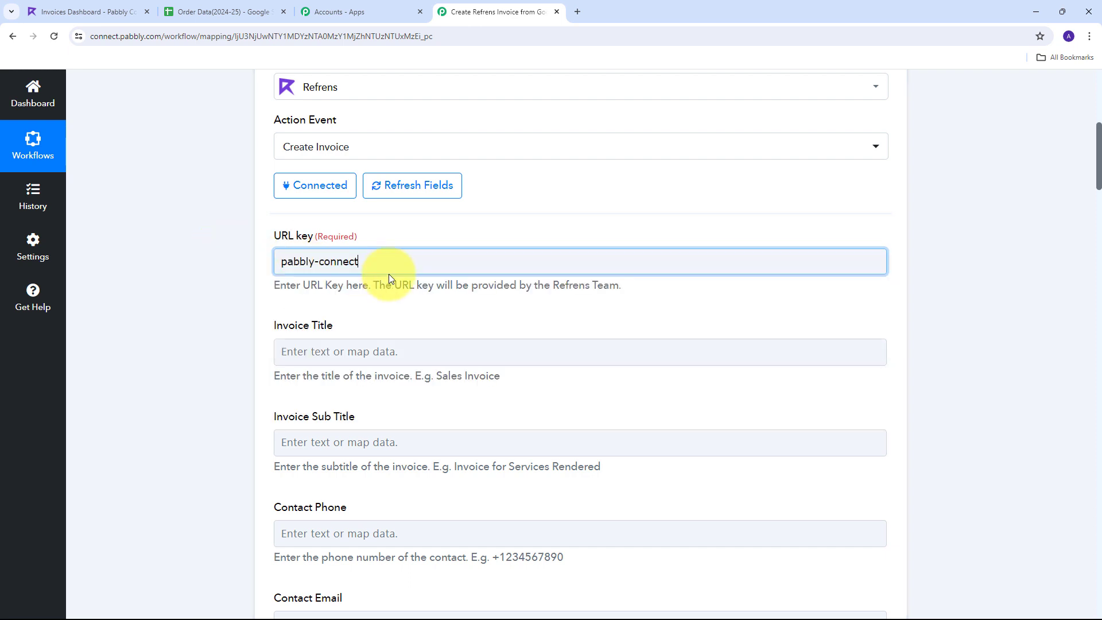
Enter 'New Sale' as the Invoice Title
{"action": "scroll", "coordinate": [375, 244], "scroll_direction": "down", "scroll_amount": 1}
{"action": "scroll", "coordinate": [375, 246], "scroll_direction": "down", "scroll_amount": 1}
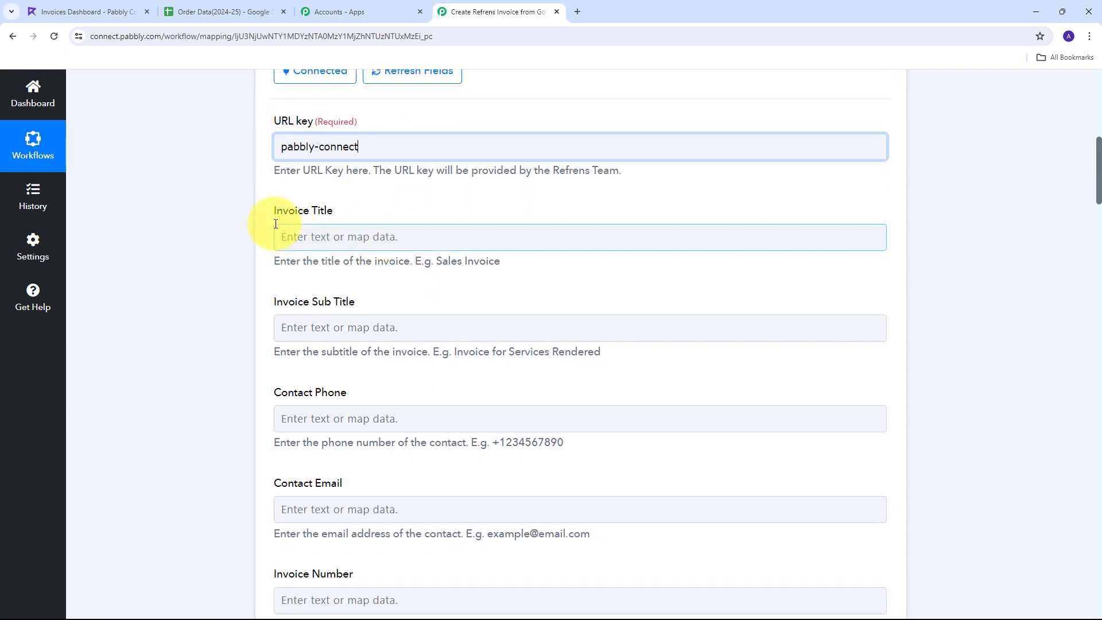
{"action": "left_click", "coordinate": [319, 237]}
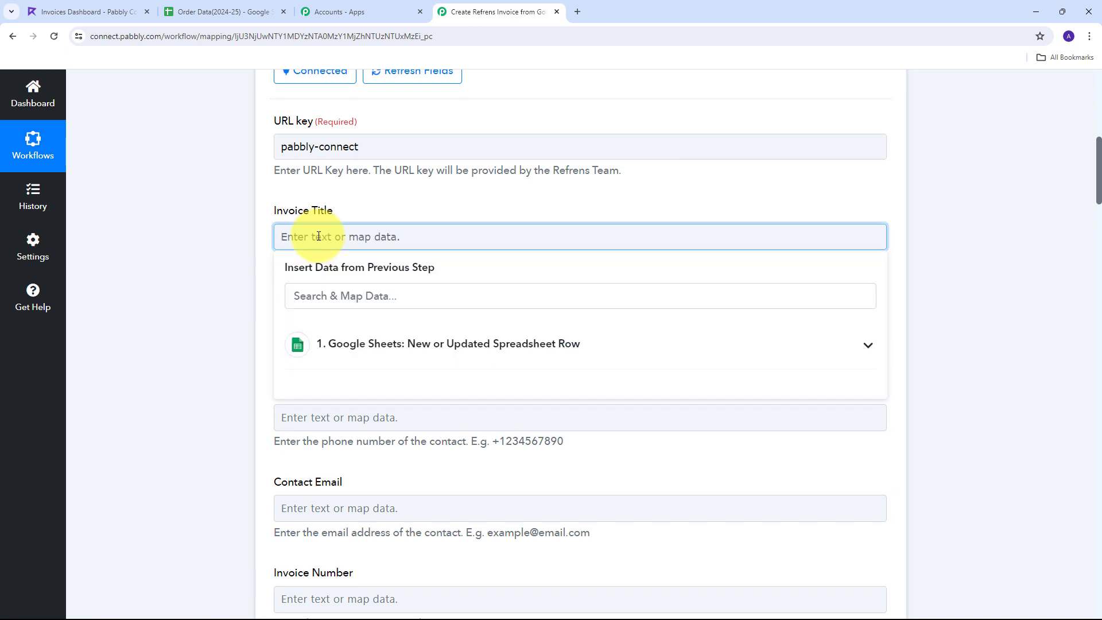
{"action": "type", "text": "New Sale"}
{"action": "scroll", "coordinate": [369, 209], "scroll_direction": "down", "scroll_amount": 4}
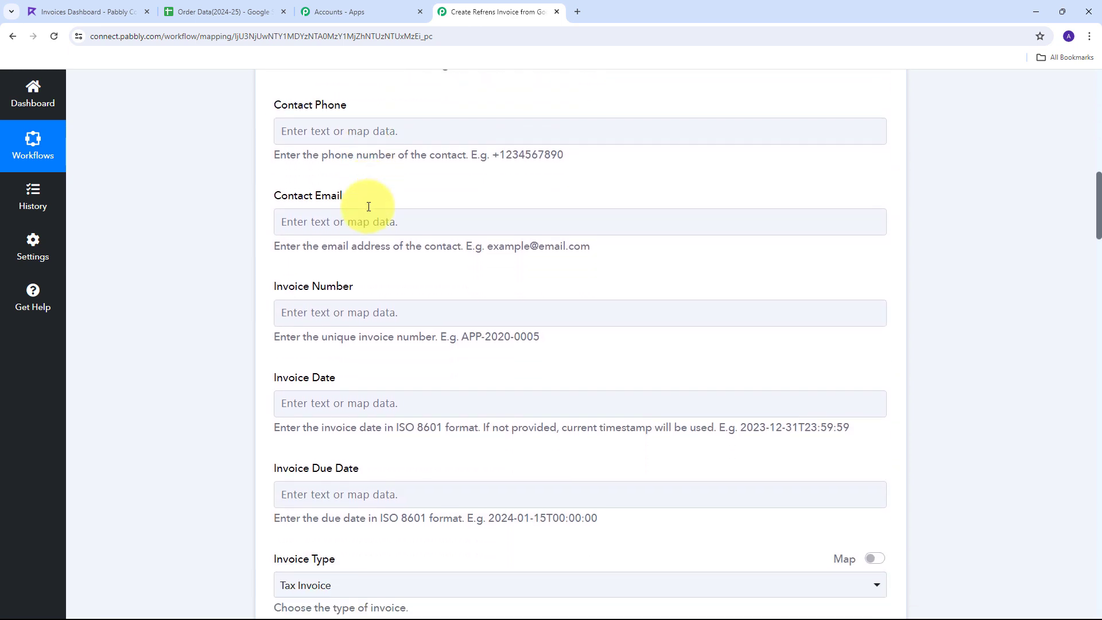
{"action": "scroll", "coordinate": [369, 207], "scroll_direction": "down", "scroll_amount": 6}
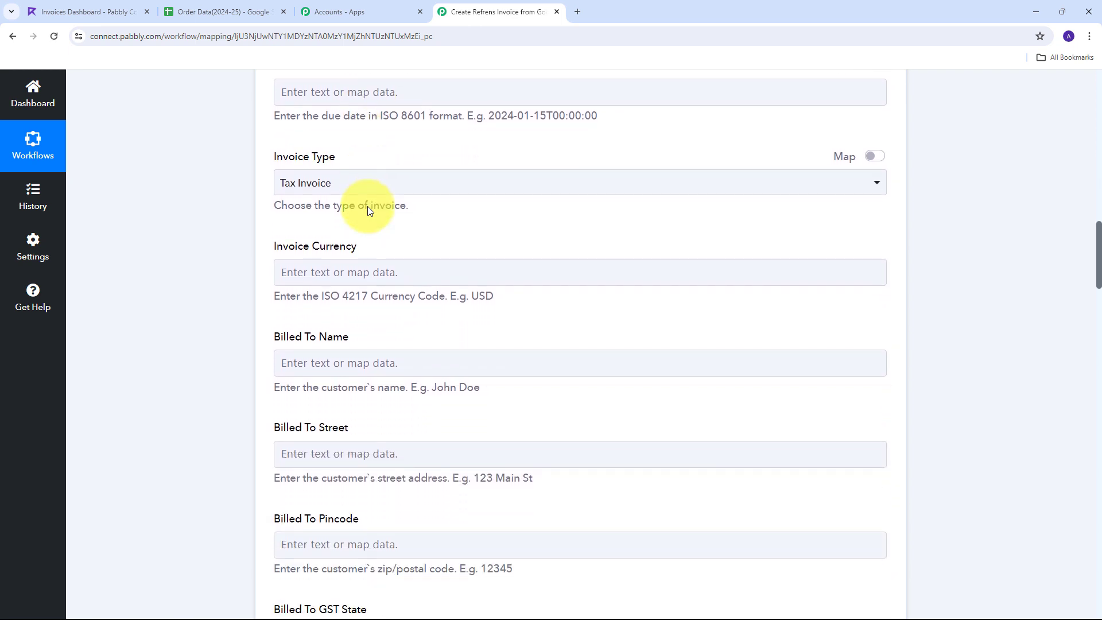
{"action": "scroll", "coordinate": [368, 206], "scroll_direction": "down", "scroll_amount": 1}
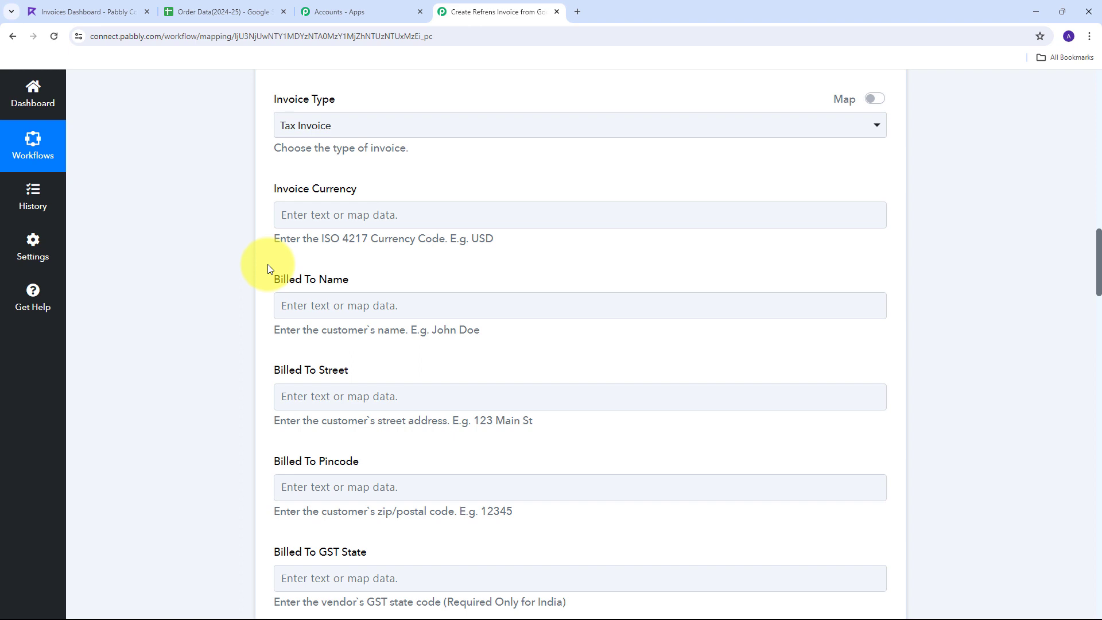
Map the sheet's Currency value into Invoice Currency
{"action": "left_click", "coordinate": [290, 215]}
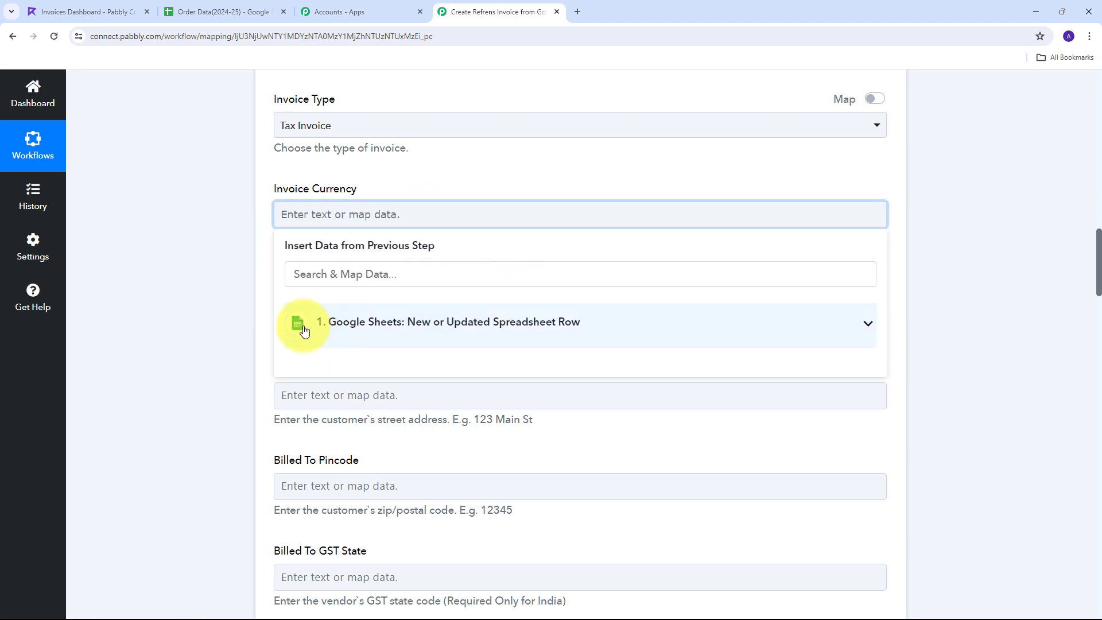
{"action": "left_click", "coordinate": [396, 322]}
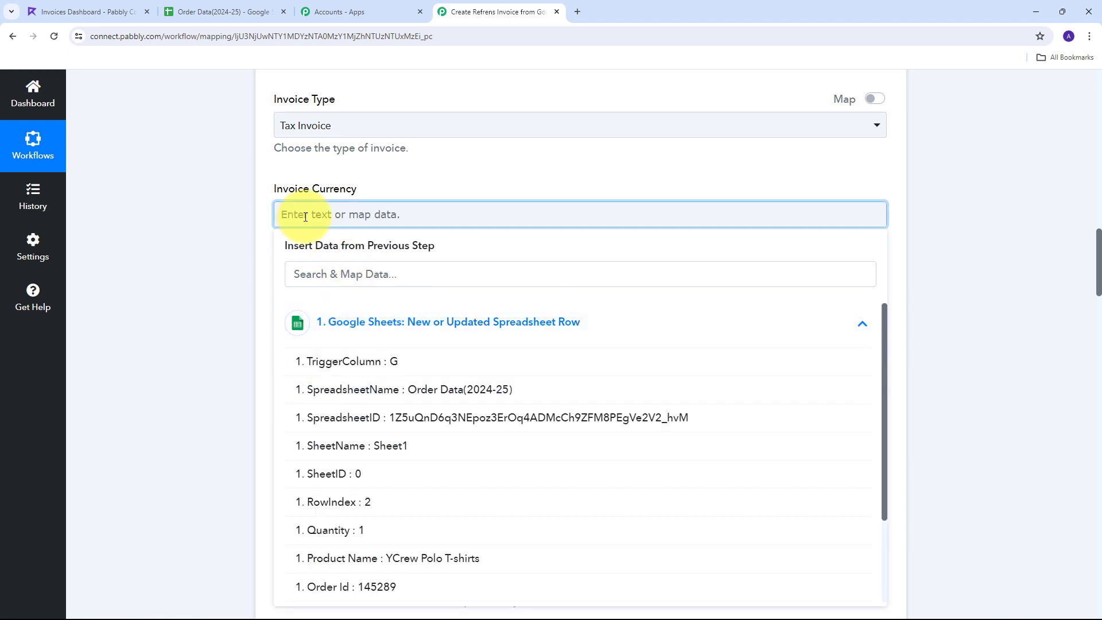
{"action": "scroll", "coordinate": [405, 396], "scroll_direction": "down", "scroll_amount": 2}
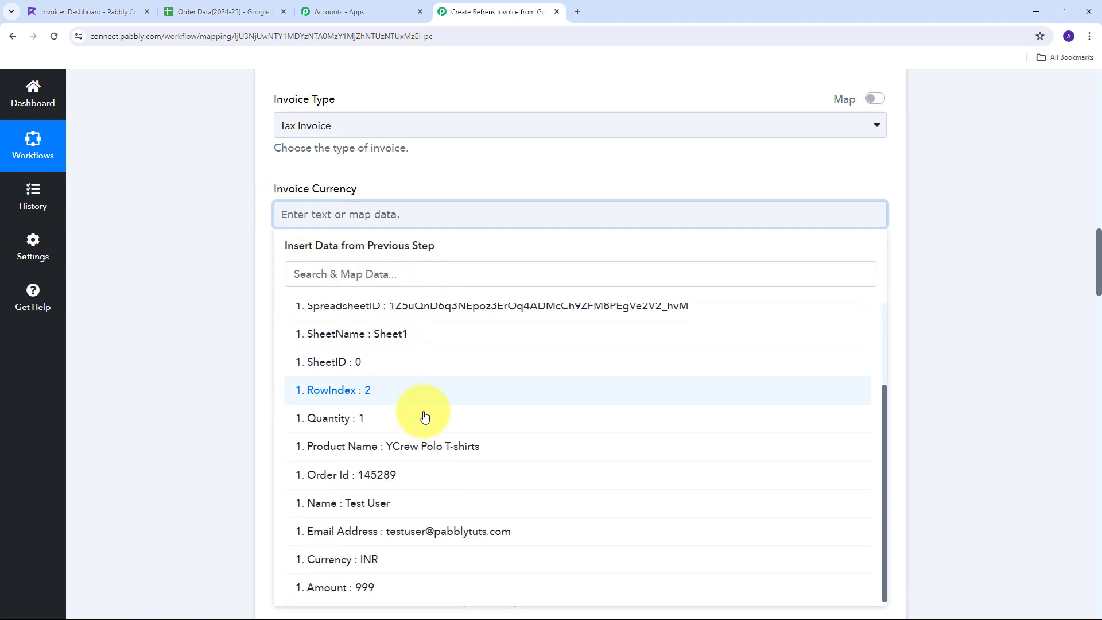
{"action": "left_click", "coordinate": [365, 560]}
{"action": "left_click", "coordinate": [198, 246]}
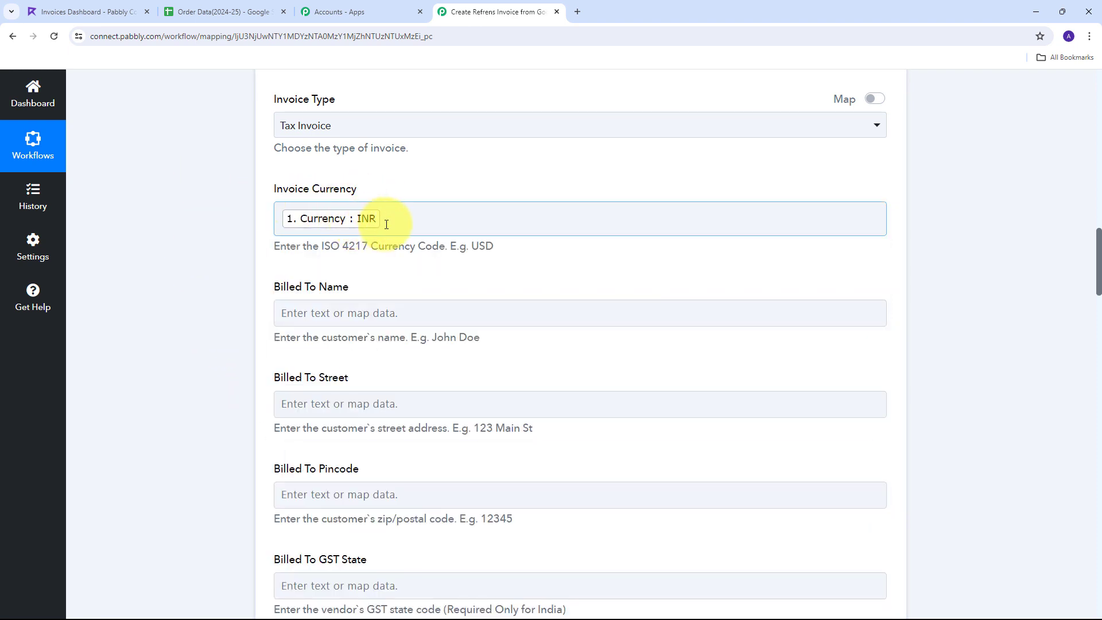
{"action": "scroll", "coordinate": [345, 218], "scroll_direction": "down", "scroll_amount": 2}
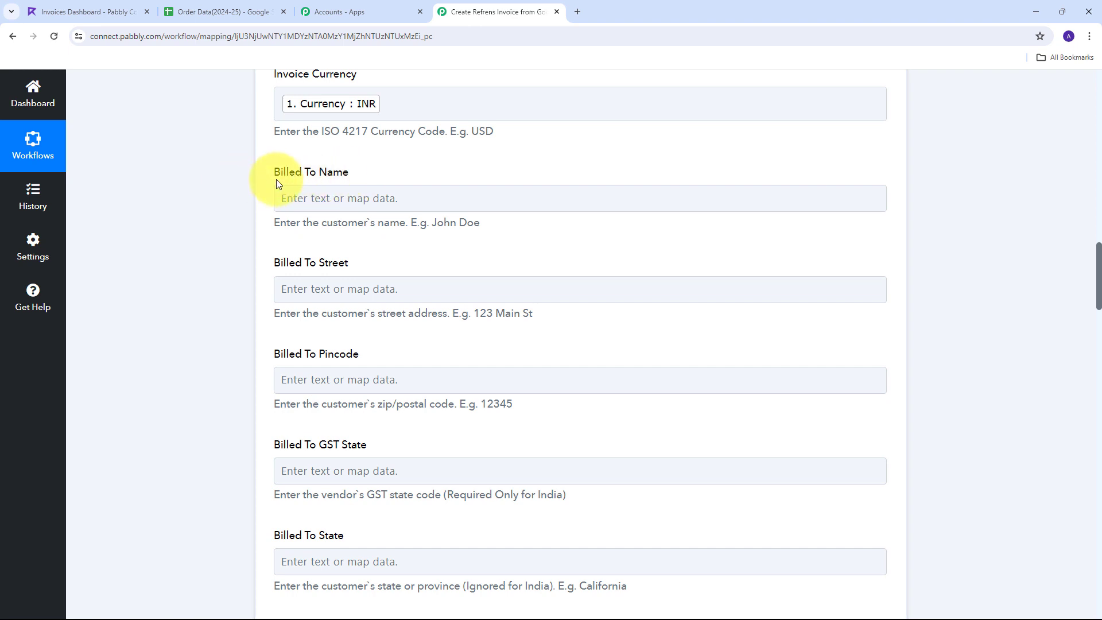
Map the sheet's Name value into Billed To Name
{"action": "left_click", "coordinate": [322, 201]}
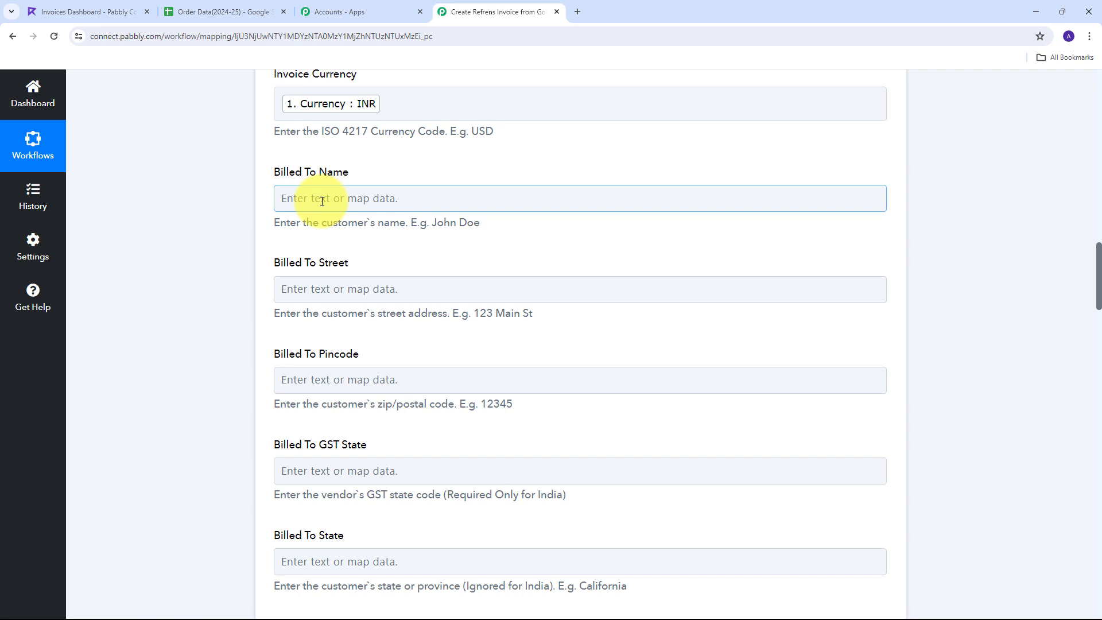
{"action": "left_click", "coordinate": [322, 201]}
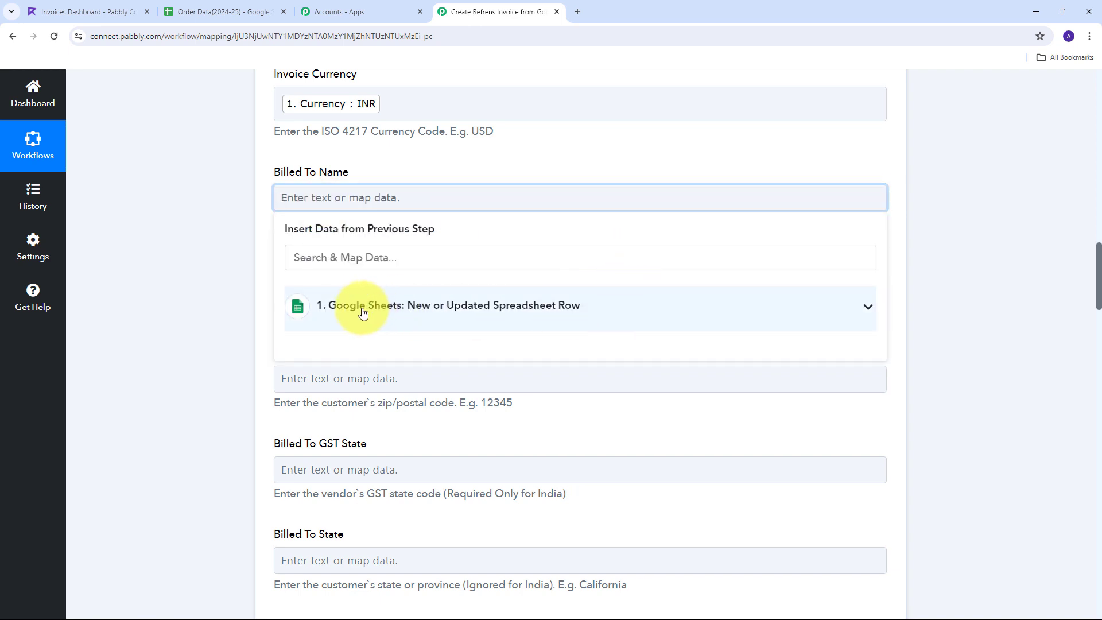
{"action": "left_click", "coordinate": [589, 308]}
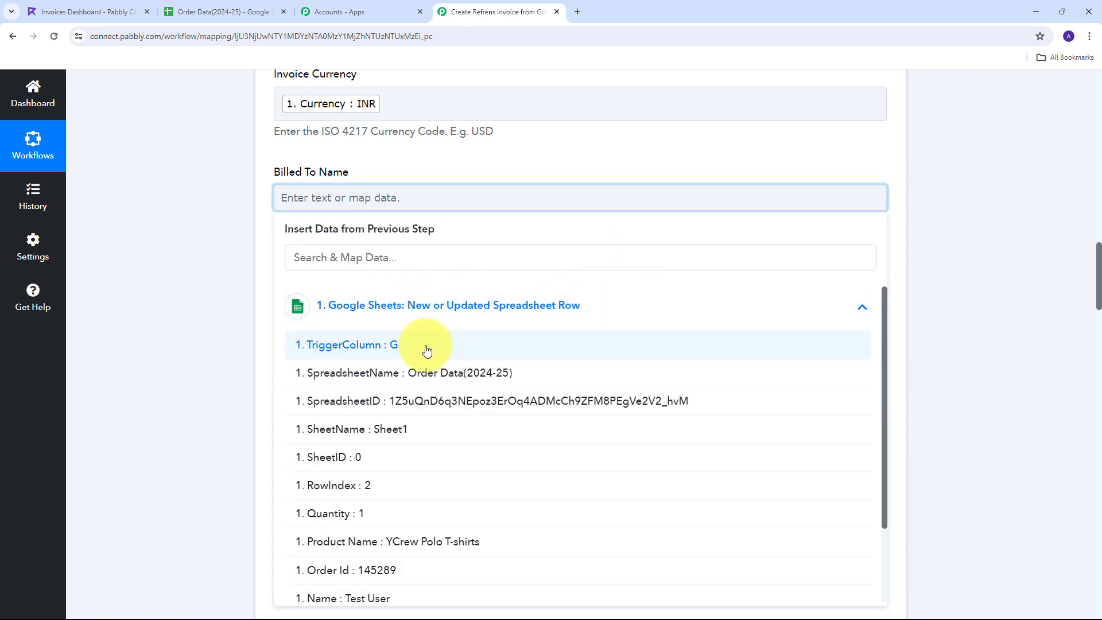
{"action": "scroll", "coordinate": [344, 459], "scroll_direction": "down", "scroll_amount": 2}
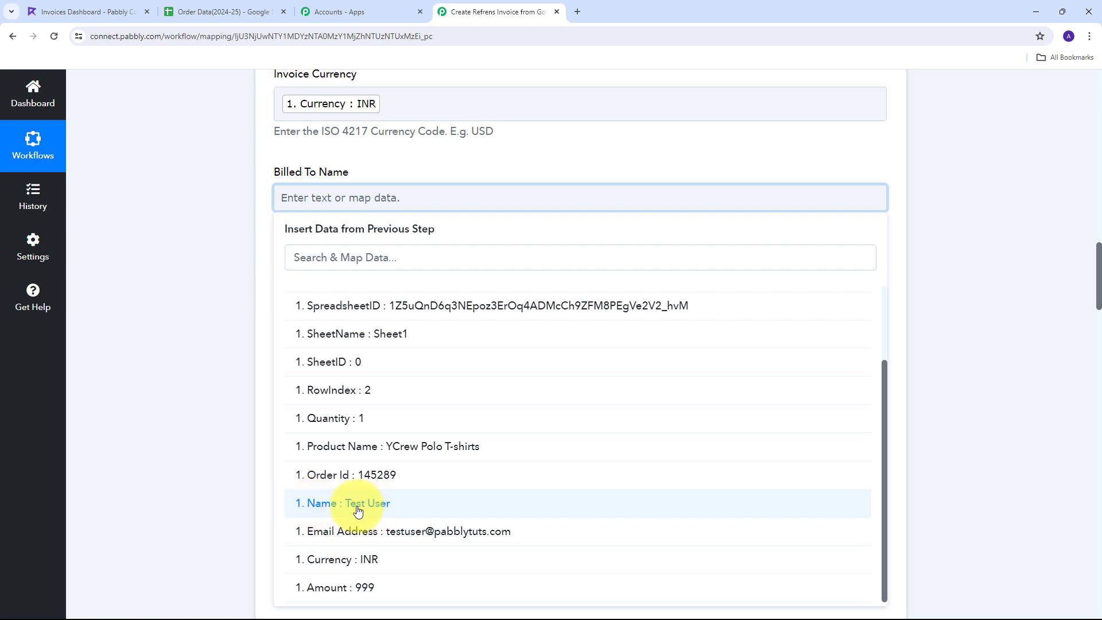
{"action": "left_click", "coordinate": [386, 513]}
{"action": "left_click", "coordinate": [225, 219]}
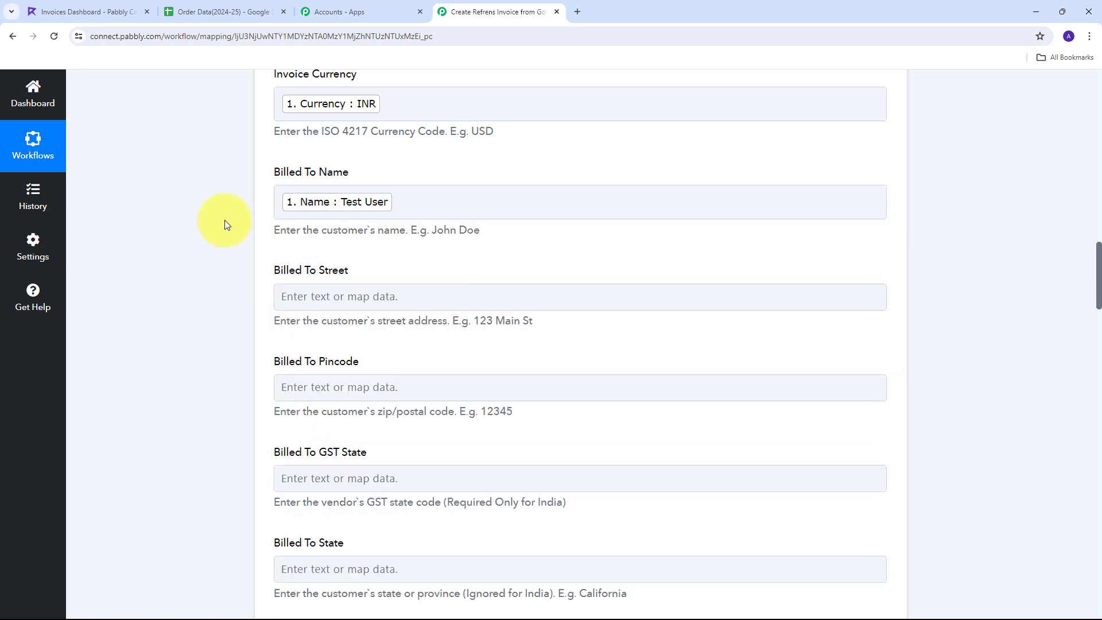
{"action": "scroll", "coordinate": [407, 242], "scroll_direction": "down", "scroll_amount": 7}
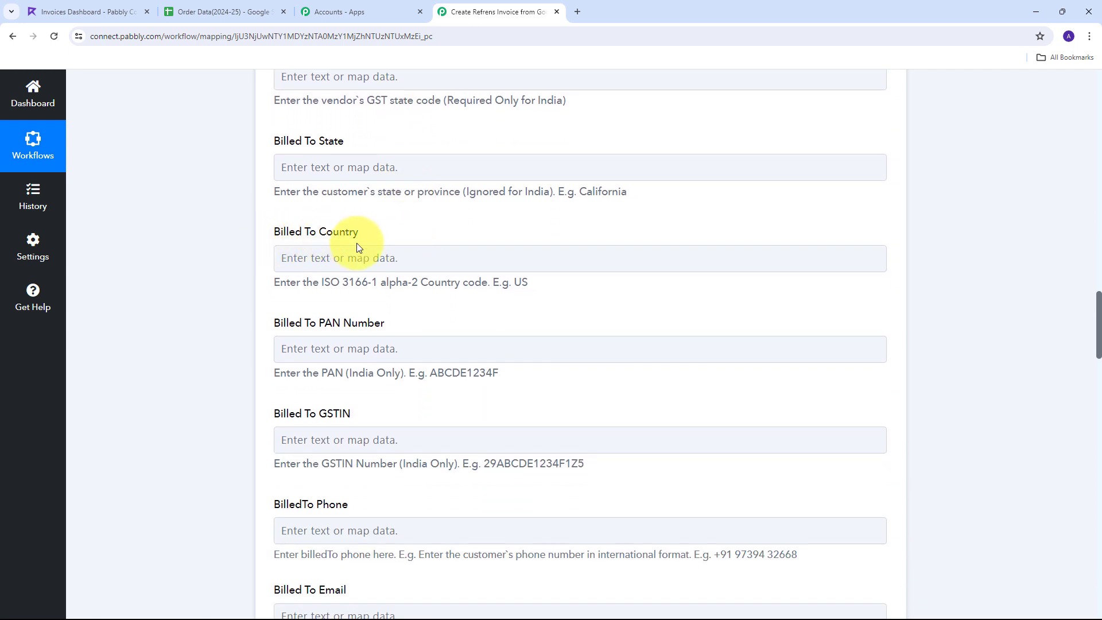
Set Billed To Country to IN
{"action": "left_click", "coordinate": [347, 259]}
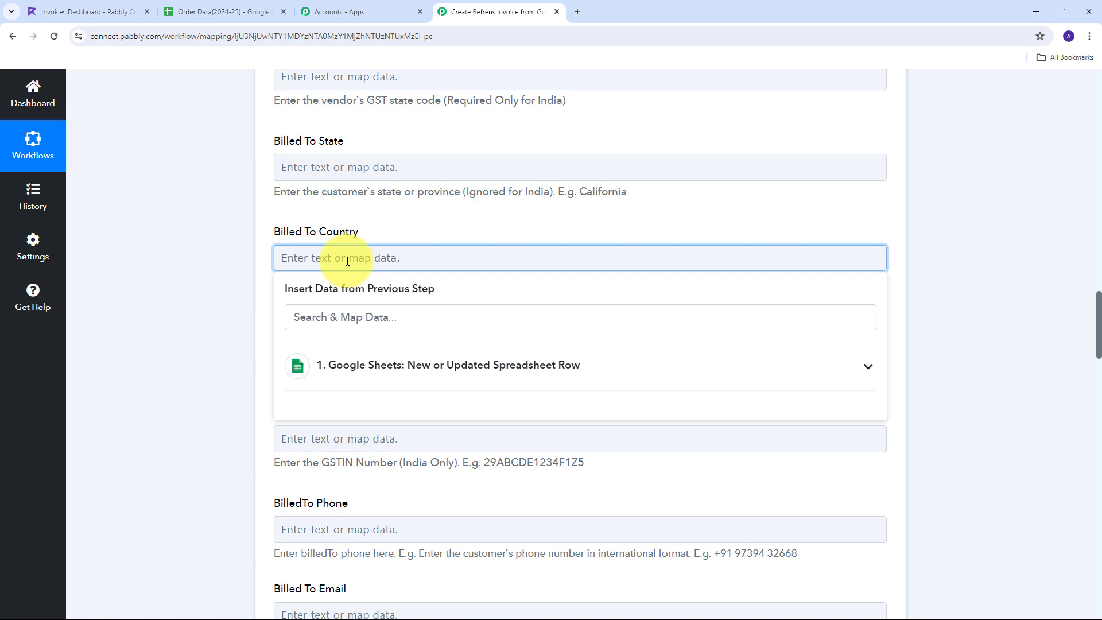
{"action": "type", "text": "IN"}
{"action": "left_click", "coordinate": [400, 216]}
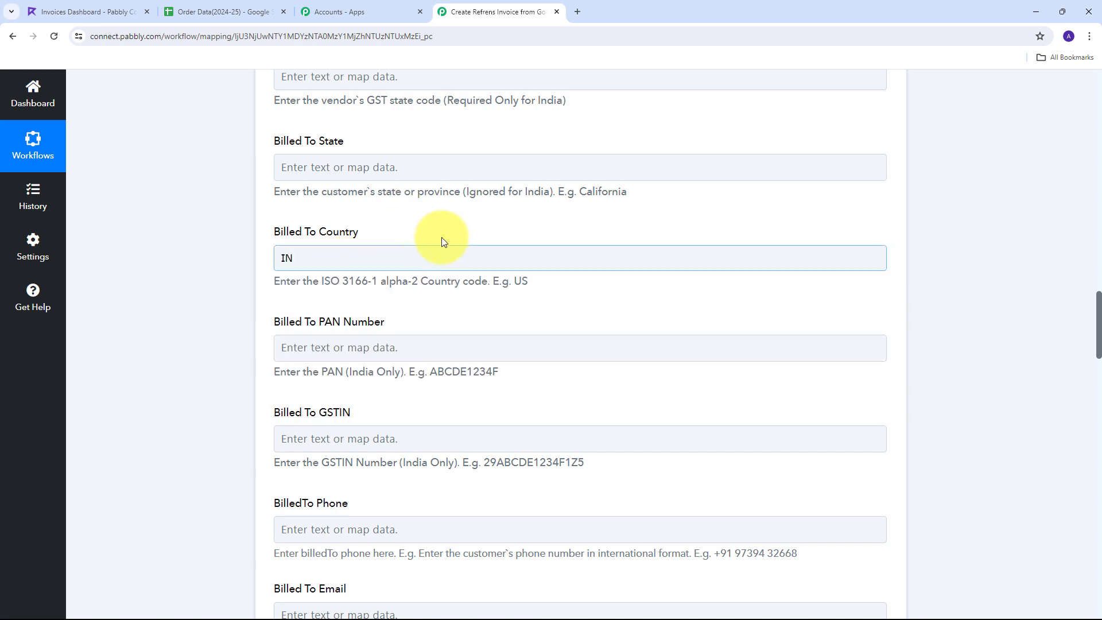
{"action": "scroll", "coordinate": [439, 236], "scroll_direction": "down", "scroll_amount": 5}
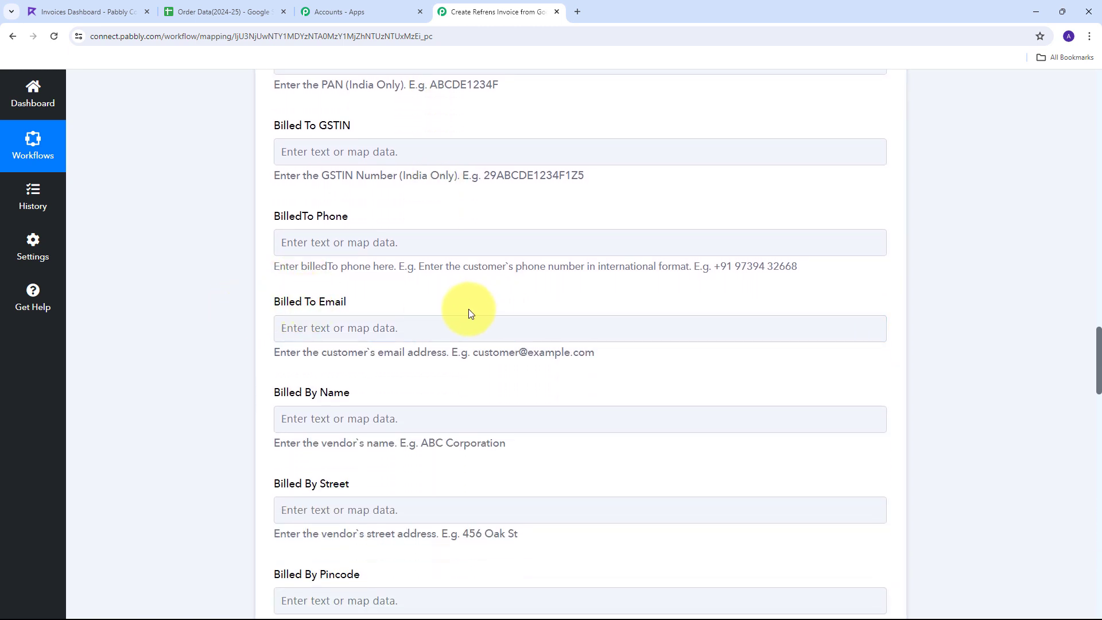
Map the Google Sheets row's Email Address into Billed To Email
{"action": "left_click", "coordinate": [317, 330]}
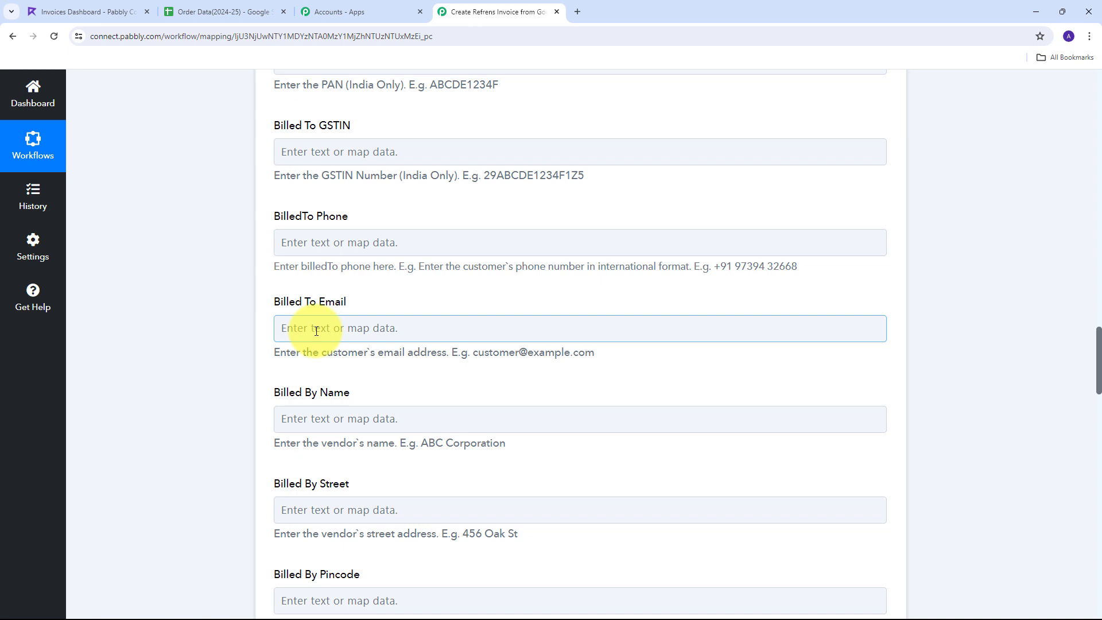
{"action": "left_click", "coordinate": [316, 332]}
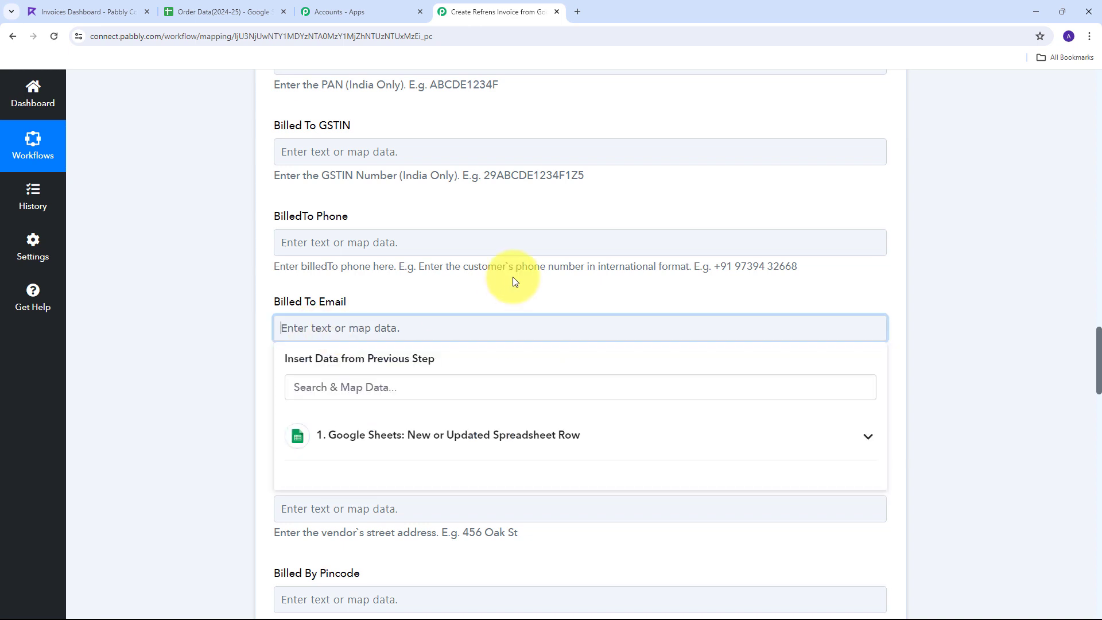
{"action": "scroll", "coordinate": [522, 338], "scroll_direction": "down", "scroll_amount": 1}
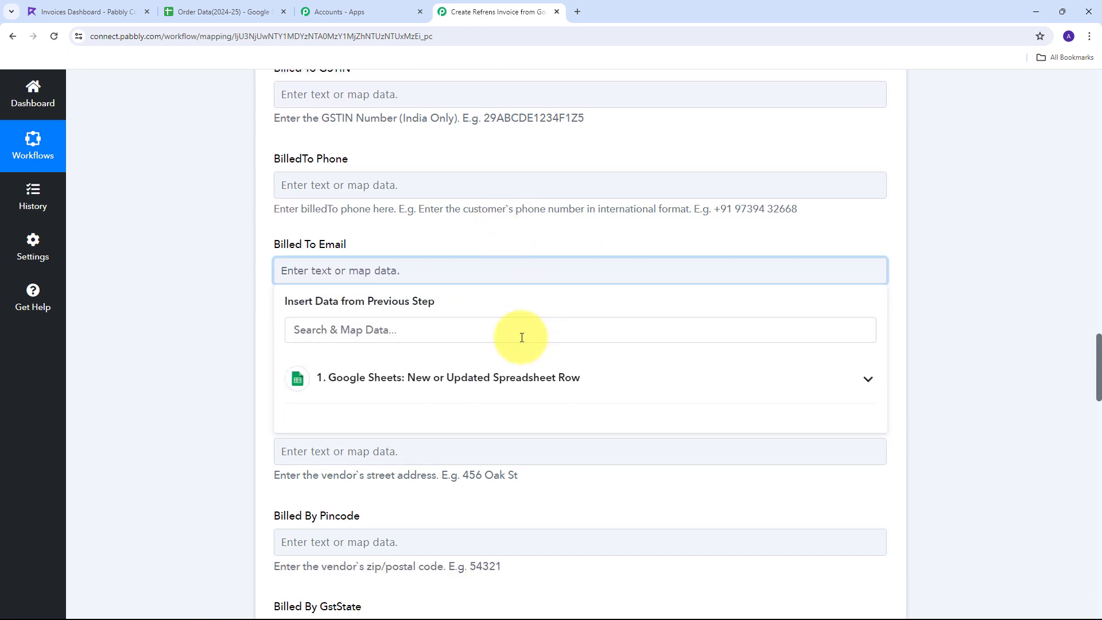
{"action": "left_click", "coordinate": [528, 373]}
{"action": "scroll", "coordinate": [402, 344], "scroll_direction": "down", "scroll_amount": 2}
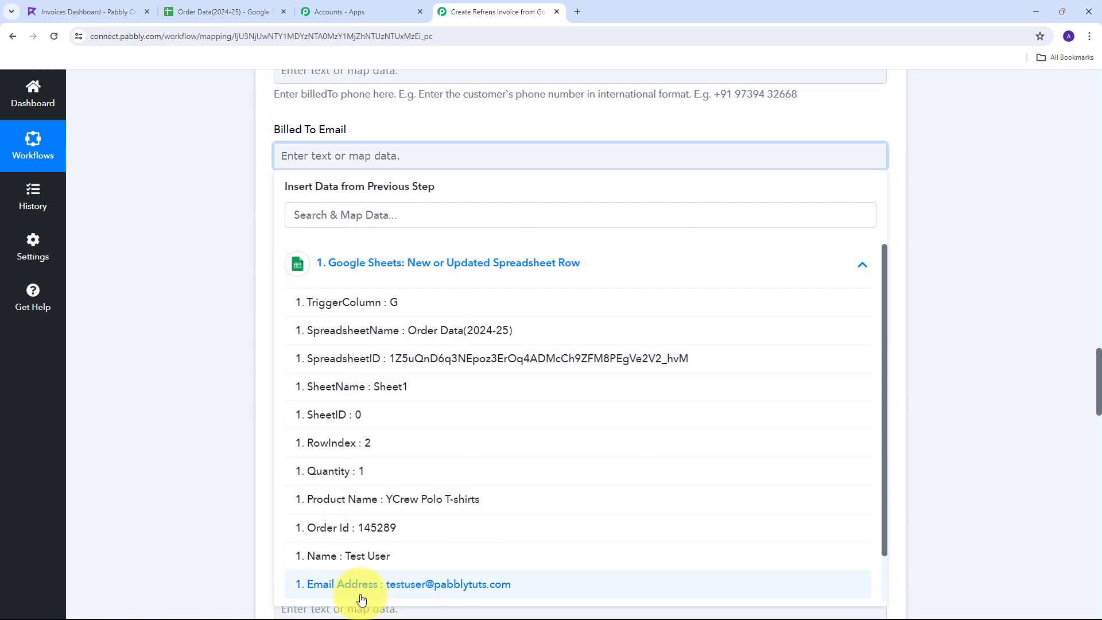
{"action": "left_click", "coordinate": [426, 584]}
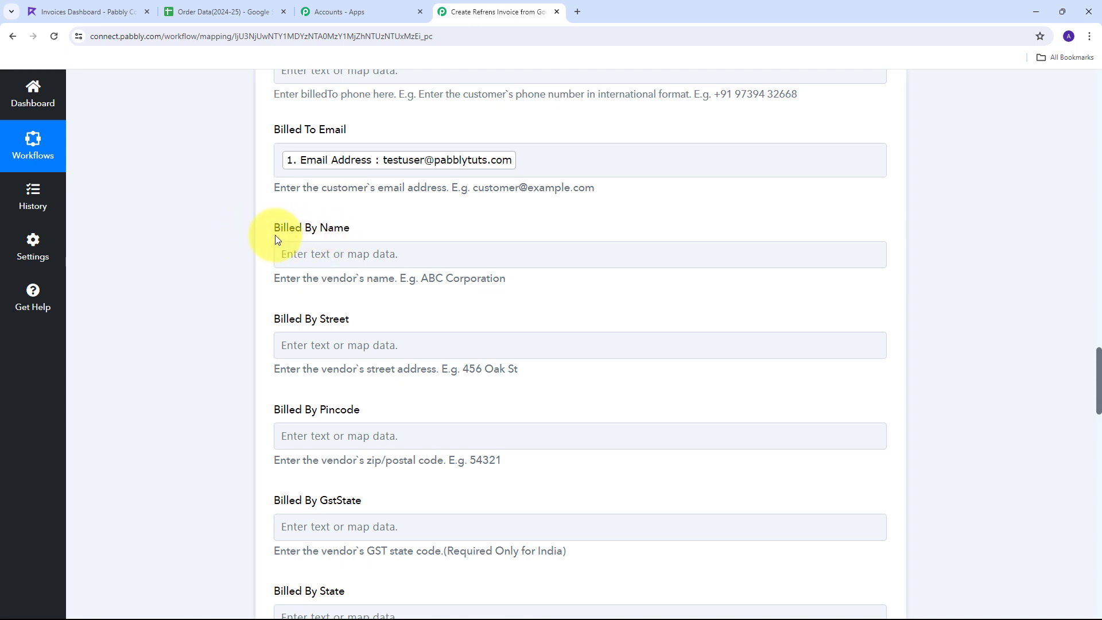
Set Billed By Name to 'Elegance Threads' and Billed By Country to IN
{"action": "left_click", "coordinate": [332, 251]}
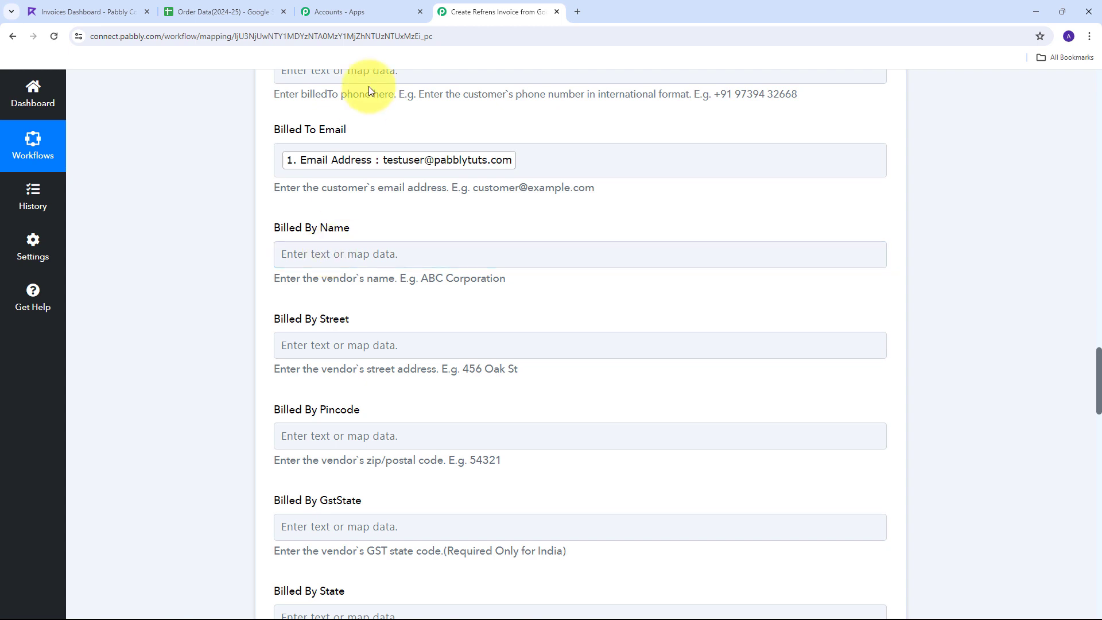
{"action": "left_click", "coordinate": [331, 257]}
{"action": "type", "text": "Elegance Threads"}
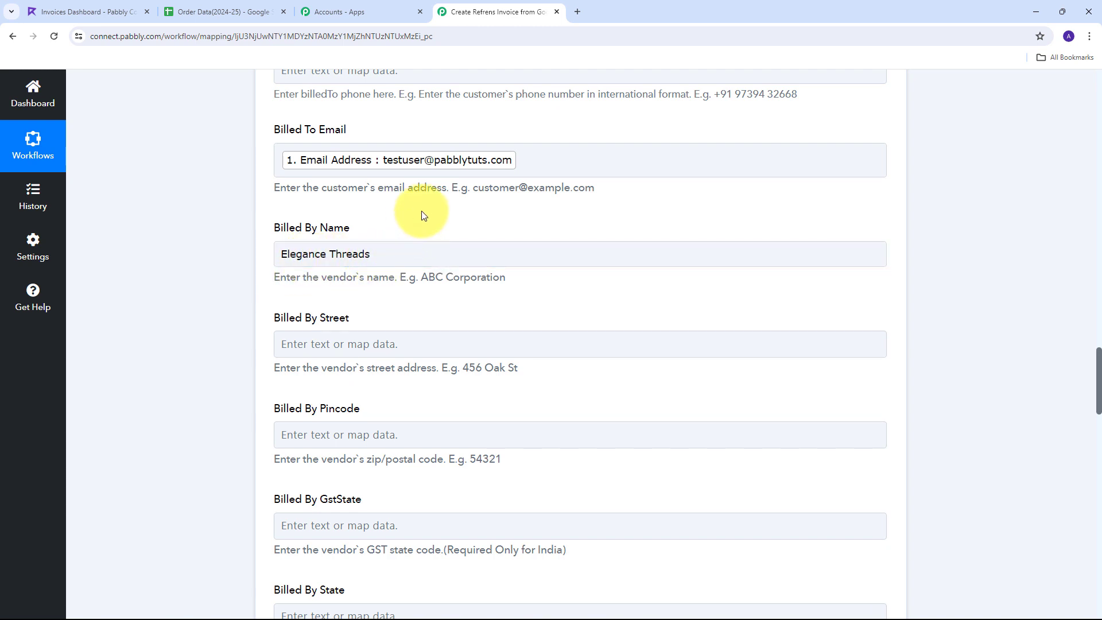
{"action": "scroll", "coordinate": [423, 214], "scroll_direction": "down", "scroll_amount": 4}
{"action": "scroll", "coordinate": [423, 214], "scroll_direction": "down", "scroll_amount": 4}
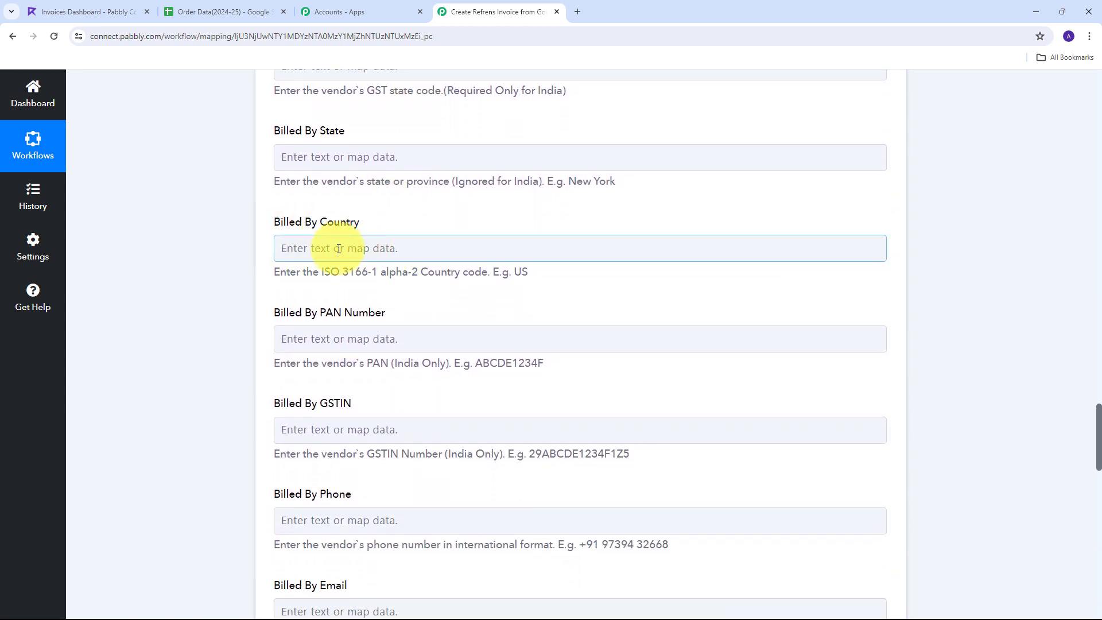
{"action": "left_click", "coordinate": [336, 249]}
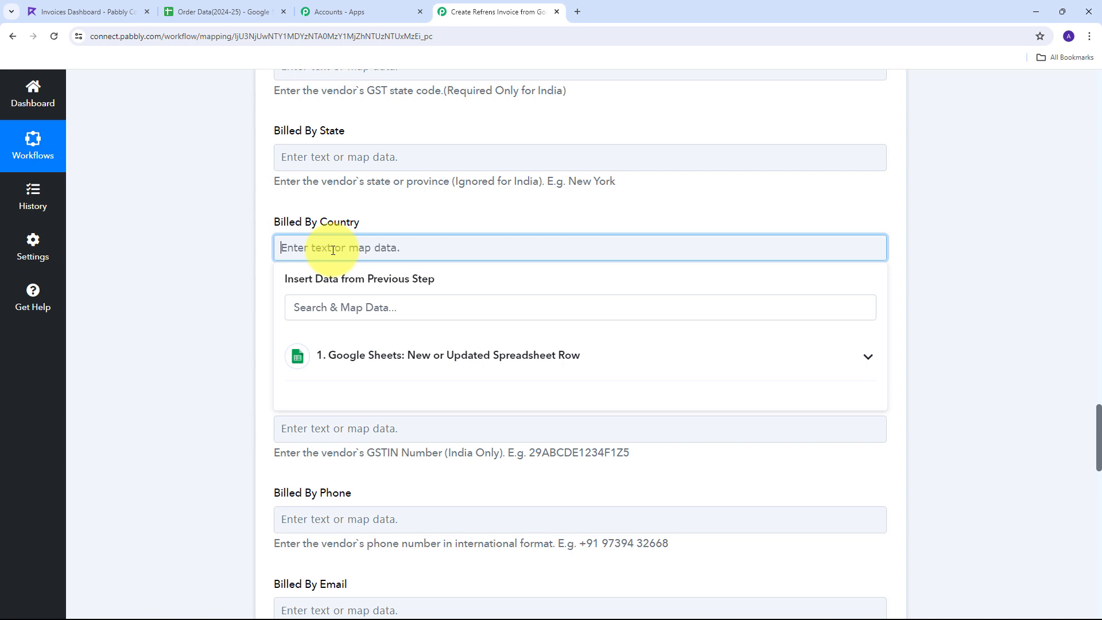
{"action": "type", "text": "IN"}
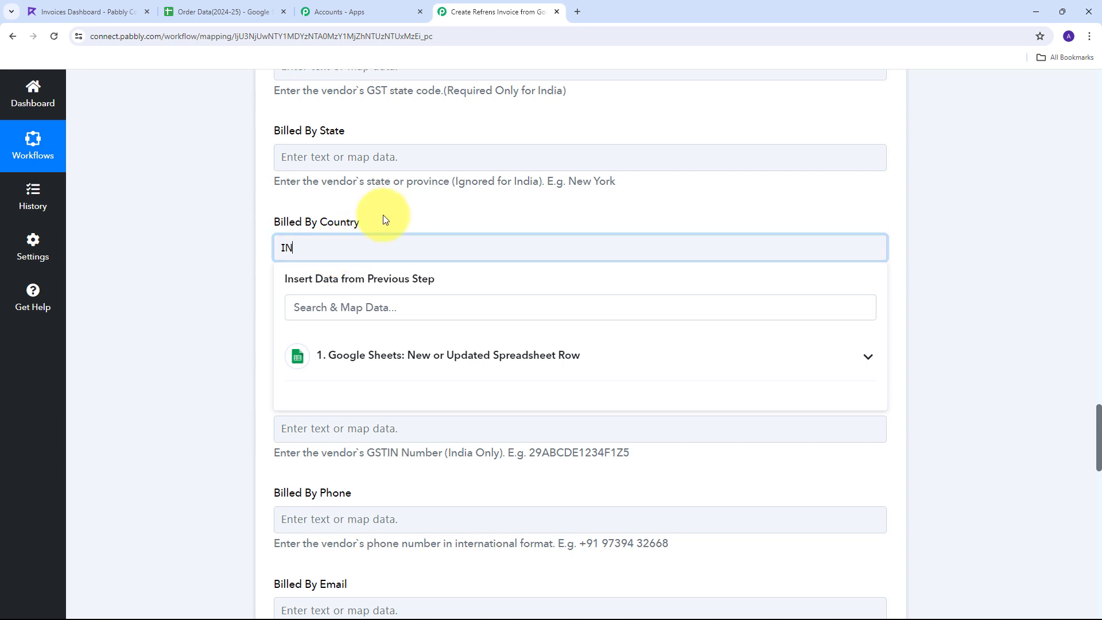
{"action": "left_click", "coordinate": [396, 217]}
{"action": "scroll", "coordinate": [406, 214], "scroll_direction": "down", "scroll_amount": 4}
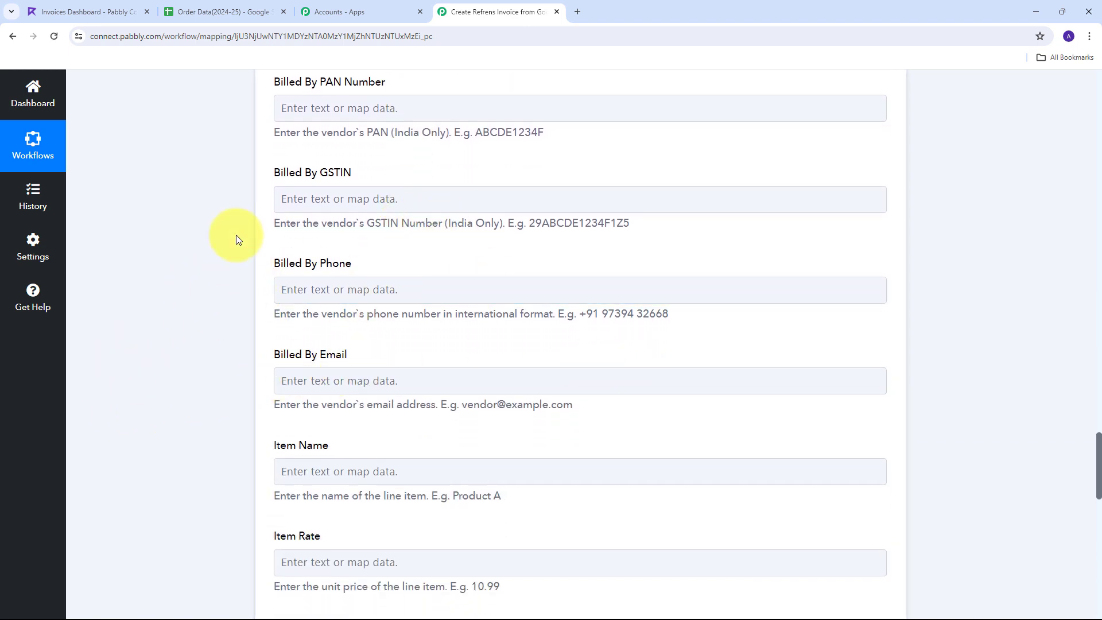
Enter the vendor's phone number in Billed By Phone and support e-mail in Billed By Email
{"action": "left_click", "coordinate": [314, 292]}
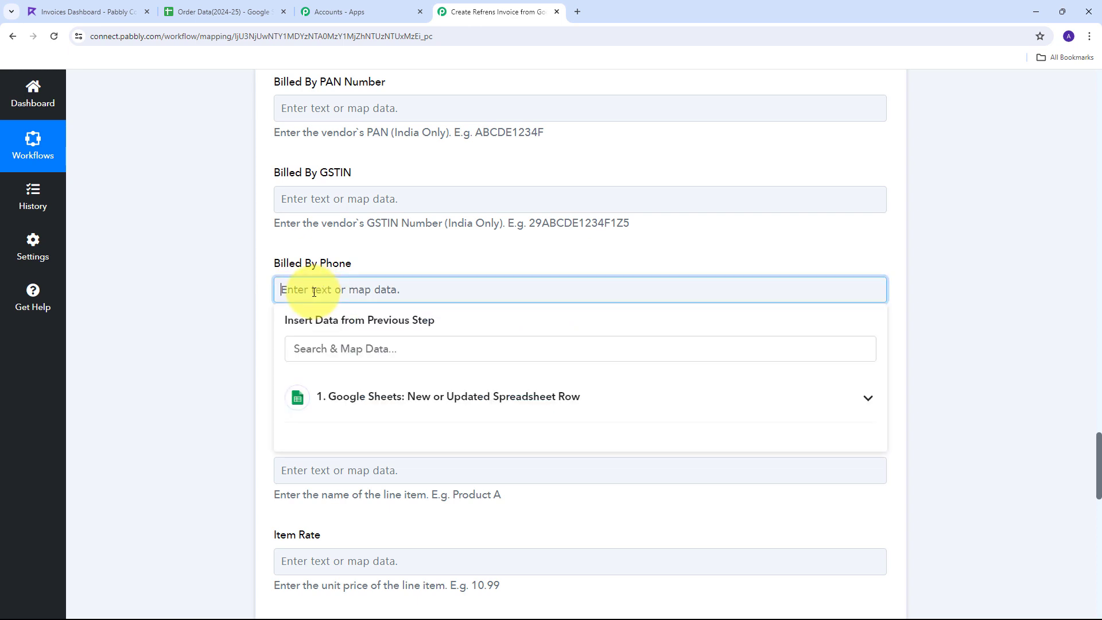
{"action": "left_click", "coordinate": [452, 234]}
{"action": "scroll", "coordinate": [451, 235], "scroll_direction": "down", "scroll_amount": 1}
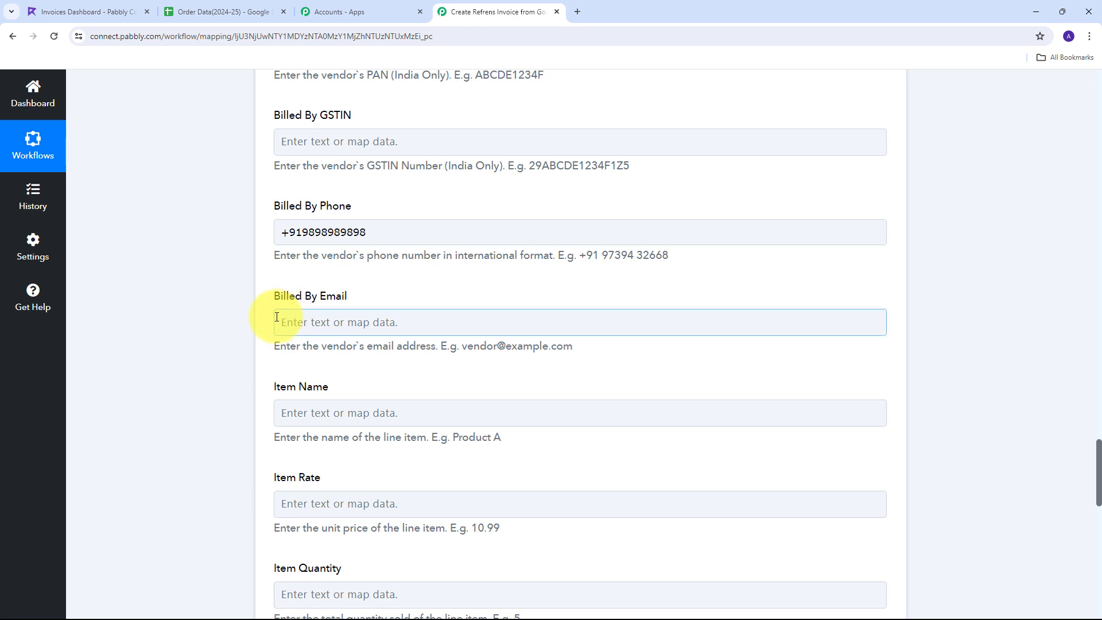
{"action": "left_click", "coordinate": [333, 328]}
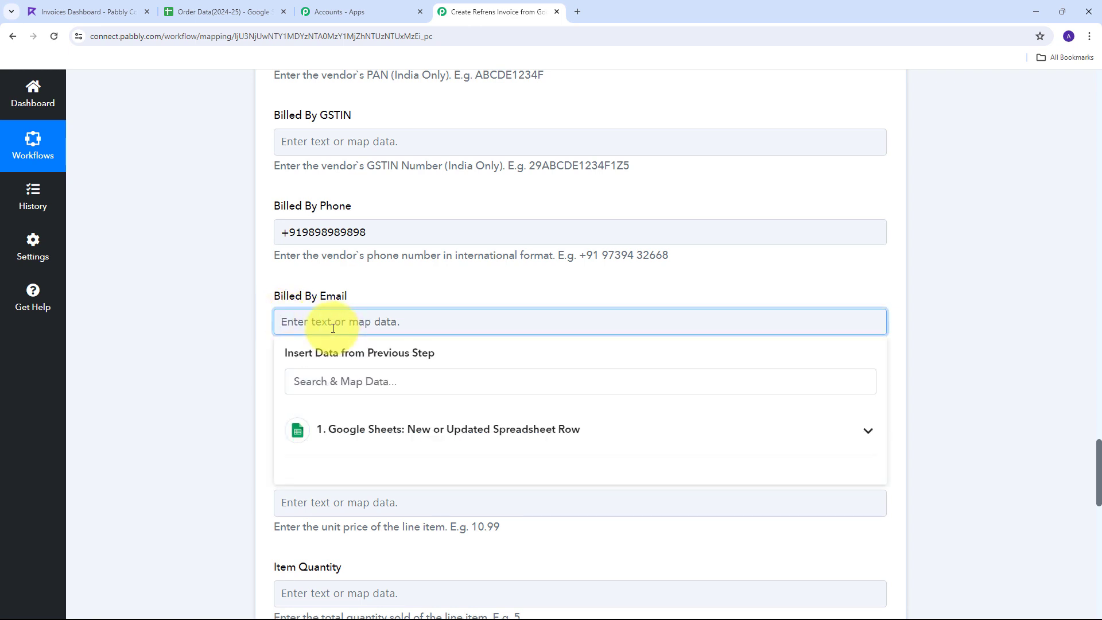
{"action": "key", "text": "ctrl+v"}
{"action": "left_click", "coordinate": [377, 293]}
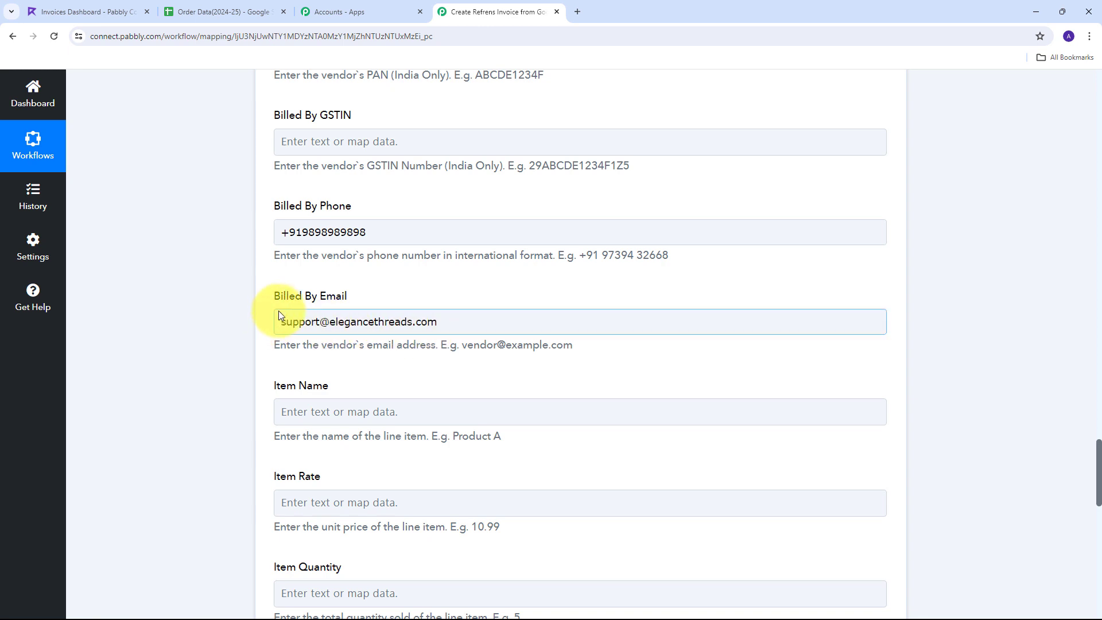
{"action": "scroll", "coordinate": [443, 279], "scroll_direction": "down", "scroll_amount": 3}
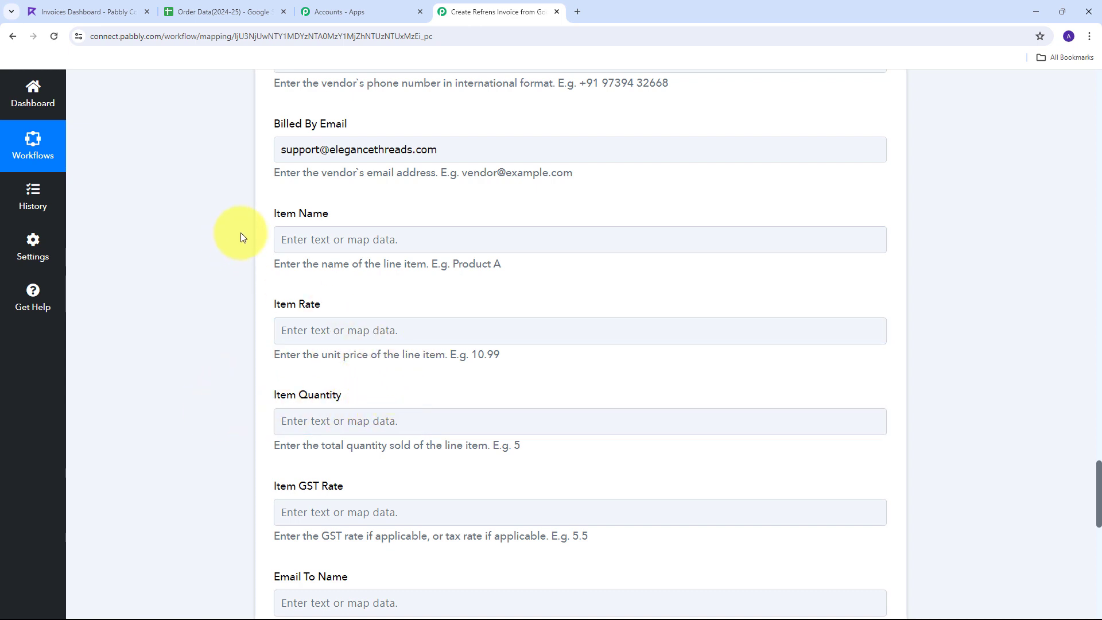
Map the sheet's Product Name into Item Name
{"action": "left_click", "coordinate": [354, 238]}
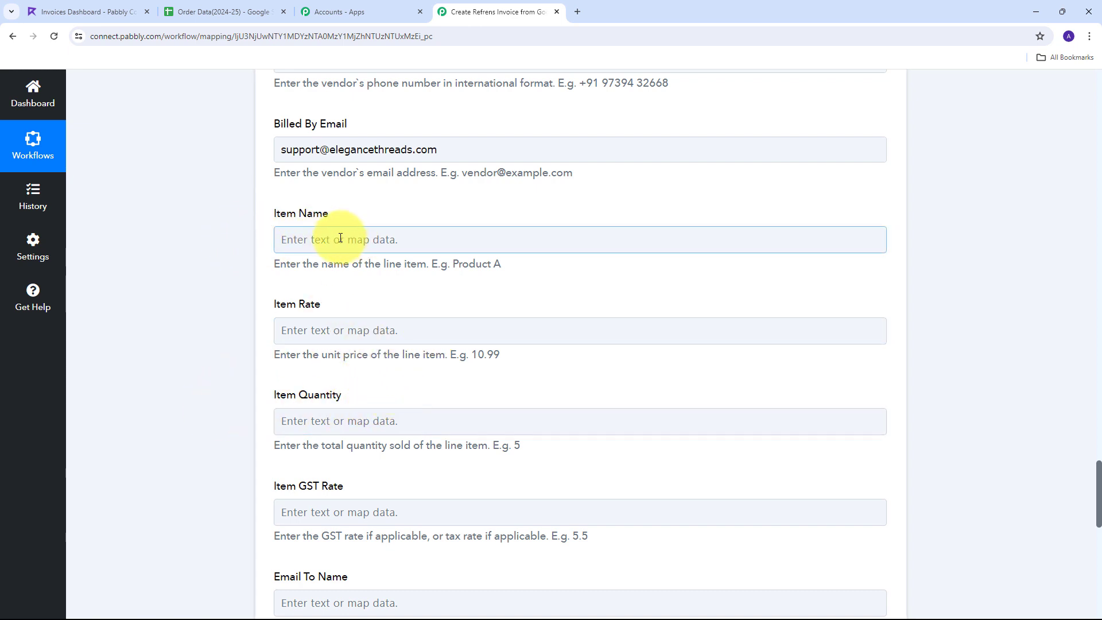
{"action": "left_click", "coordinate": [340, 237]}
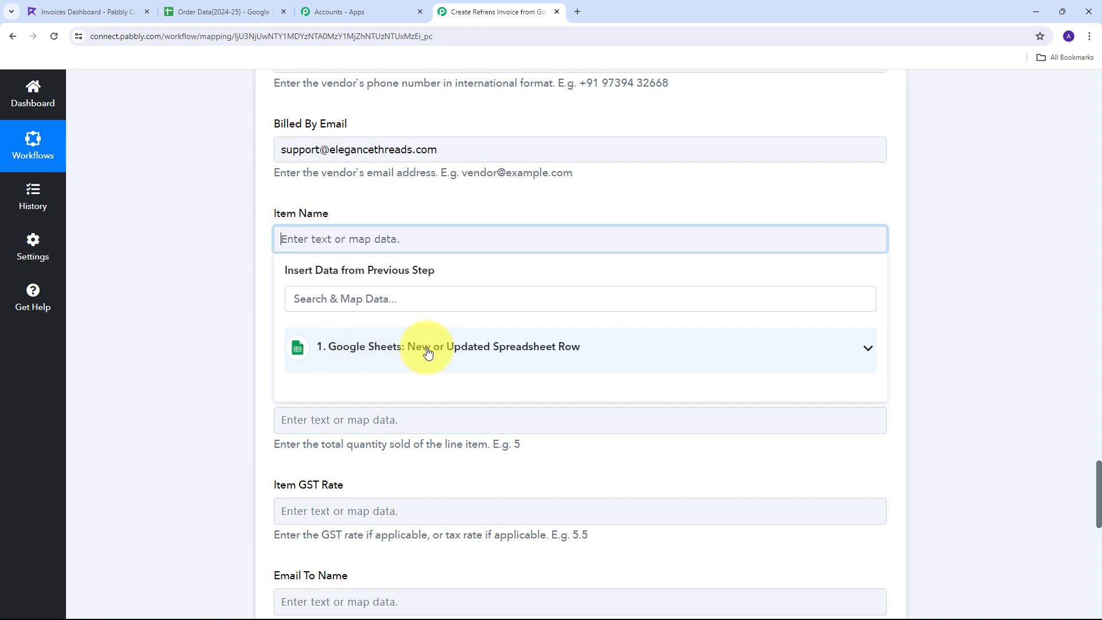
{"action": "left_click", "coordinate": [586, 346]}
{"action": "scroll", "coordinate": [467, 376], "scroll_direction": "down", "scroll_amount": 2}
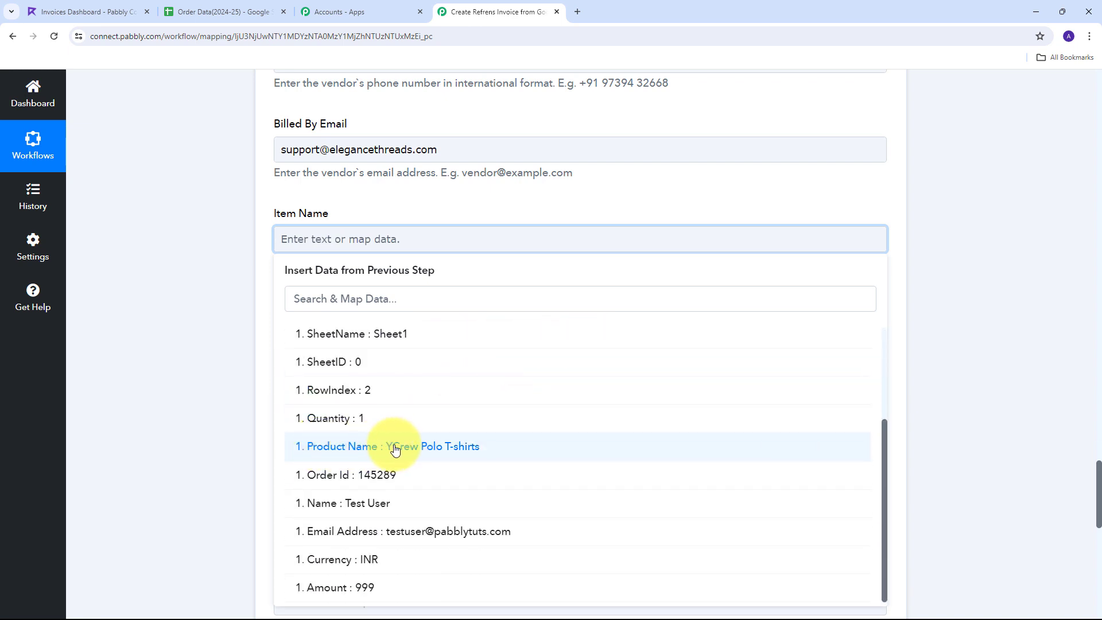
{"action": "left_click", "coordinate": [458, 453]}
{"action": "left_click", "coordinate": [233, 295]}
{"action": "scroll", "coordinate": [304, 241], "scroll_direction": "down", "scroll_amount": 2}
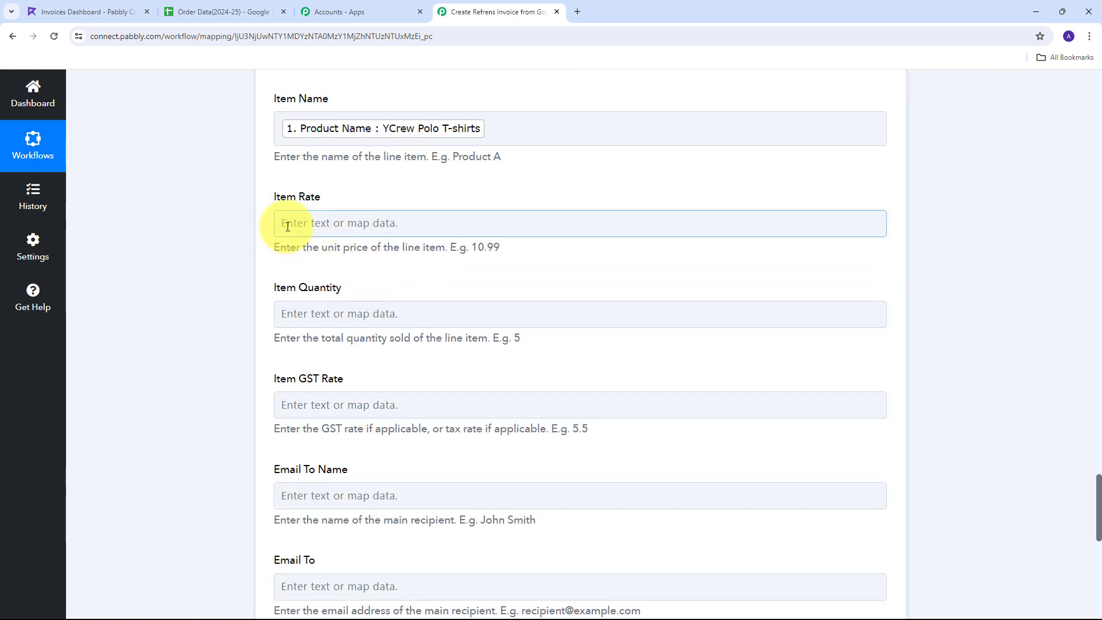
Map the sheet's Amount into Item Rate
{"action": "left_click", "coordinate": [344, 223]}
{"action": "left_click", "coordinate": [413, 340]}
{"action": "scroll", "coordinate": [329, 593], "scroll_direction": "down", "scroll_amount": 3}
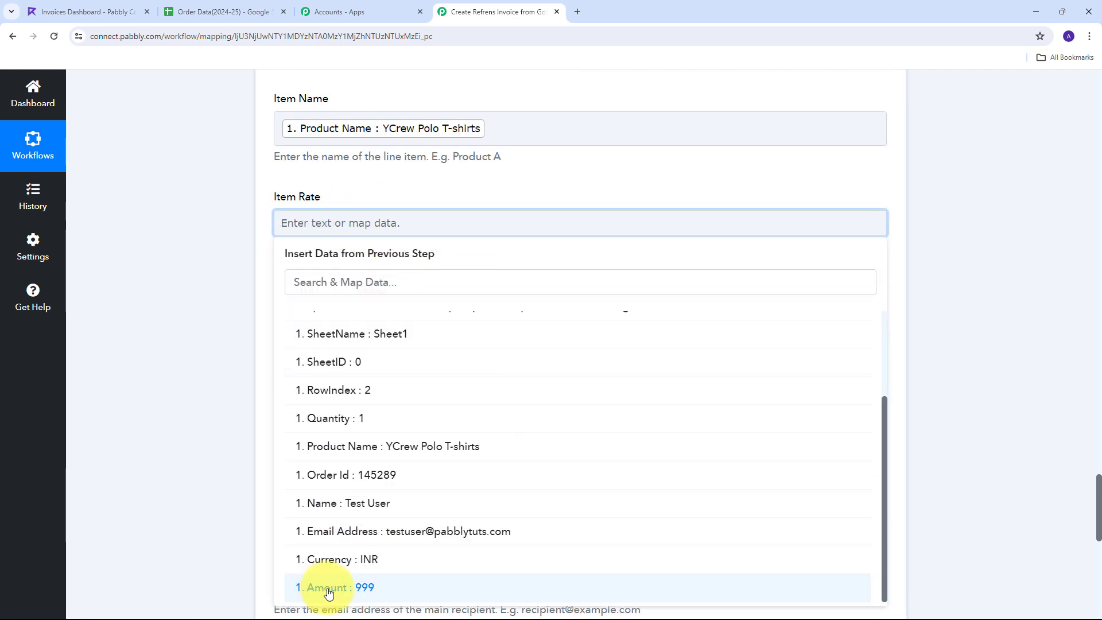
{"action": "left_click", "coordinate": [345, 590]}
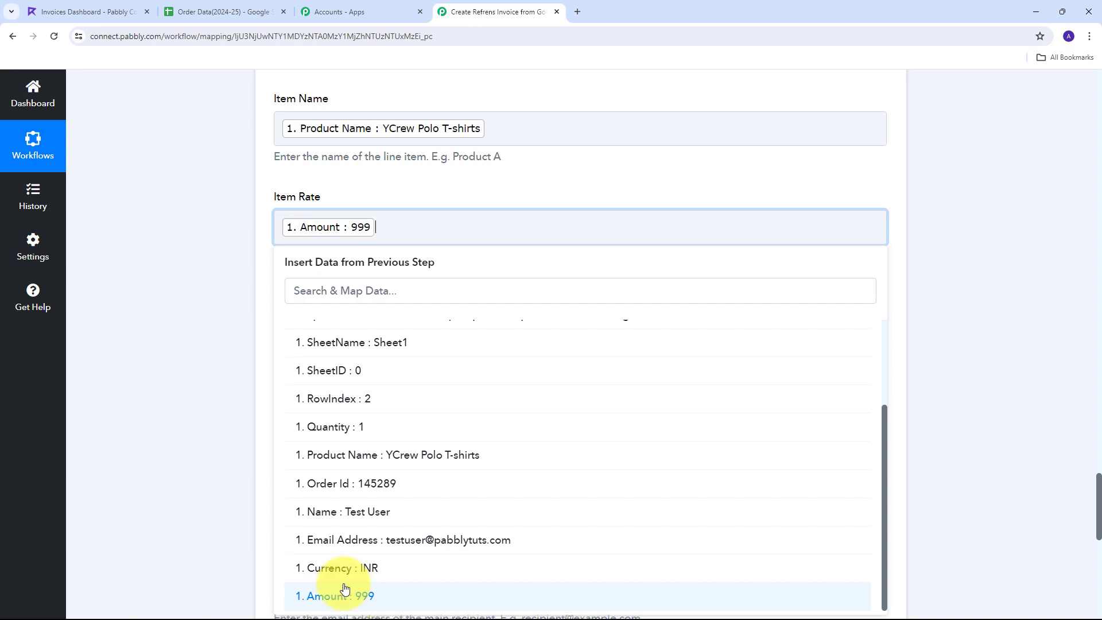
{"action": "left_click", "coordinate": [227, 289]}
{"action": "scroll", "coordinate": [324, 253], "scroll_direction": "down", "scroll_amount": 1}
Map the sheet's Quantity into Item Quantity
{"action": "left_click", "coordinate": [337, 269]}
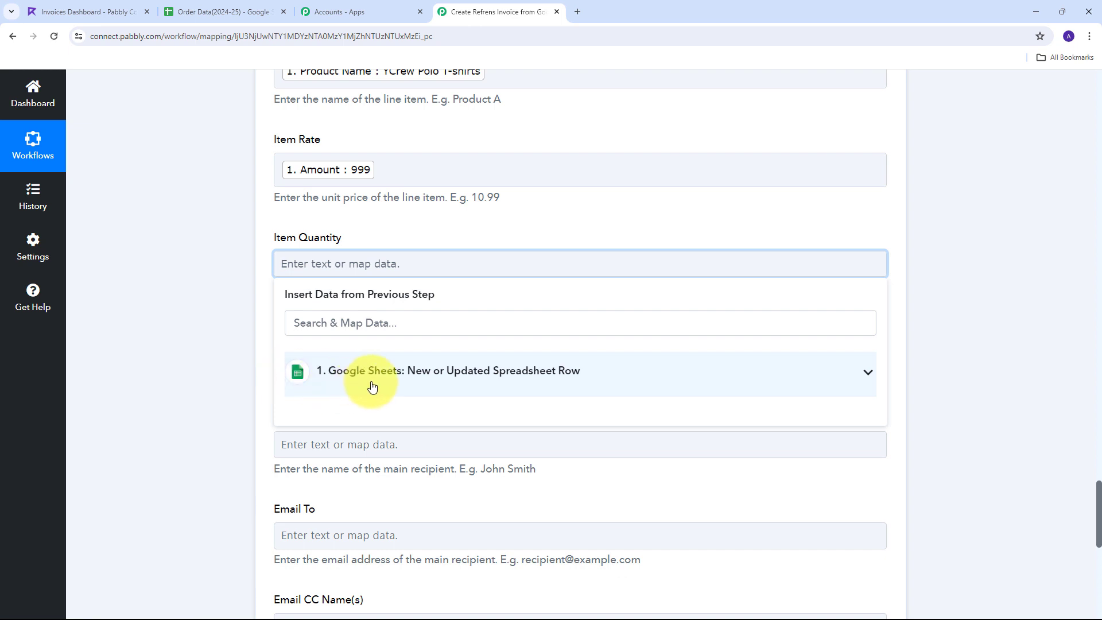
{"action": "left_click", "coordinate": [439, 383]}
{"action": "scroll", "coordinate": [478, 492], "scroll_direction": "down", "scroll_amount": 2}
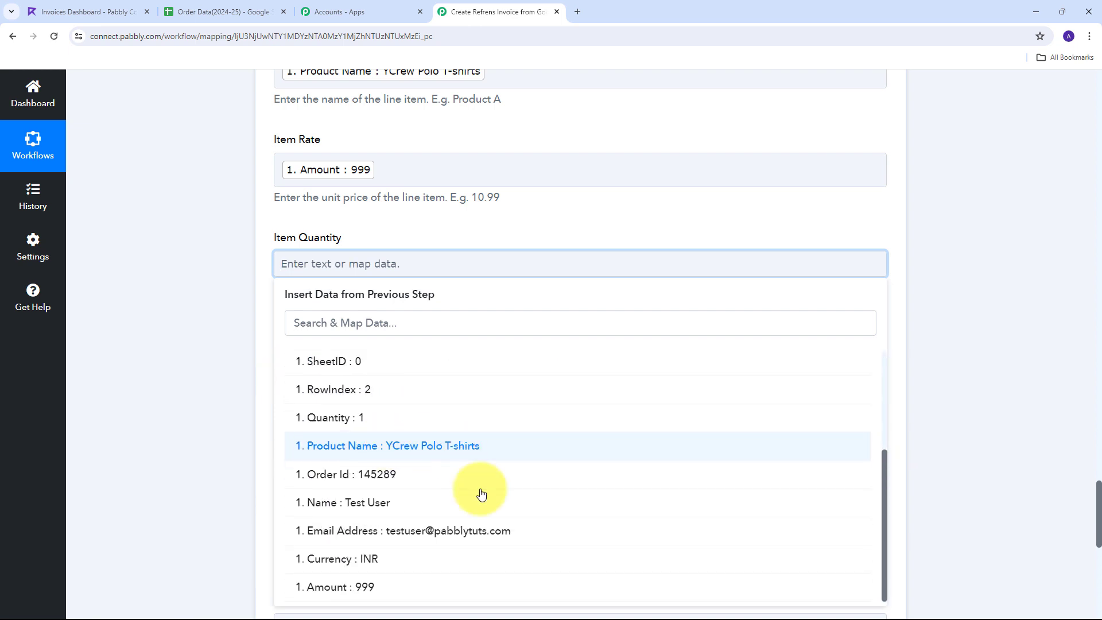
{"action": "left_click", "coordinate": [369, 421]}
{"action": "left_click", "coordinate": [227, 335]}
{"action": "scroll", "coordinate": [229, 337], "scroll_direction": "up", "scroll_amount": 5}
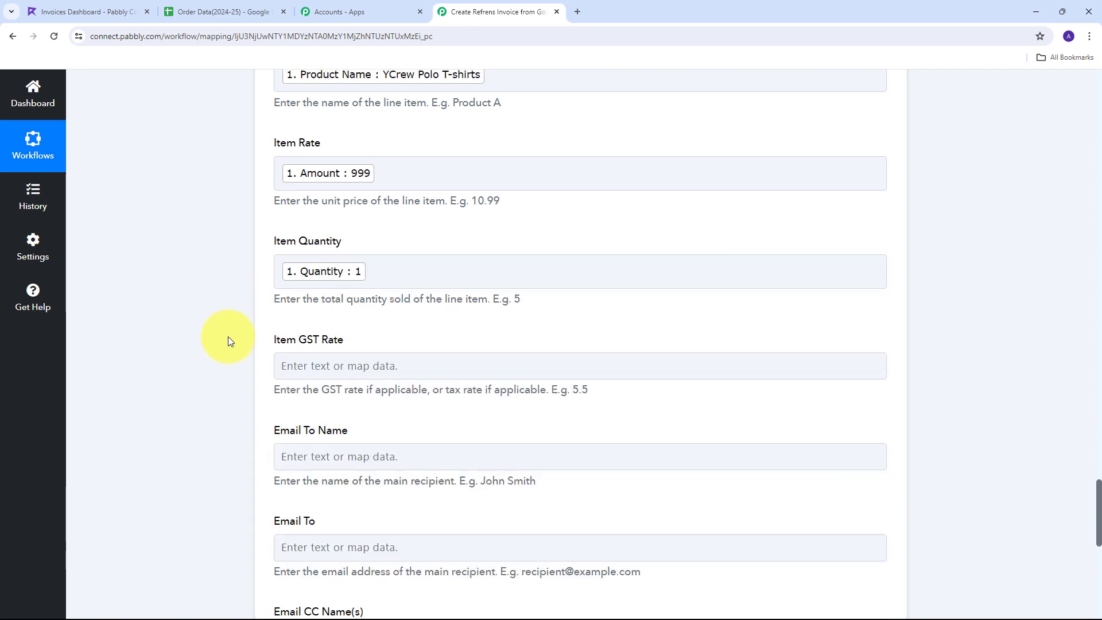
{"action": "scroll", "coordinate": [228, 336], "scroll_direction": "up", "scroll_amount": 12}
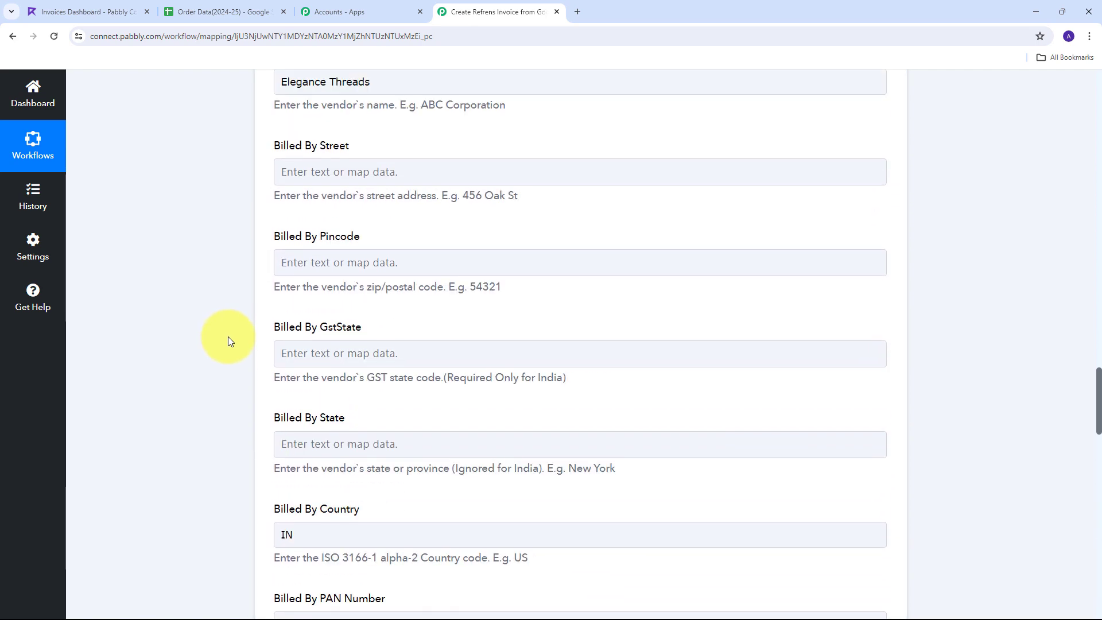
{"action": "scroll", "coordinate": [228, 337], "scroll_direction": "up", "scroll_amount": 10}
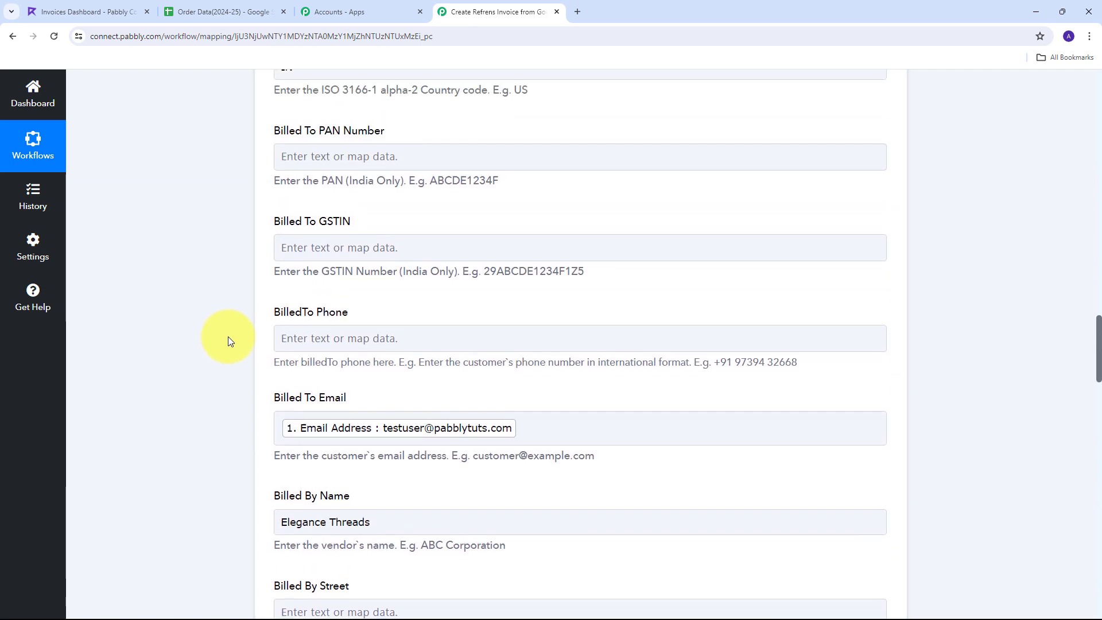
{"action": "scroll", "coordinate": [229, 336], "scroll_direction": "down", "scroll_amount": 17}
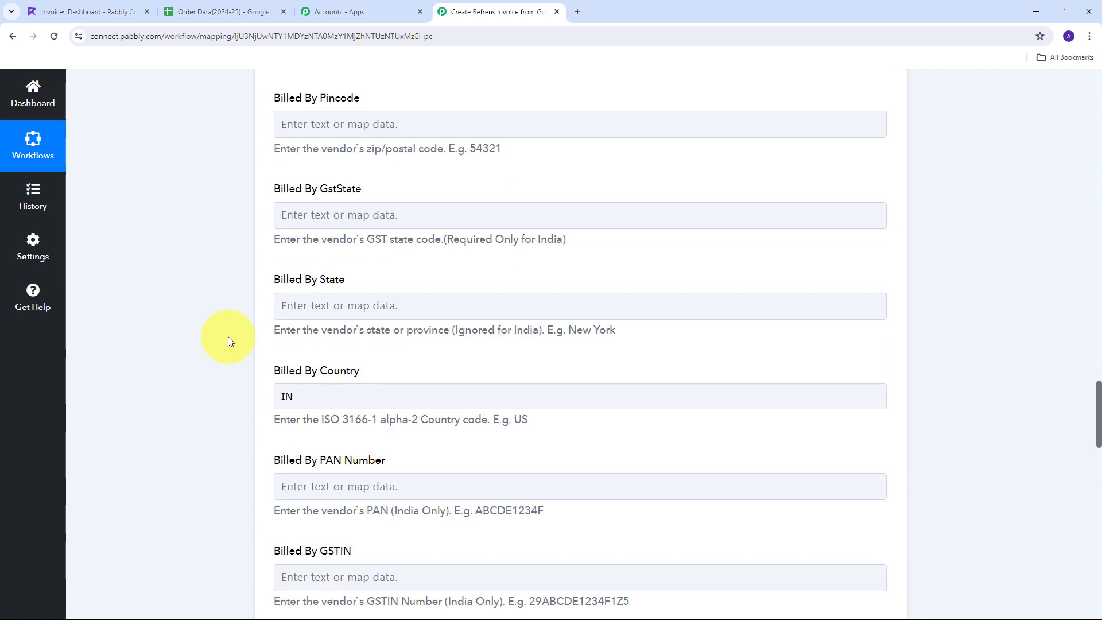
{"action": "scroll", "coordinate": [229, 336], "scroll_direction": "down", "scroll_amount": 5}
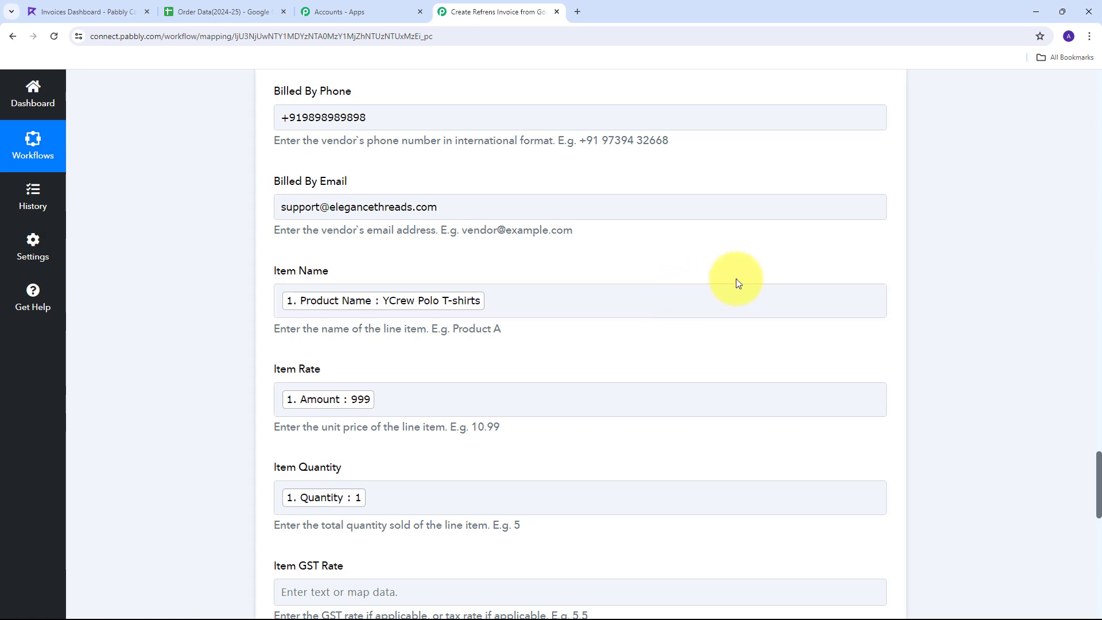
{"action": "scroll", "coordinate": [687, 223], "scroll_direction": "down", "scroll_amount": 12}
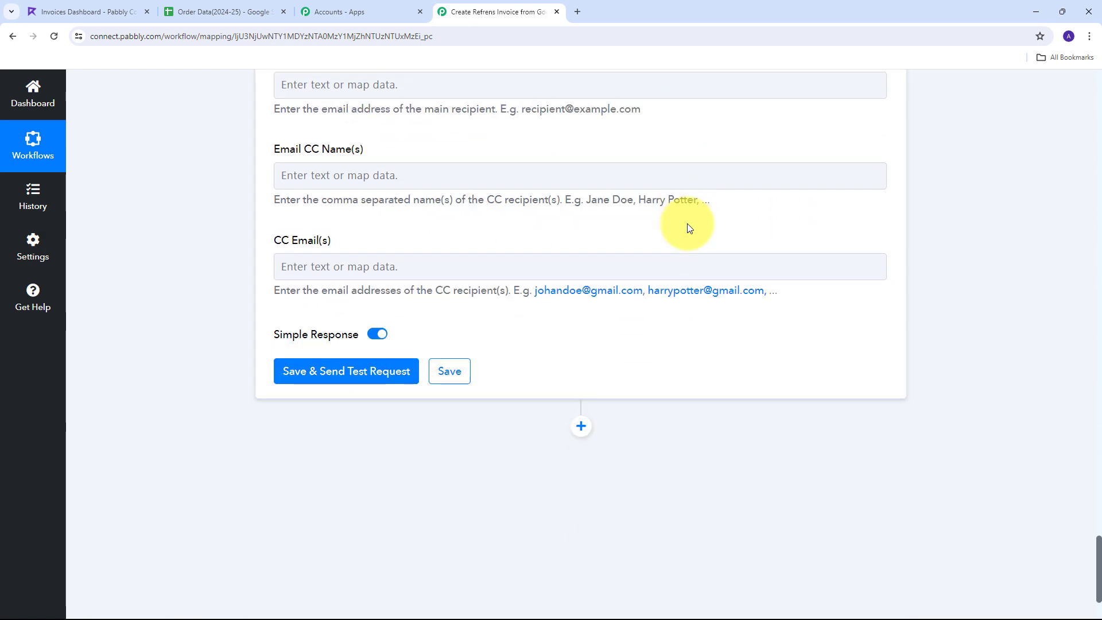
{"action": "scroll", "coordinate": [224, 388], "scroll_direction": "down", "scroll_amount": 2}
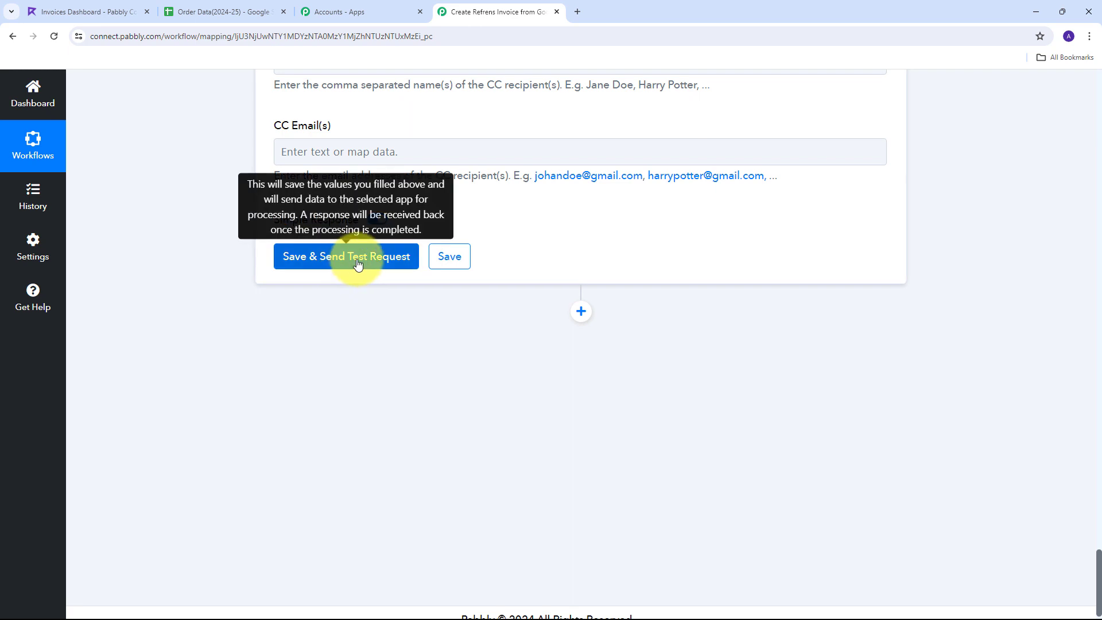
Save and send a test request creating an UNPAID New Sale invoice in INR, then view Refrens
{"action": "left_click", "coordinate": [358, 261]}
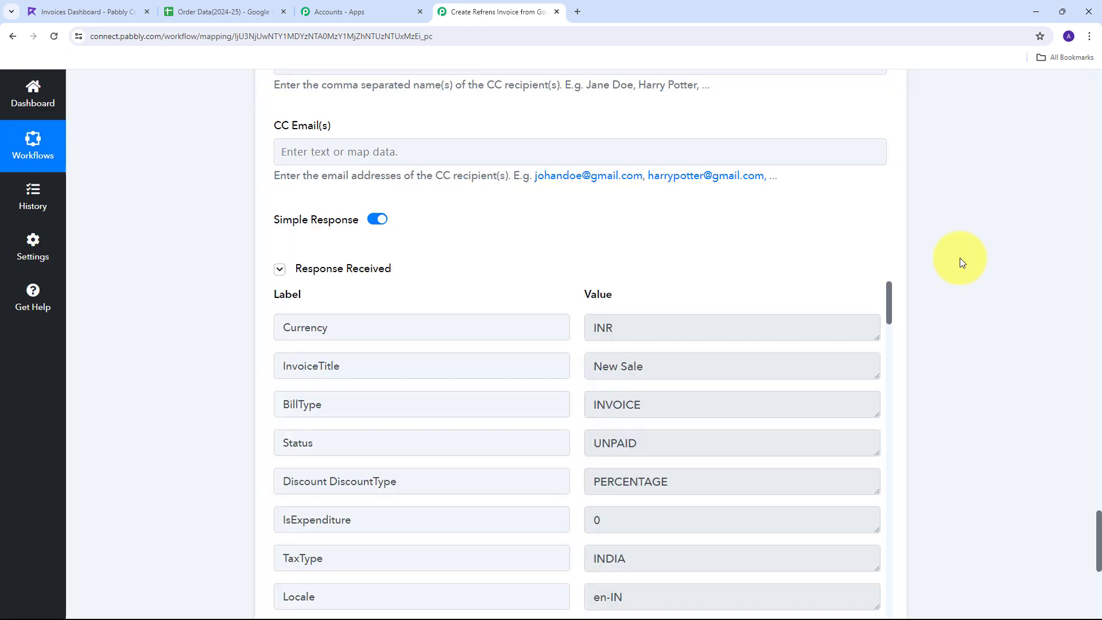
{"action": "scroll", "coordinate": [964, 261], "scroll_direction": "down", "scroll_amount": 1}
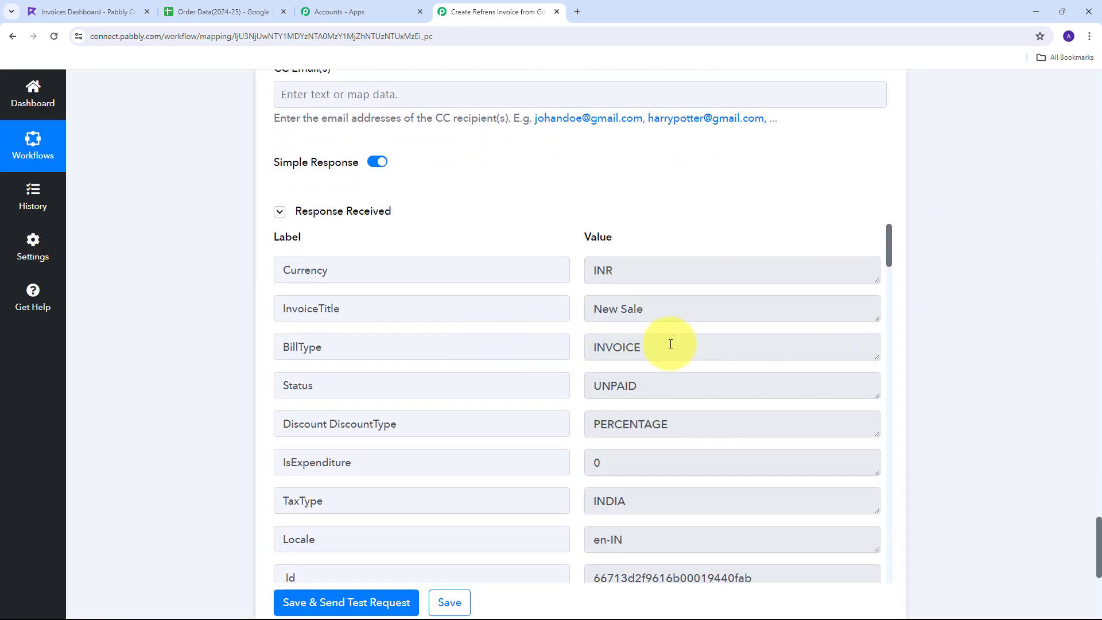
{"action": "scroll", "coordinate": [554, 299], "scroll_direction": "down", "scroll_amount": 1}
{"action": "scroll", "coordinate": [554, 298], "scroll_direction": "up", "scroll_amount": 1}
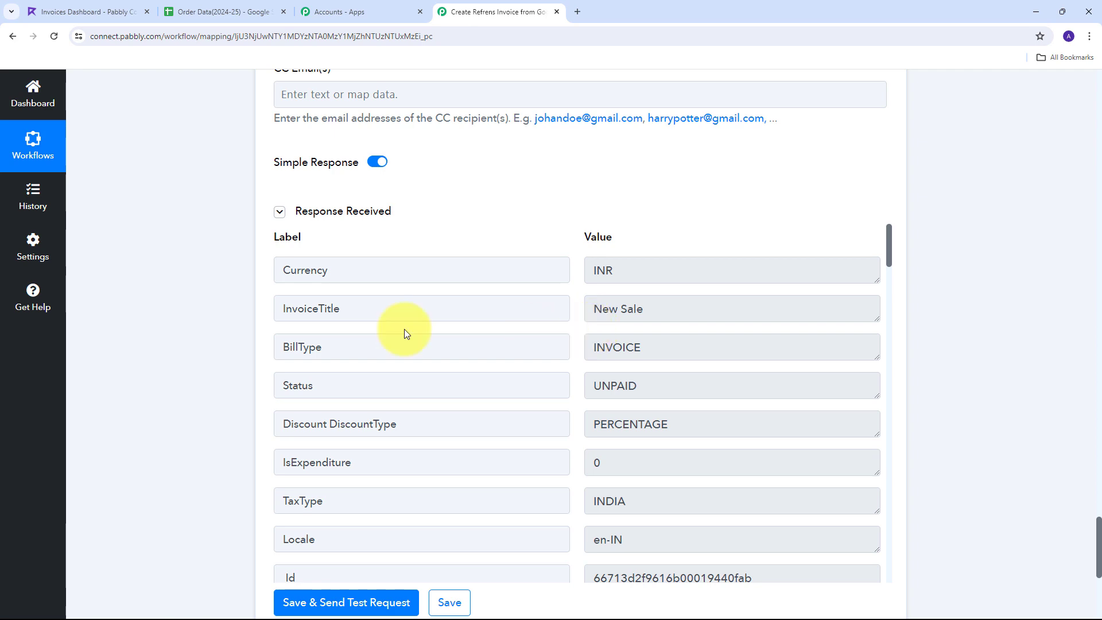
{"action": "left_click", "coordinate": [95, 7]}
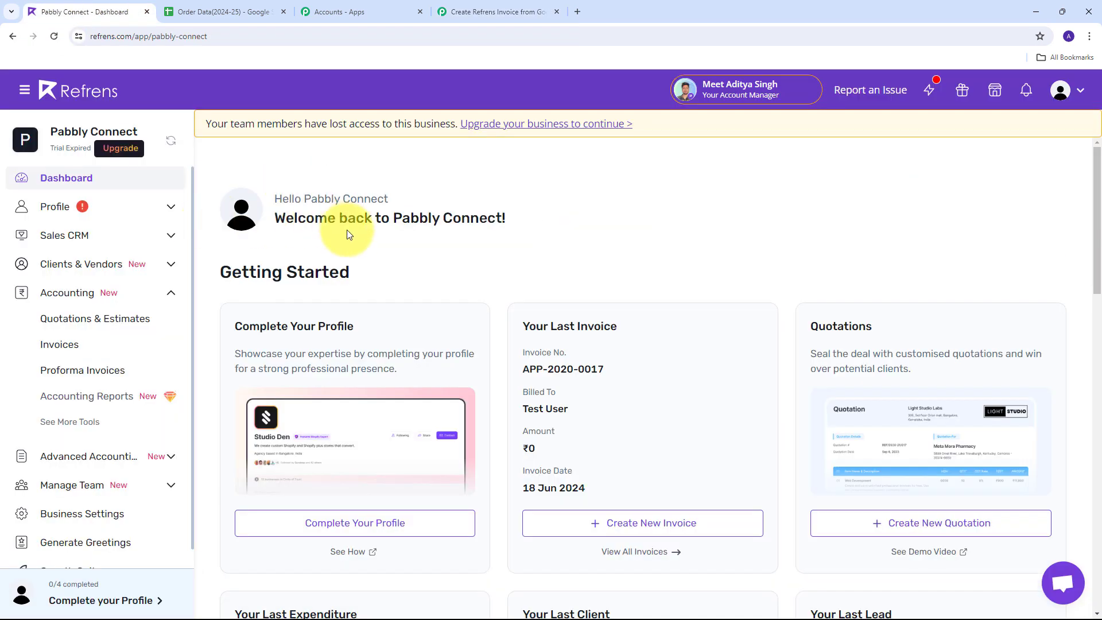
Open the newest Refrens invoice, APP-2020-0017 for ₹999 dated Jun 18, 2024
{"action": "left_click", "coordinate": [67, 345]}
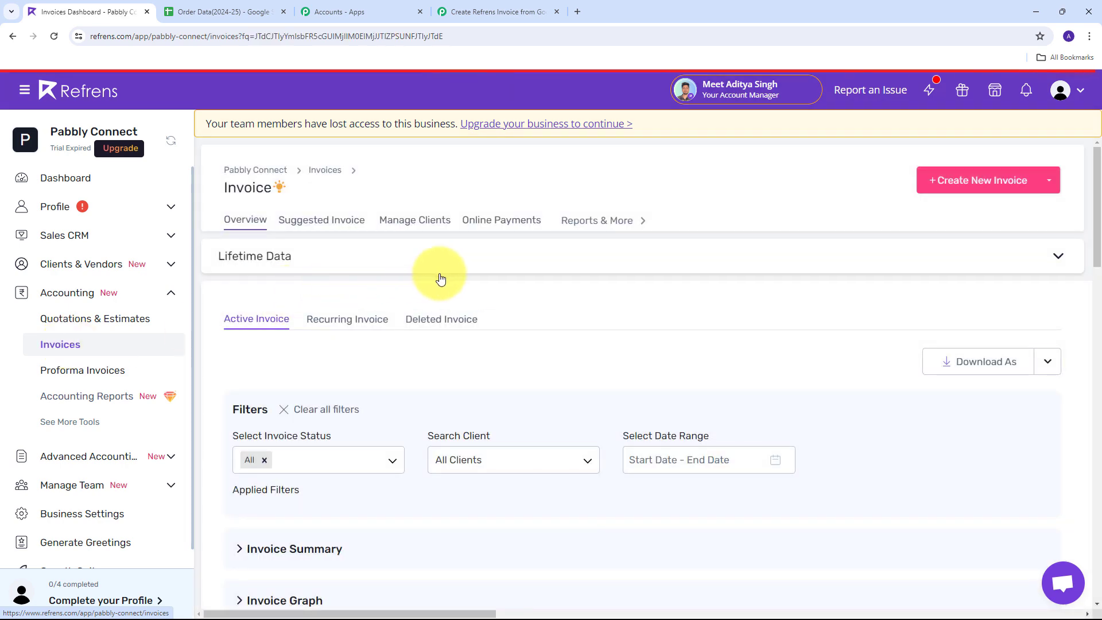
{"action": "scroll", "coordinate": [583, 264], "scroll_direction": "down", "scroll_amount": 4}
{"action": "scroll", "coordinate": [560, 240], "scroll_direction": "down", "scroll_amount": 3}
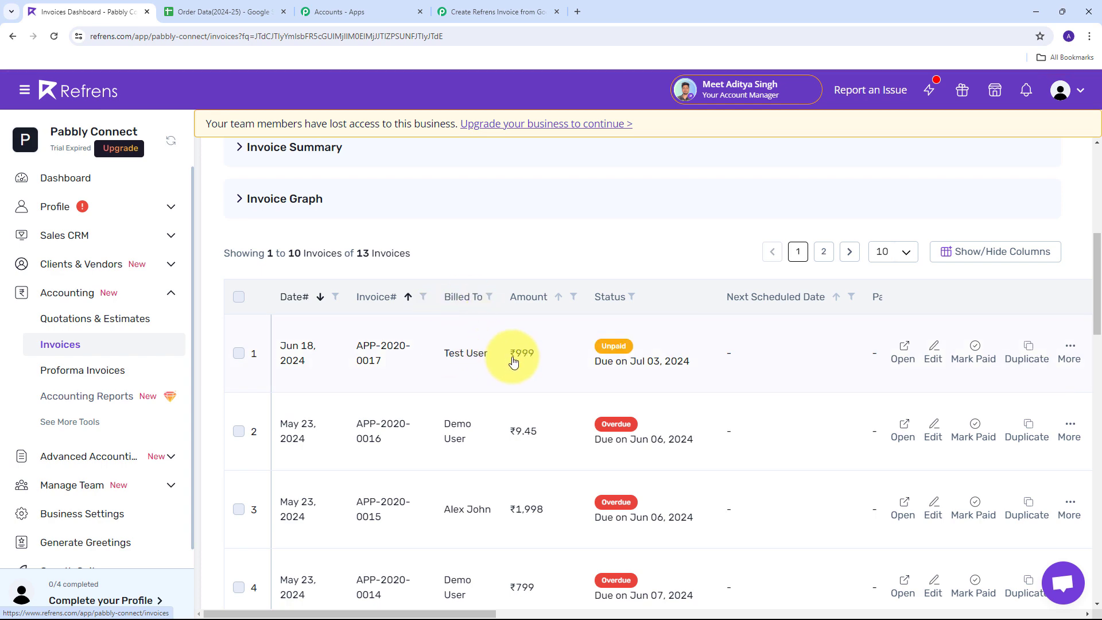
{"action": "left_click", "coordinate": [472, 358]}
{"action": "scroll", "coordinate": [542, 214], "scroll_direction": "up", "scroll_amount": 3}
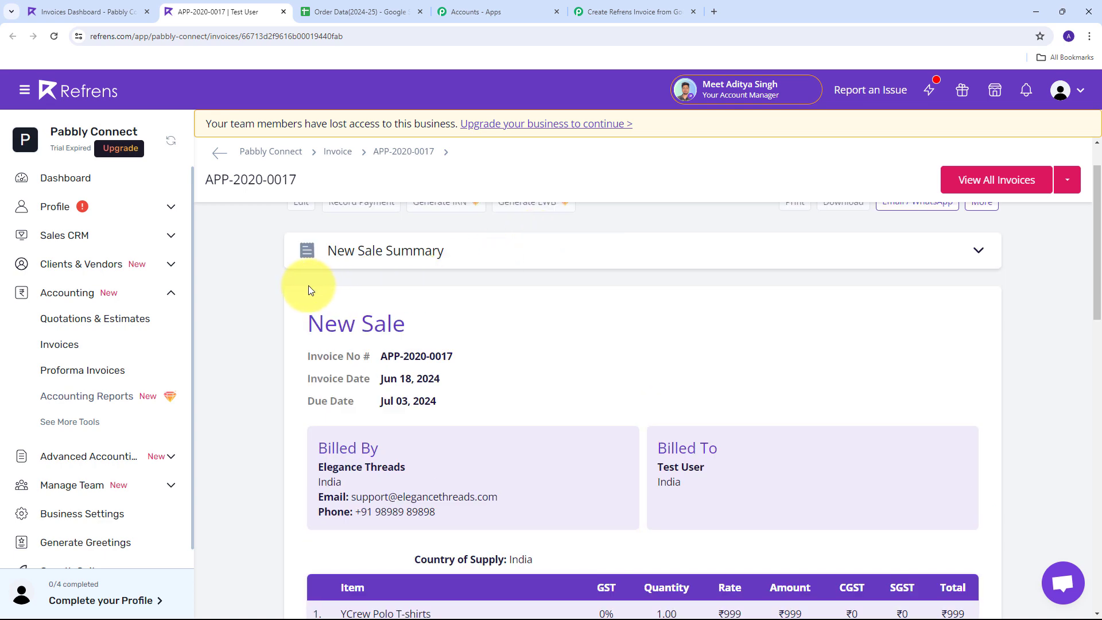
{"action": "scroll", "coordinate": [655, 294], "scroll_direction": "down", "scroll_amount": 2}
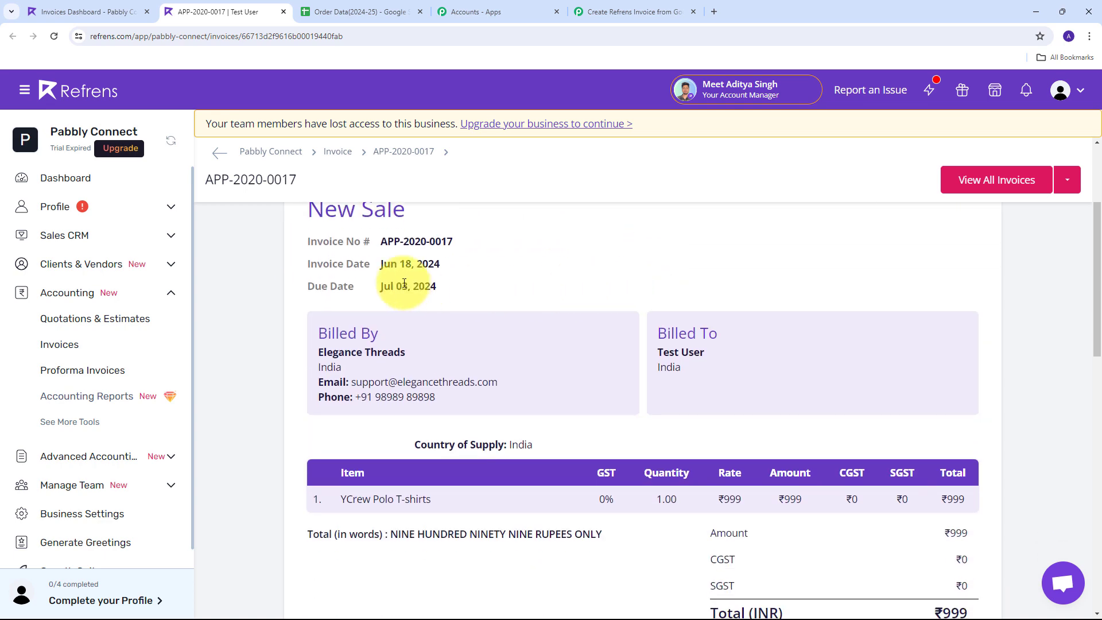
{"action": "scroll", "coordinate": [480, 272], "scroll_direction": "up", "scroll_amount": 1}
{"action": "scroll", "coordinate": [432, 367], "scroll_direction": "down", "scroll_amount": 1}
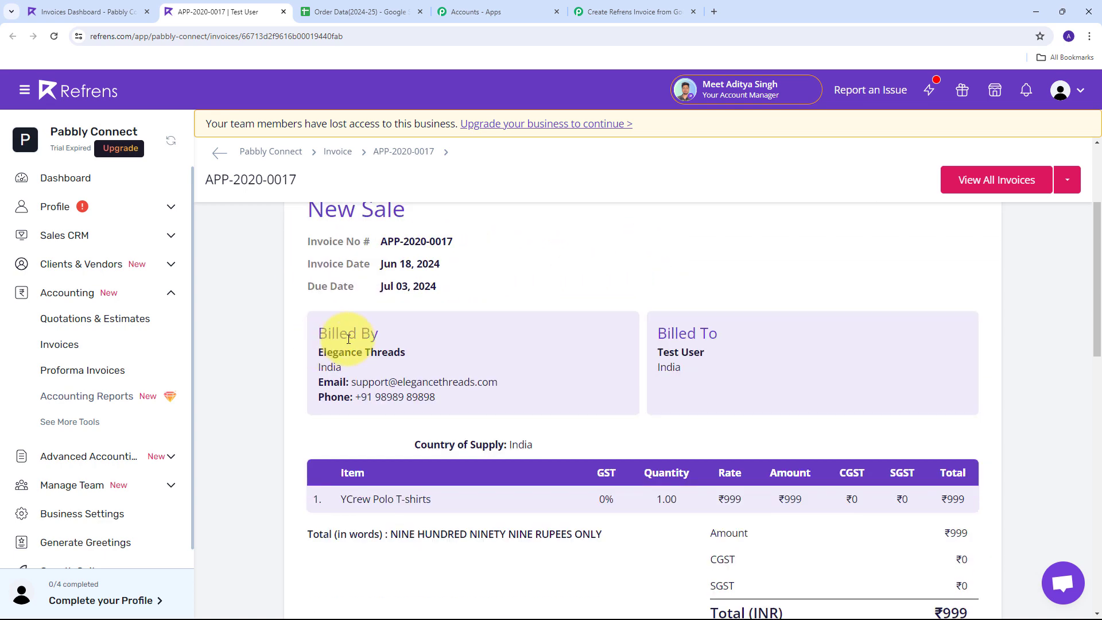
{"action": "left_click_drag", "start_coordinate": [314, 349], "coordinate": [465, 367]}
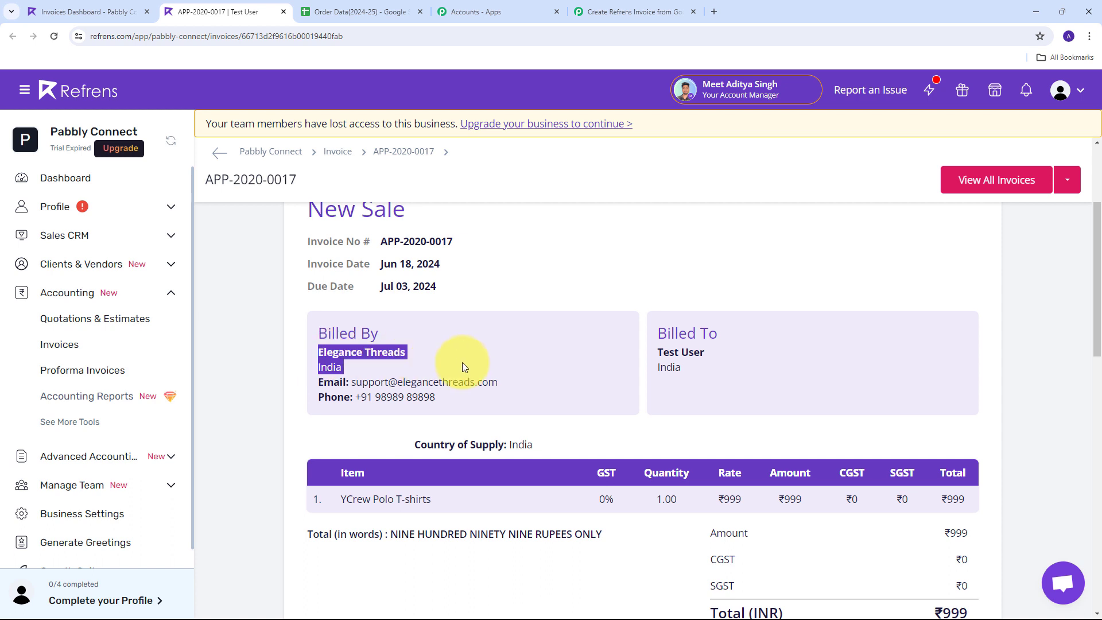
{"action": "left_click", "coordinate": [338, 365]}
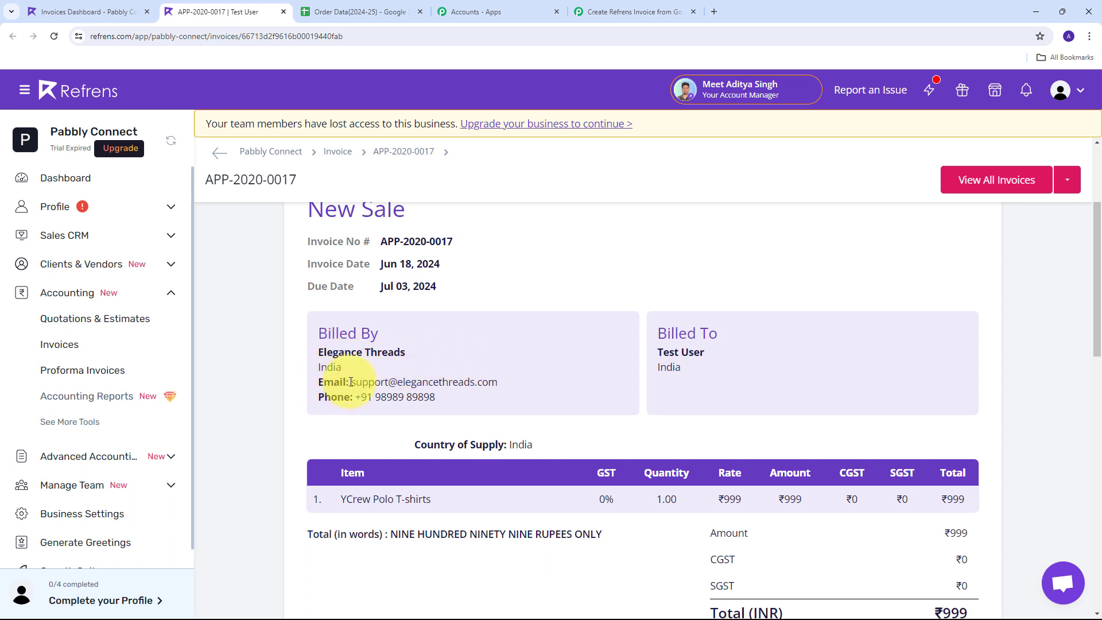
{"action": "left_click_drag", "start_coordinate": [350, 381], "coordinate": [499, 382]}
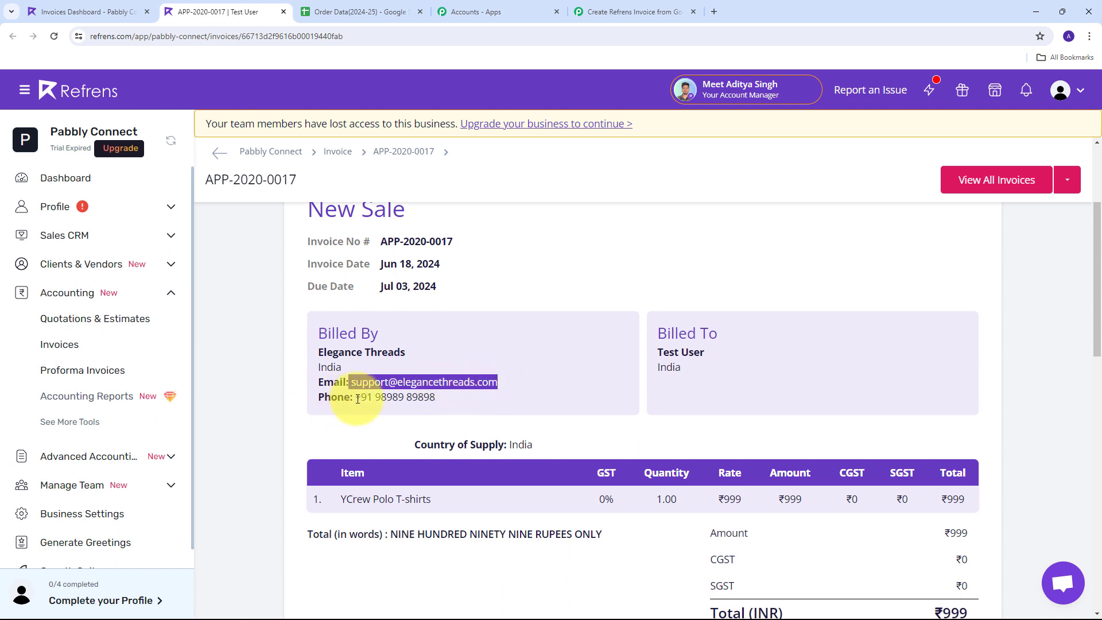
{"action": "left_click_drag", "start_coordinate": [355, 397], "coordinate": [435, 398]}
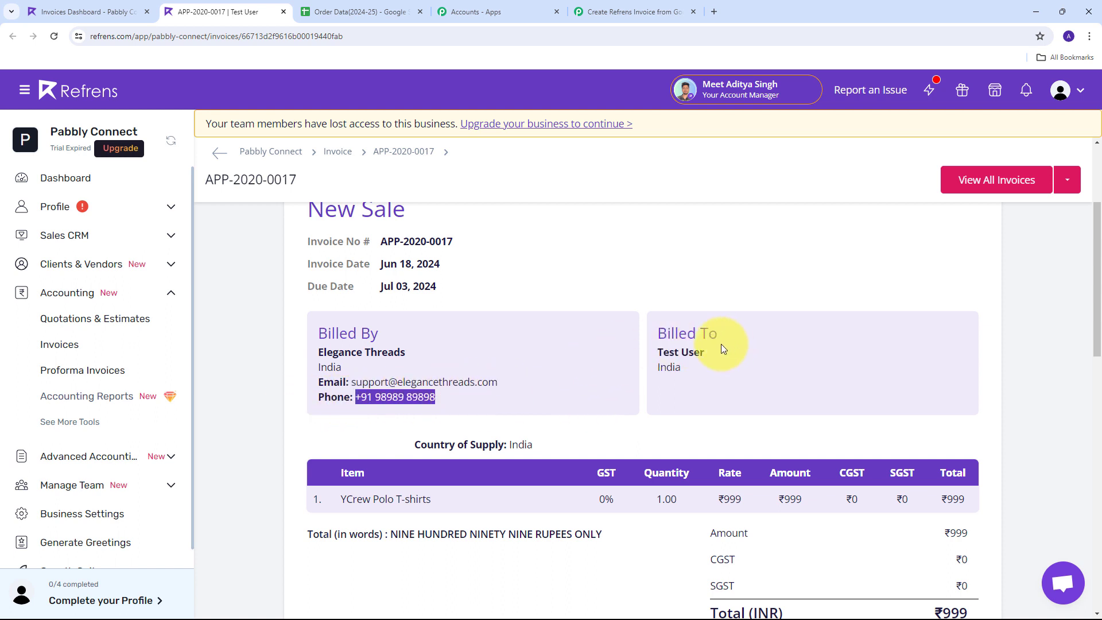
{"action": "left_click_drag", "start_coordinate": [656, 354], "coordinate": [722, 366]}
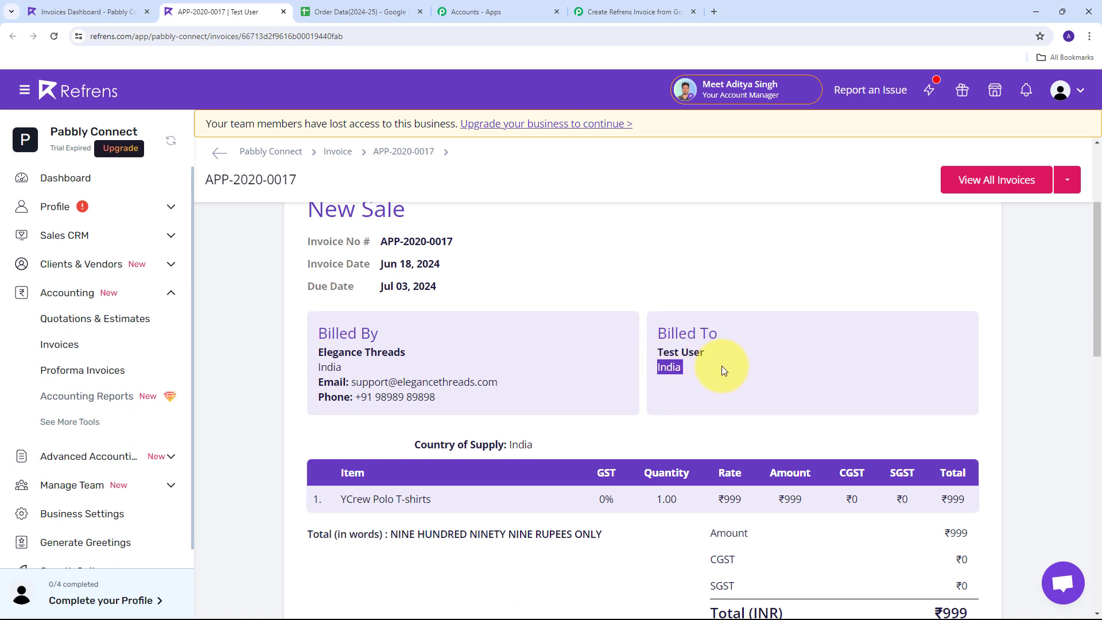
{"action": "scroll", "coordinate": [627, 276], "scroll_direction": "down", "scroll_amount": 2}
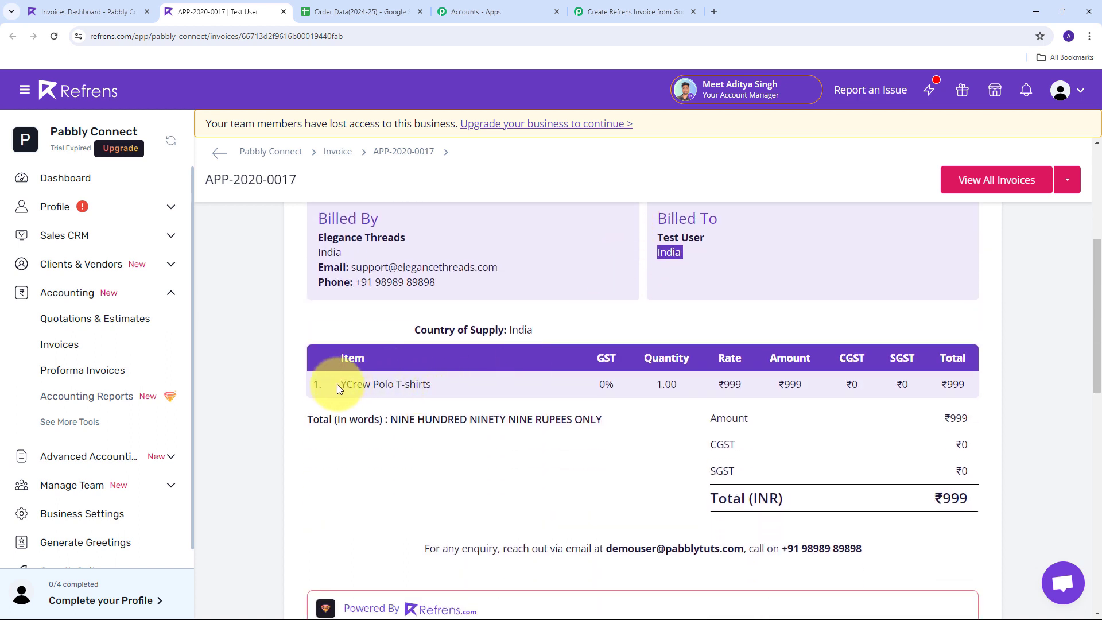
{"action": "left_click_drag", "start_coordinate": [339, 384], "coordinate": [460, 386]}
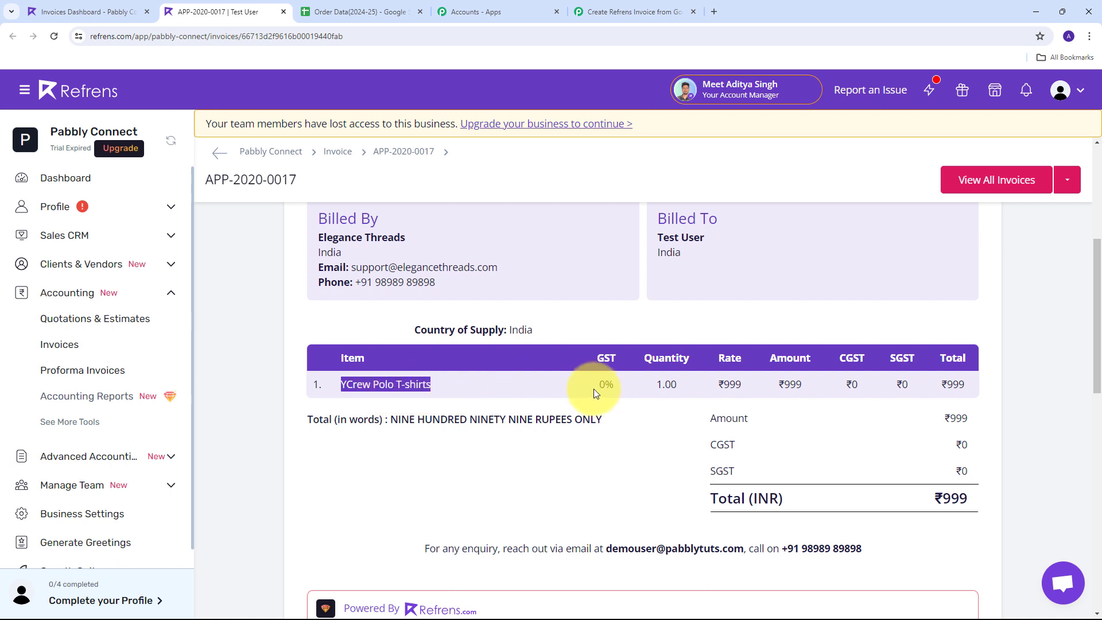
{"action": "left_click_drag", "start_coordinate": [651, 384], "coordinate": [787, 356]}
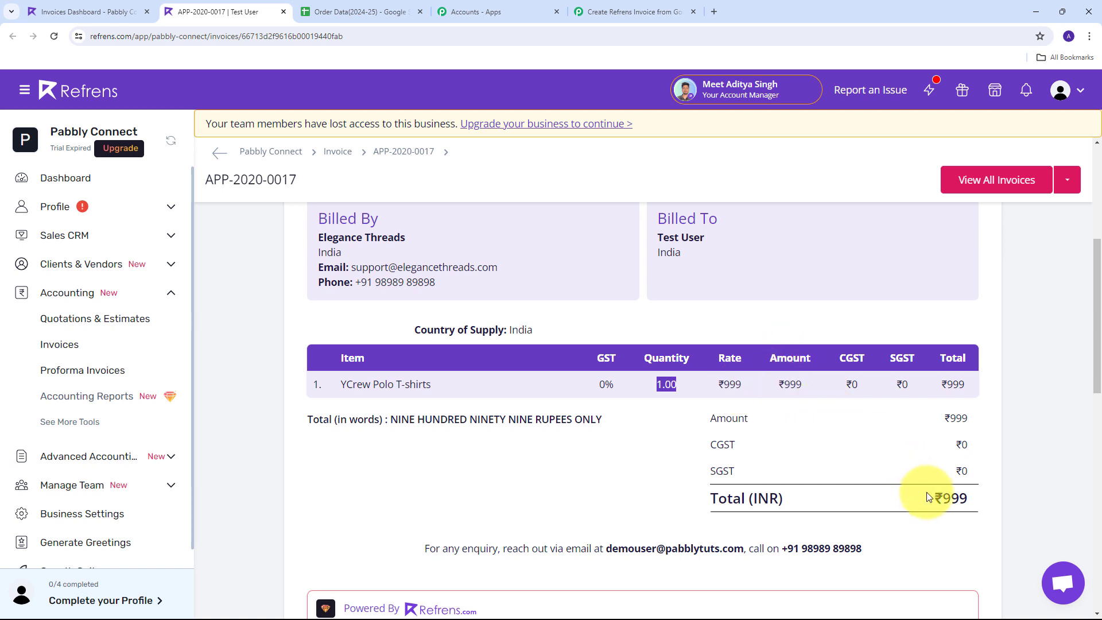
{"action": "left_click_drag", "start_coordinate": [926, 492], "coordinate": [997, 499]}
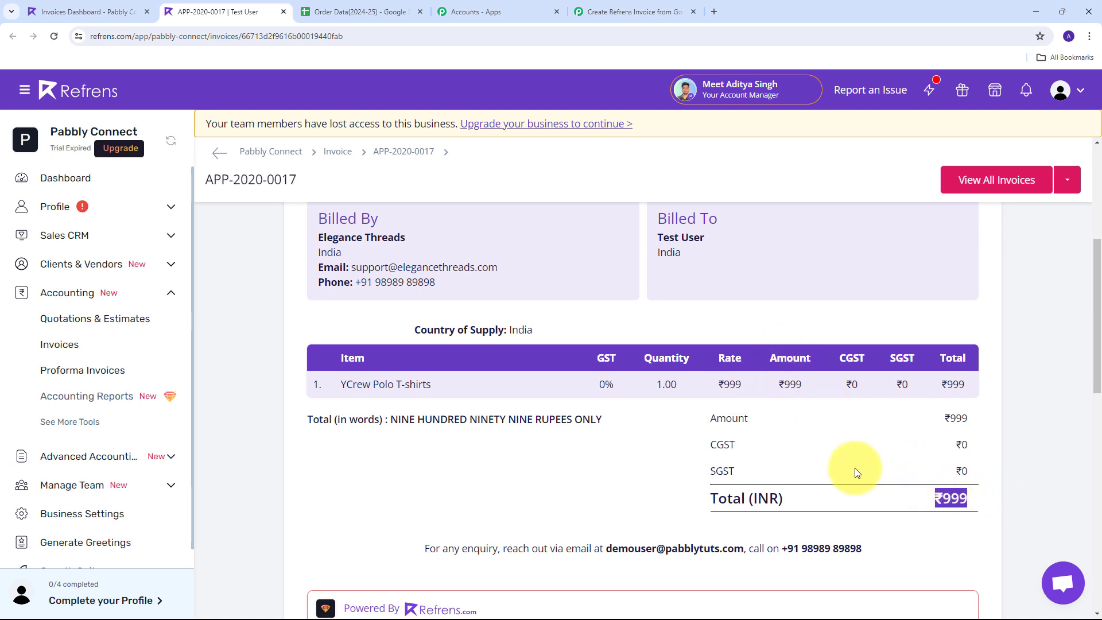
{"action": "scroll", "coordinate": [494, 463], "scroll_direction": "up", "scroll_amount": 3}
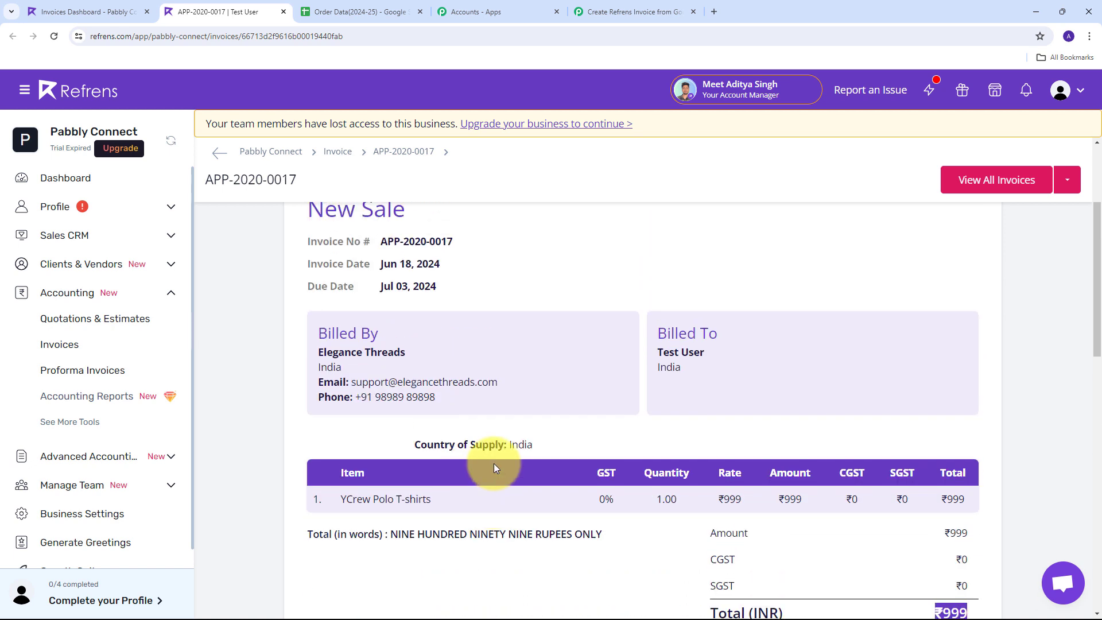
{"action": "scroll", "coordinate": [466, 300], "scroll_direction": "down", "scroll_amount": 1}
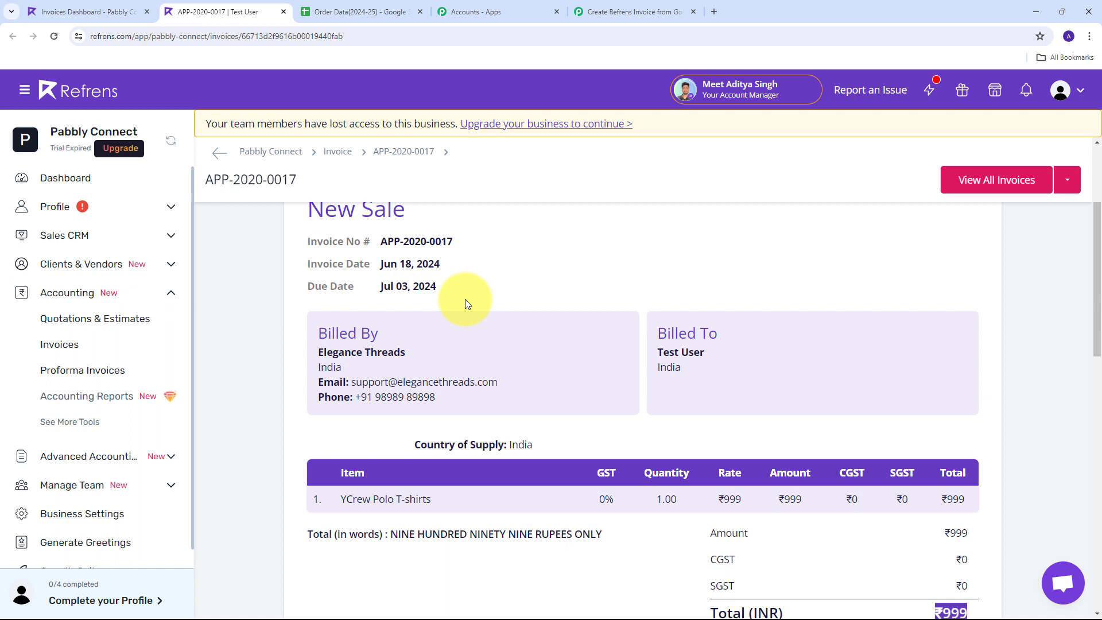
{"action": "scroll", "coordinate": [484, 298], "scroll_direction": "up", "scroll_amount": 1}
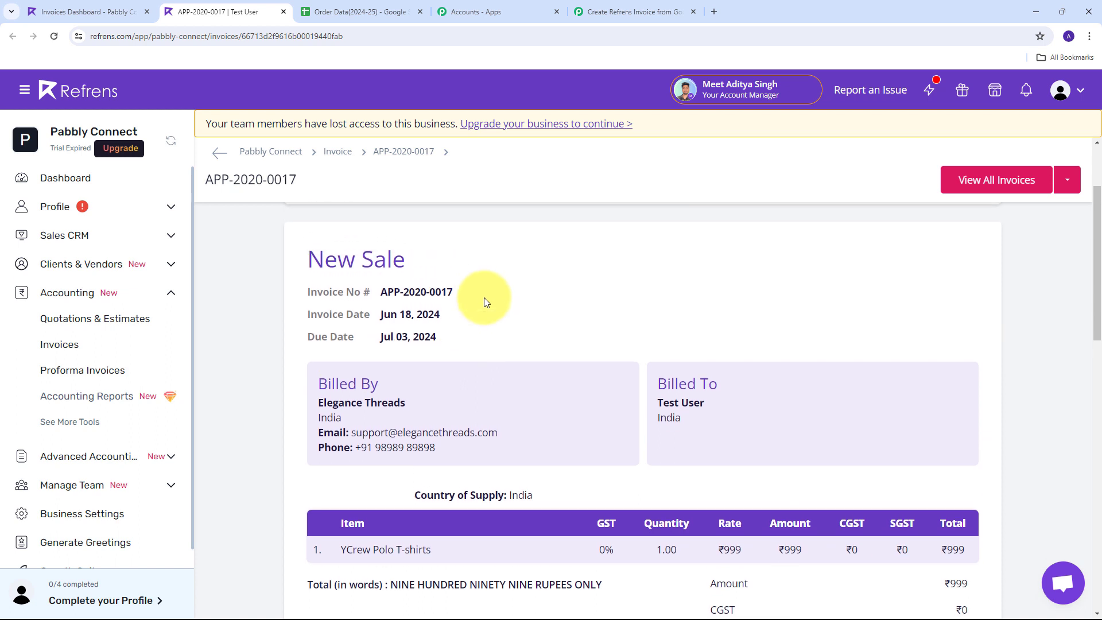
{"action": "scroll", "coordinate": [255, 283], "scroll_direction": "down", "scroll_amount": 1}
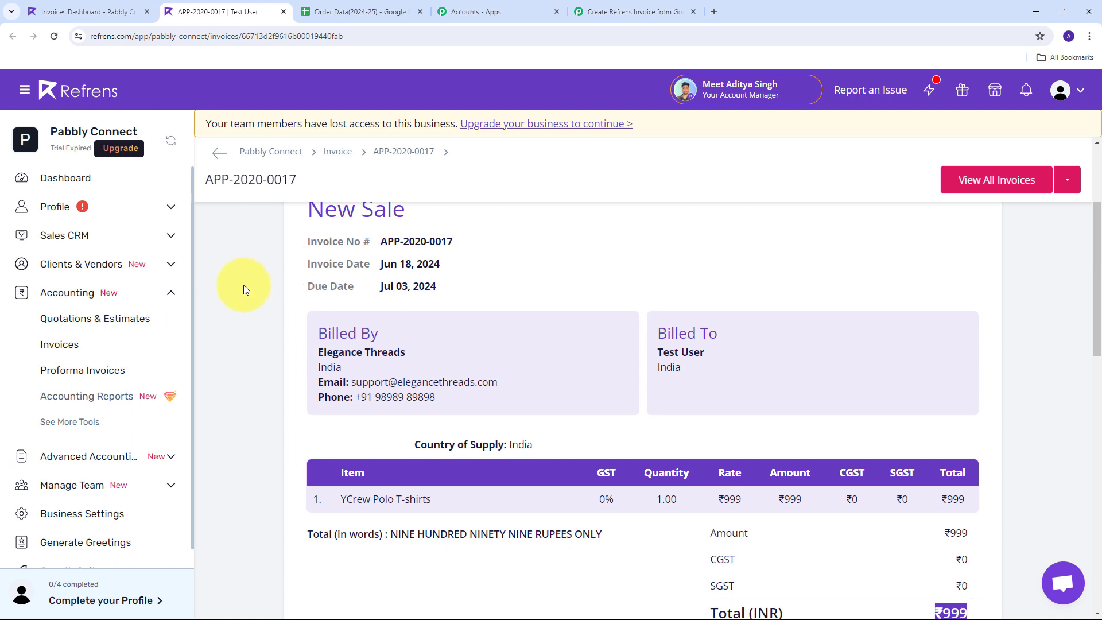
Enter the demo customer's e-mail address and name in the new row
{"action": "left_click", "coordinate": [344, 12]}
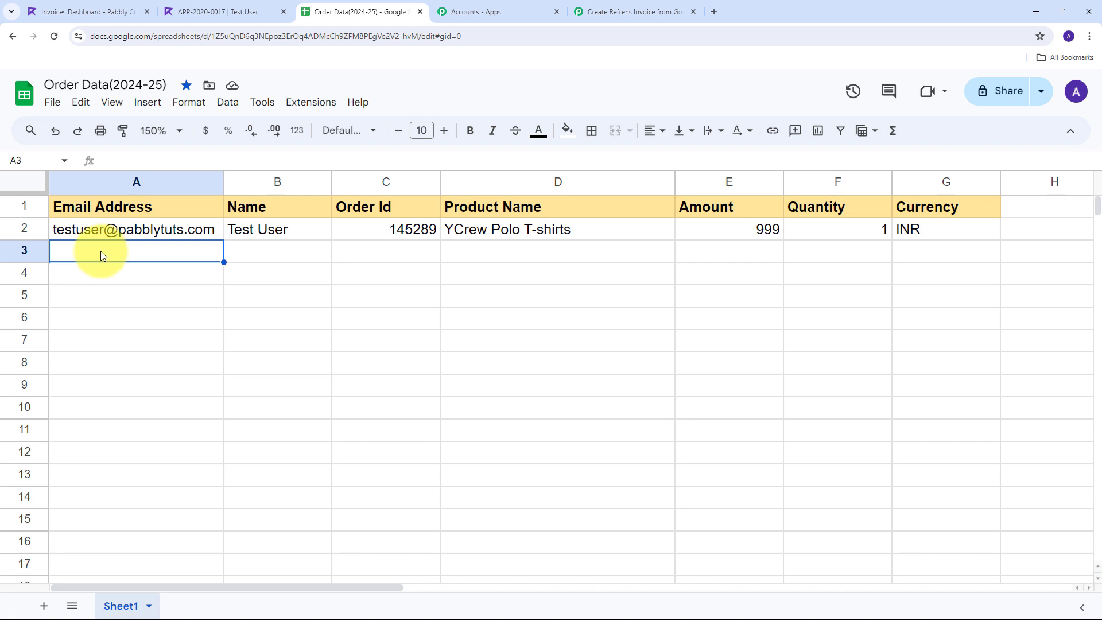
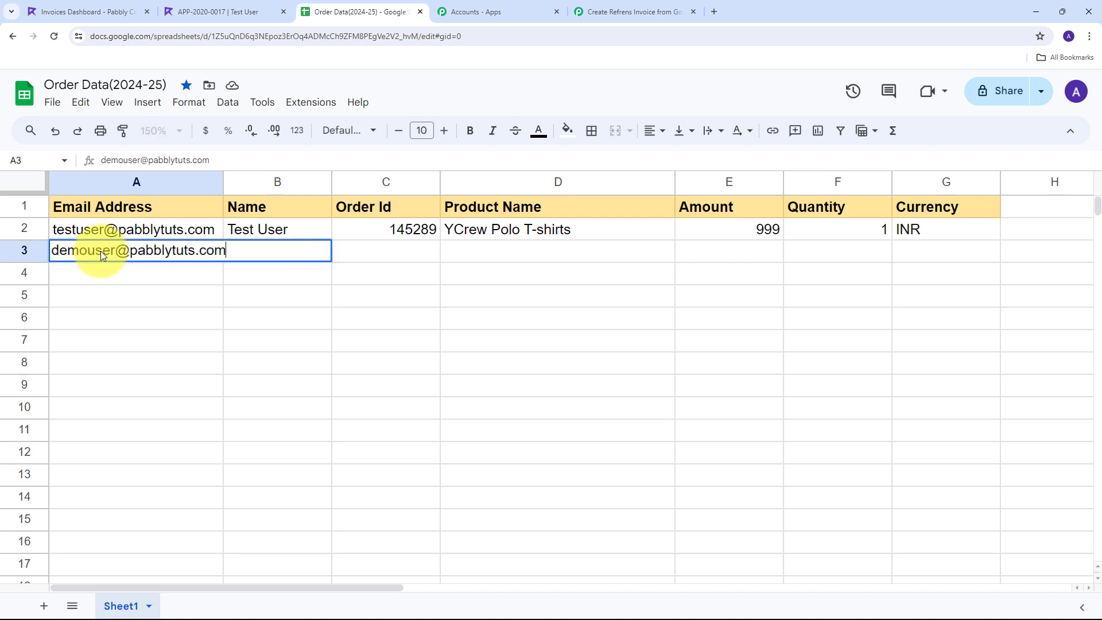
{"action": "key", "text": "Tab"}
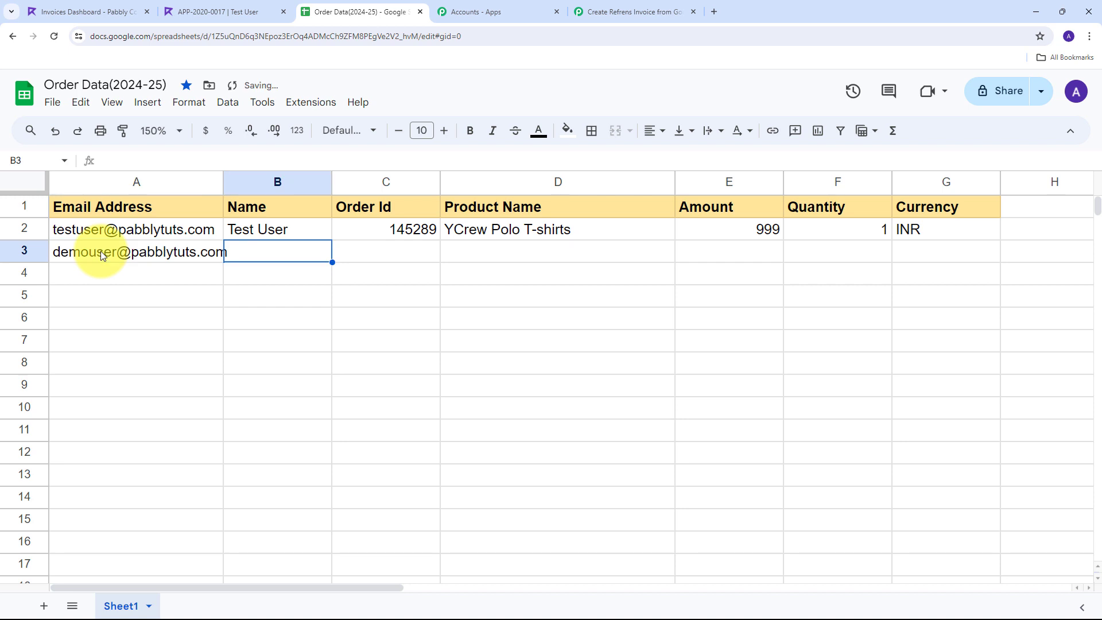
{"action": "type", "text": "Demo "}
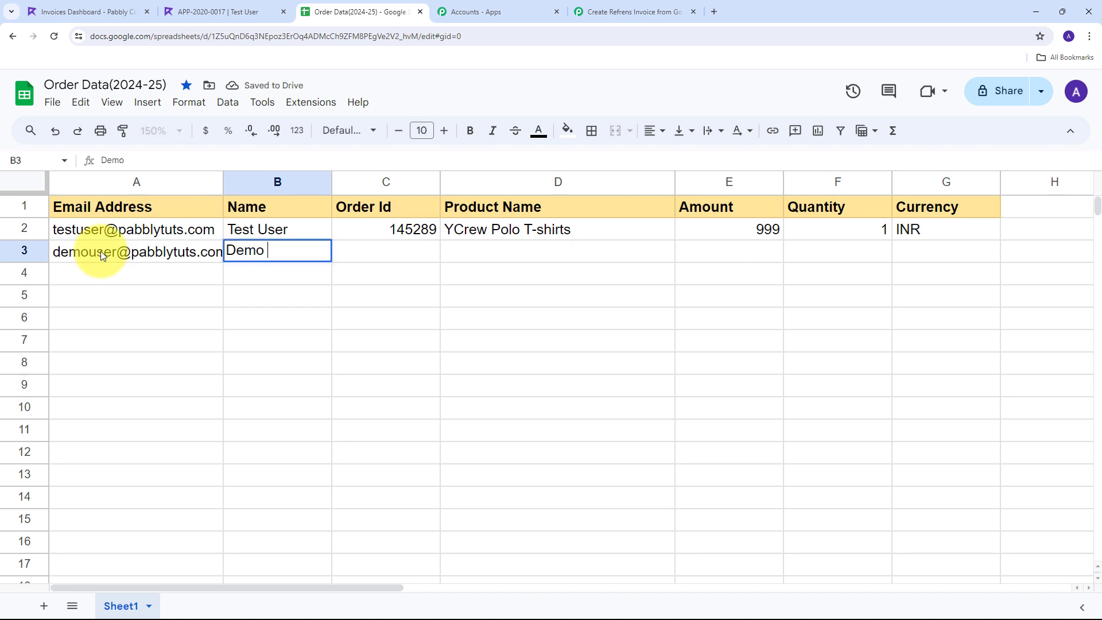
{"action": "type", "text": "User"}
{"action": "key", "text": "Tab"}
Fill in order 145290, Round neck T-shirt, amount 500, quantity 2, INR, and select row 3
{"action": "type", "text": "145290"}
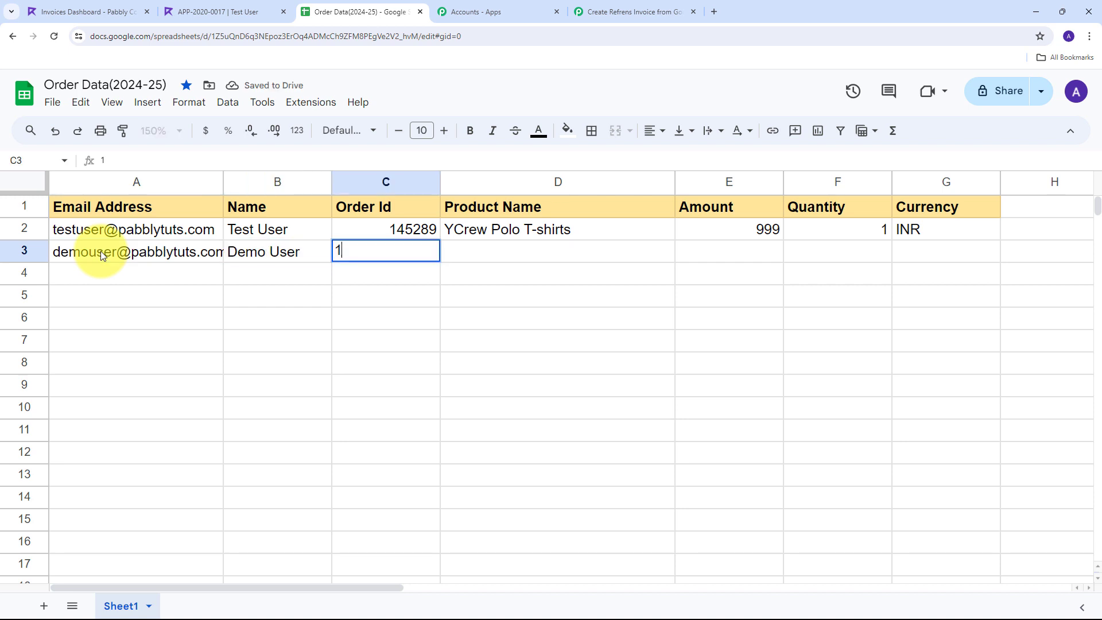
{"action": "key", "text": "Tab"}
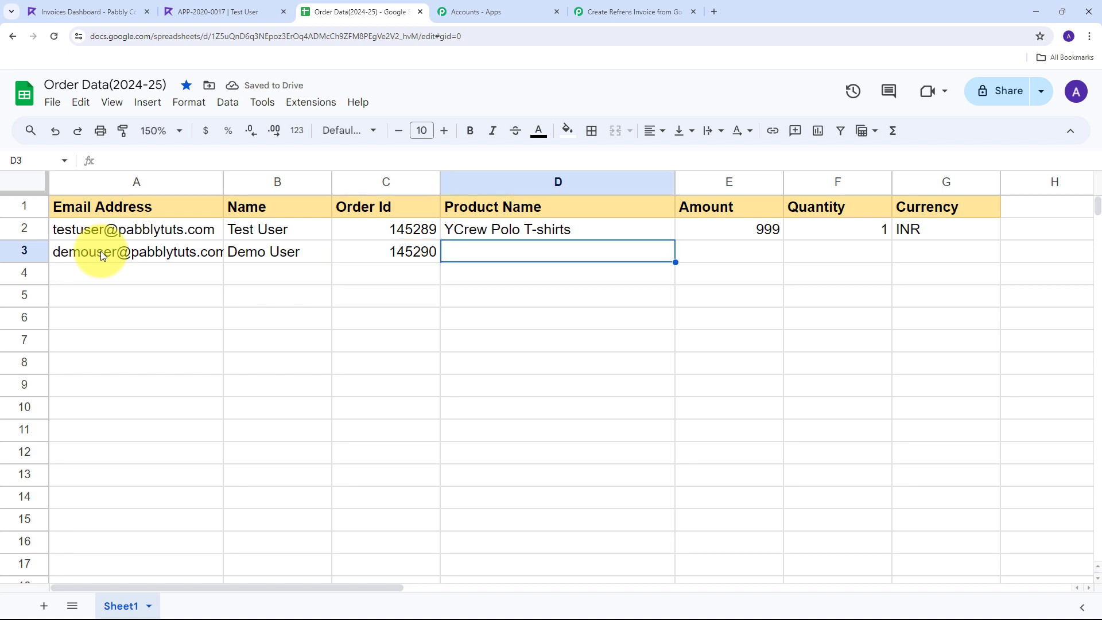
{"action": "type", "text": "Round neck T-shirt"}
{"action": "key", "text": "Tab"}
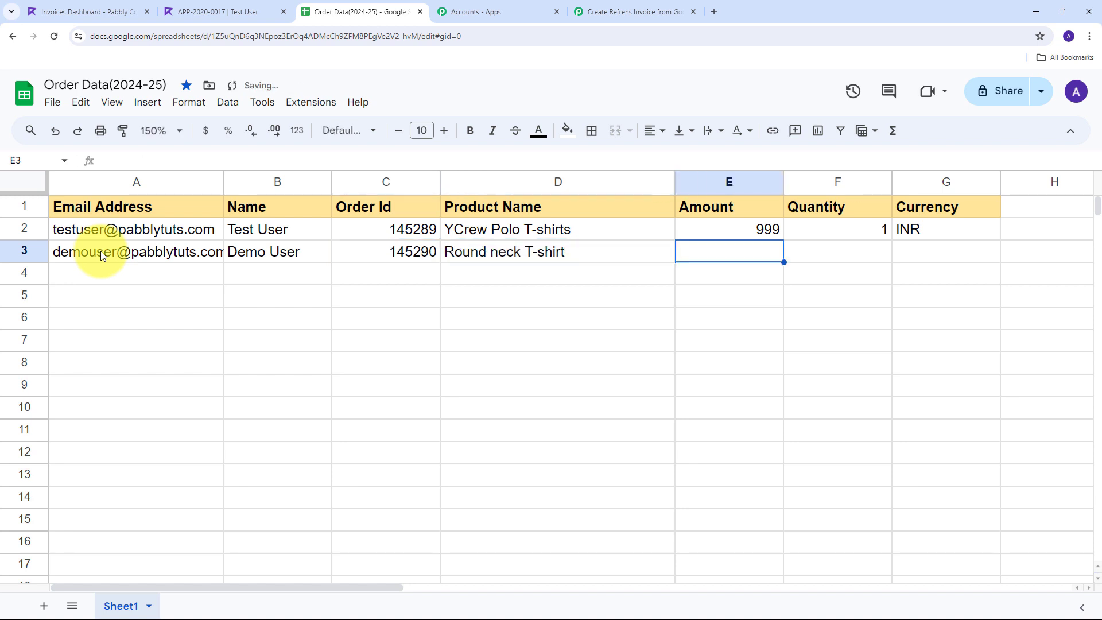
{"action": "type", "text": "500"}
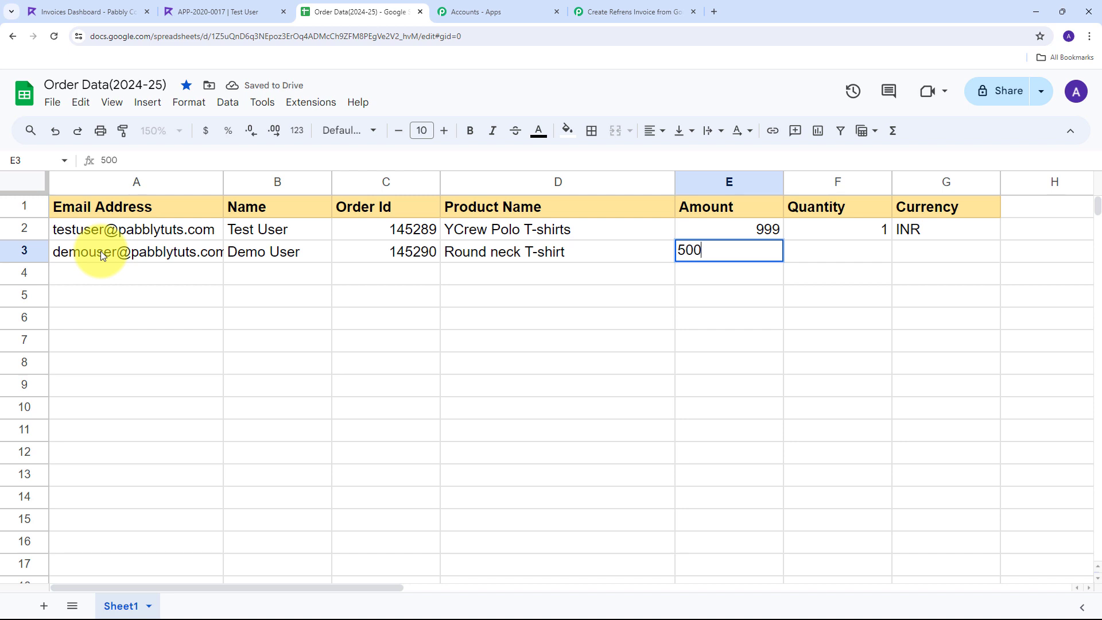
{"action": "key", "text": "Tab"}
{"action": "type", "text": "2"}
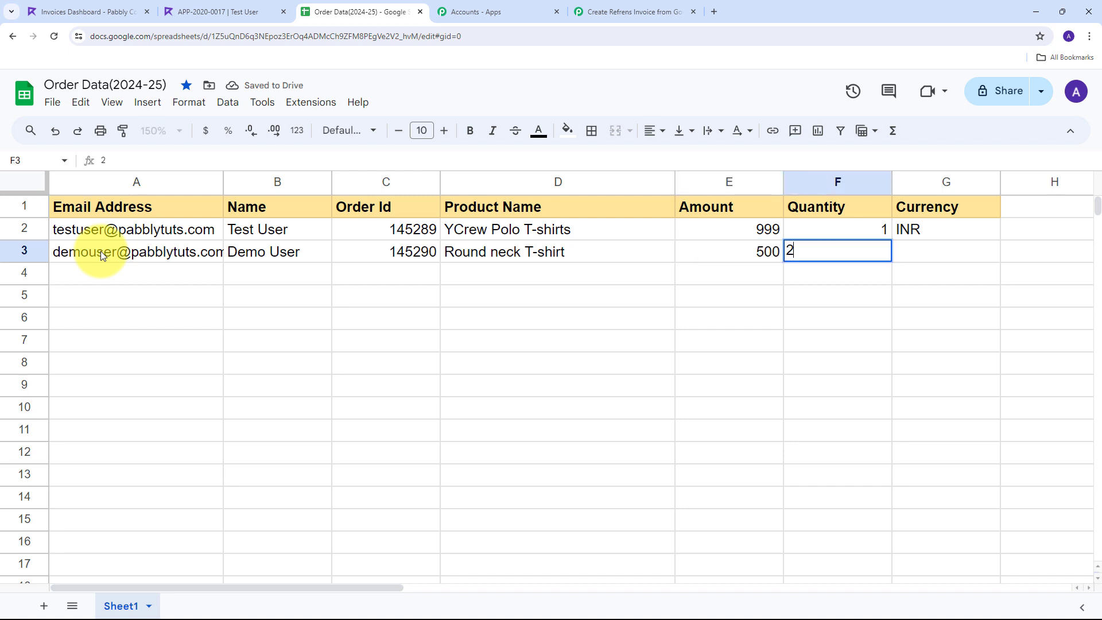
{"action": "key", "text": "Tab"}
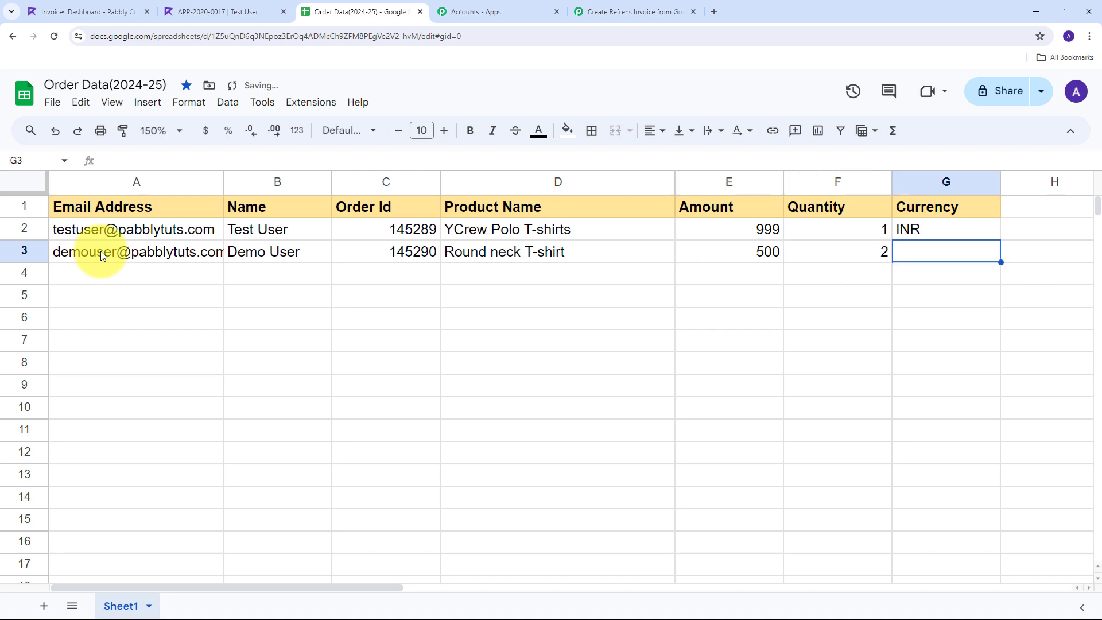
{"action": "type", "text": "INR"}
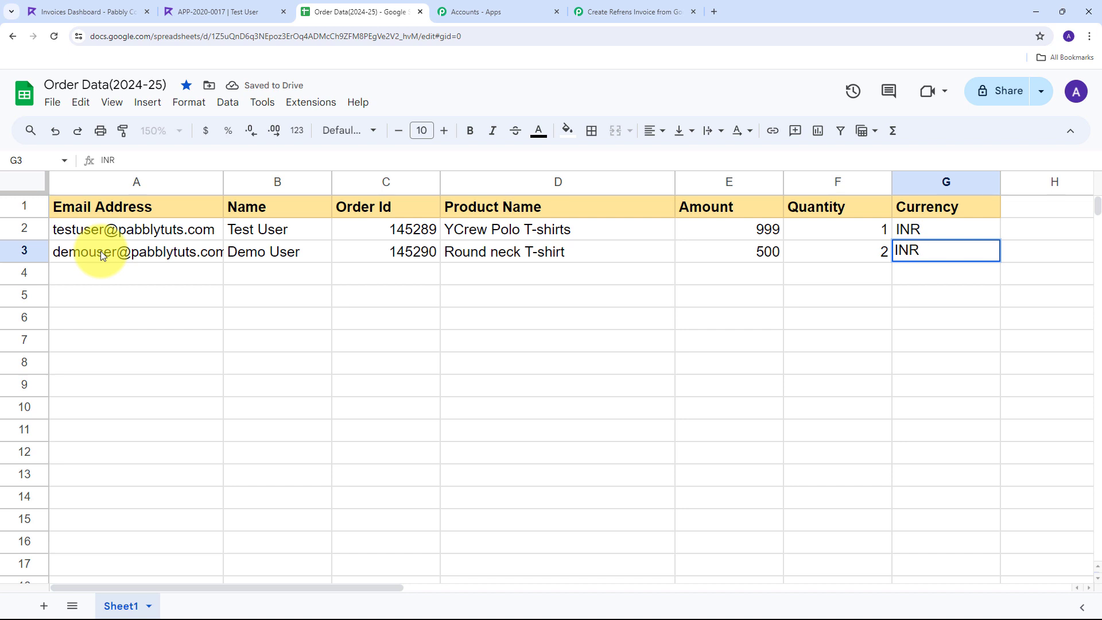
{"action": "key", "text": "Return"}
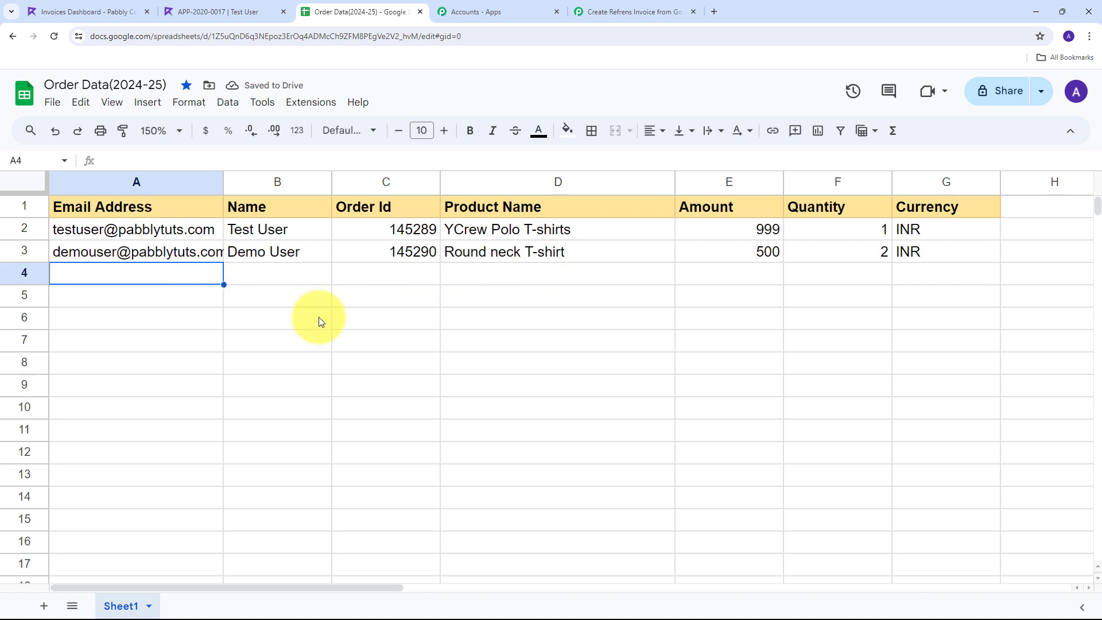
{"action": "left_click", "coordinate": [16, 253]}
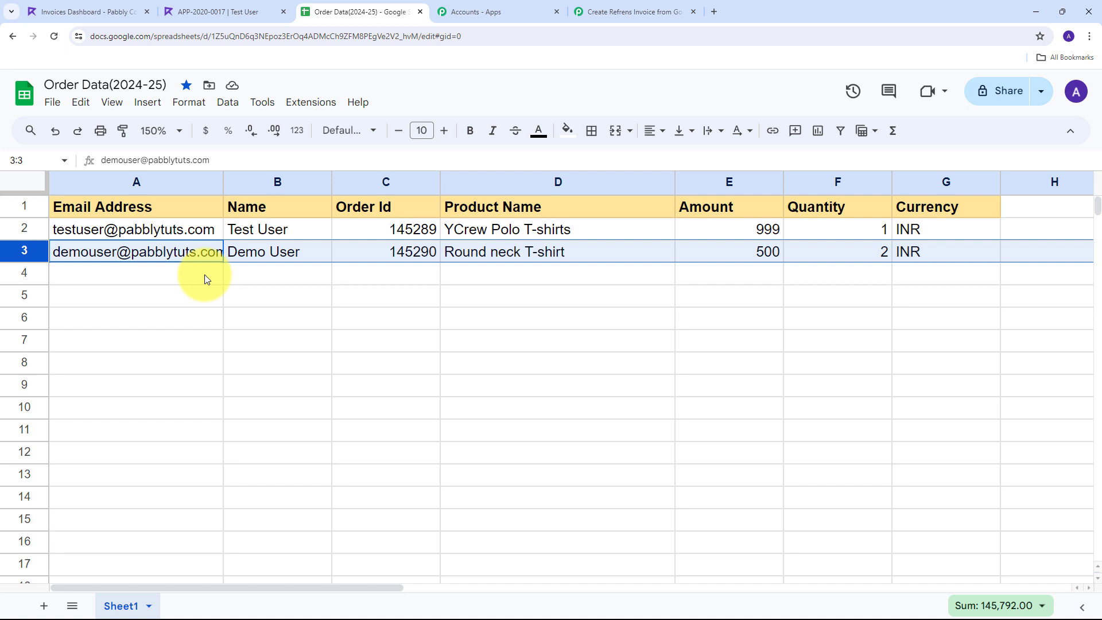
Reload the Refrens invoices list and open the new invoice APP-2020-0018
{"action": "left_click", "coordinate": [68, 10]}
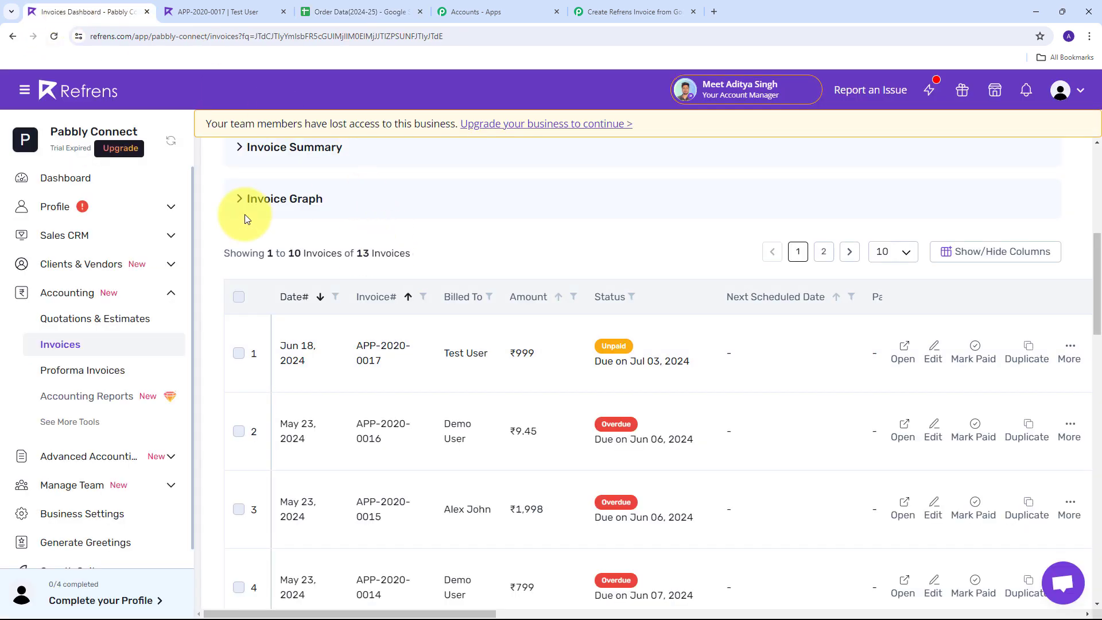
{"action": "left_click", "coordinate": [54, 37]}
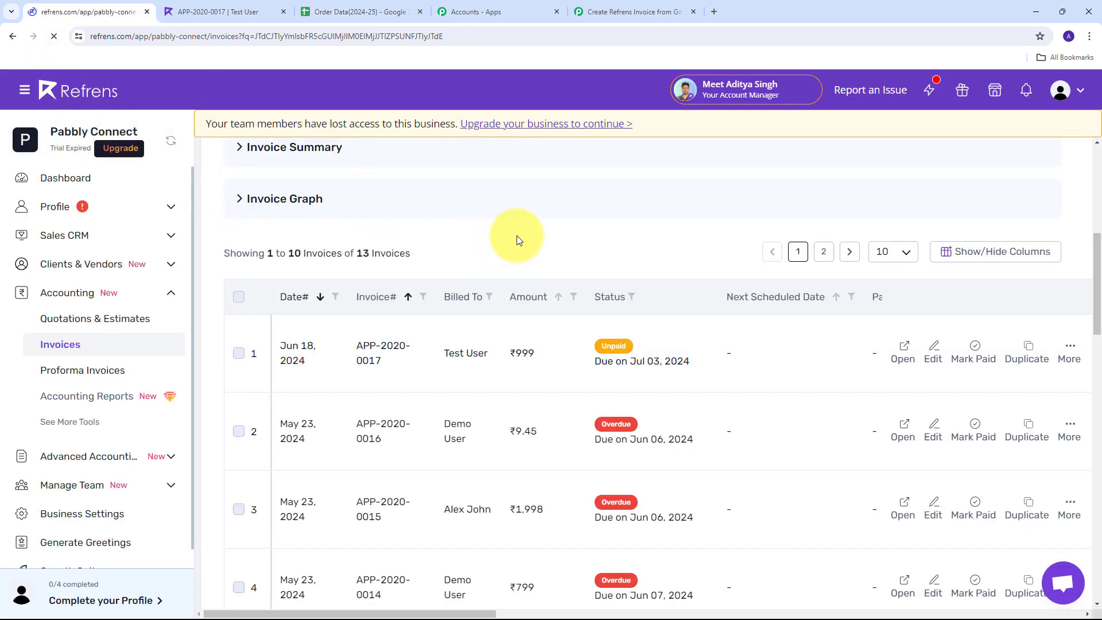
{"action": "scroll", "coordinate": [577, 241], "scroll_direction": "down", "scroll_amount": 8}
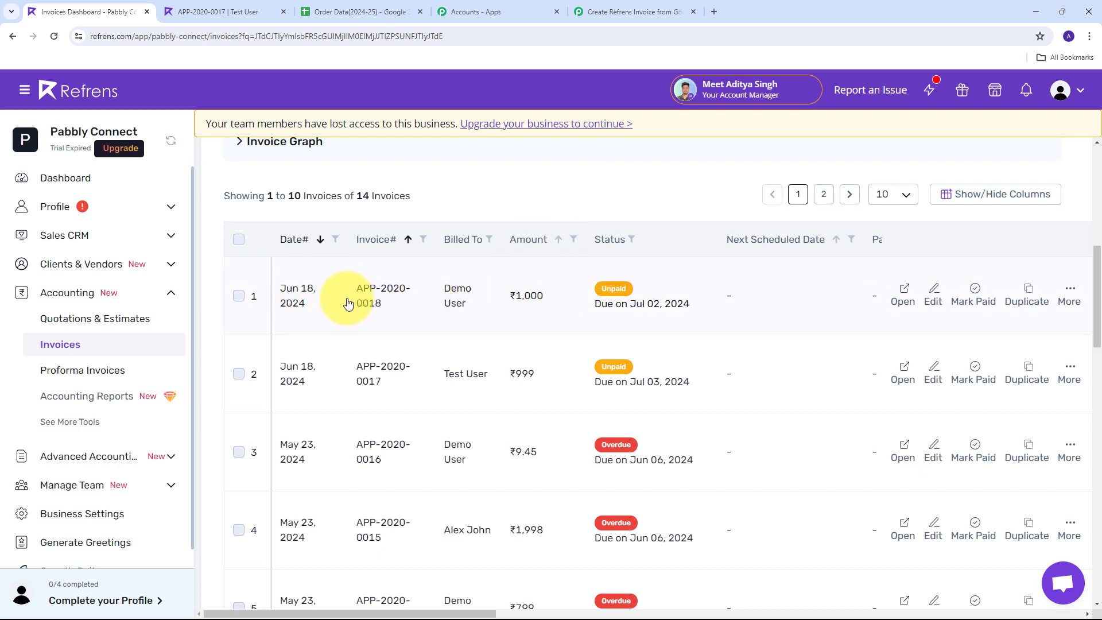
{"action": "left_click", "coordinate": [457, 292]}
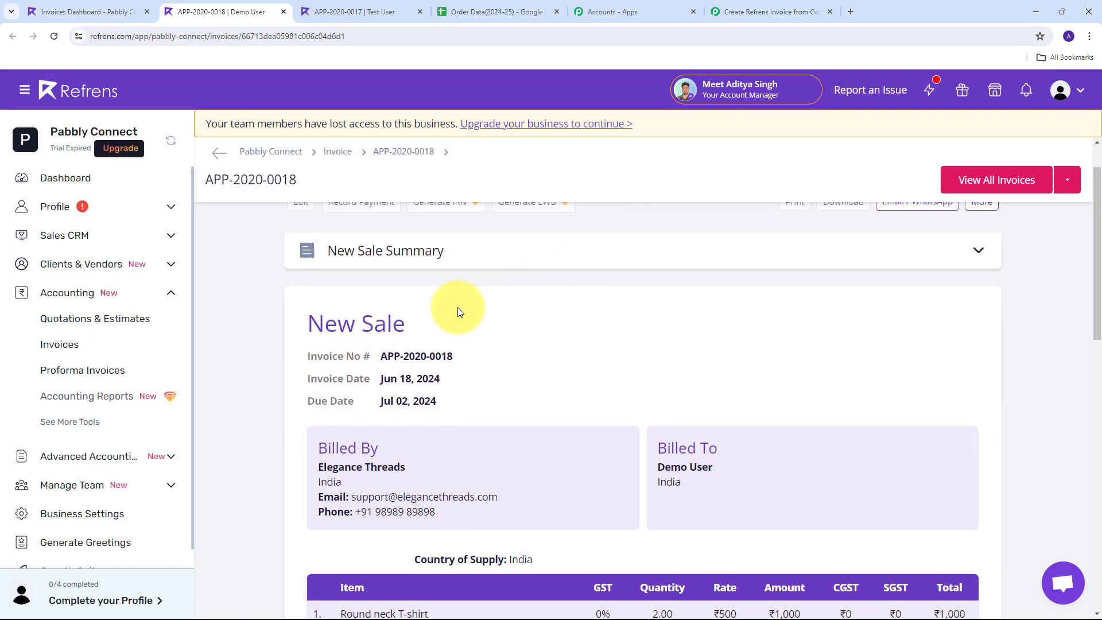
{"action": "scroll", "coordinate": [344, 413], "scroll_direction": "down", "scroll_amount": 1}
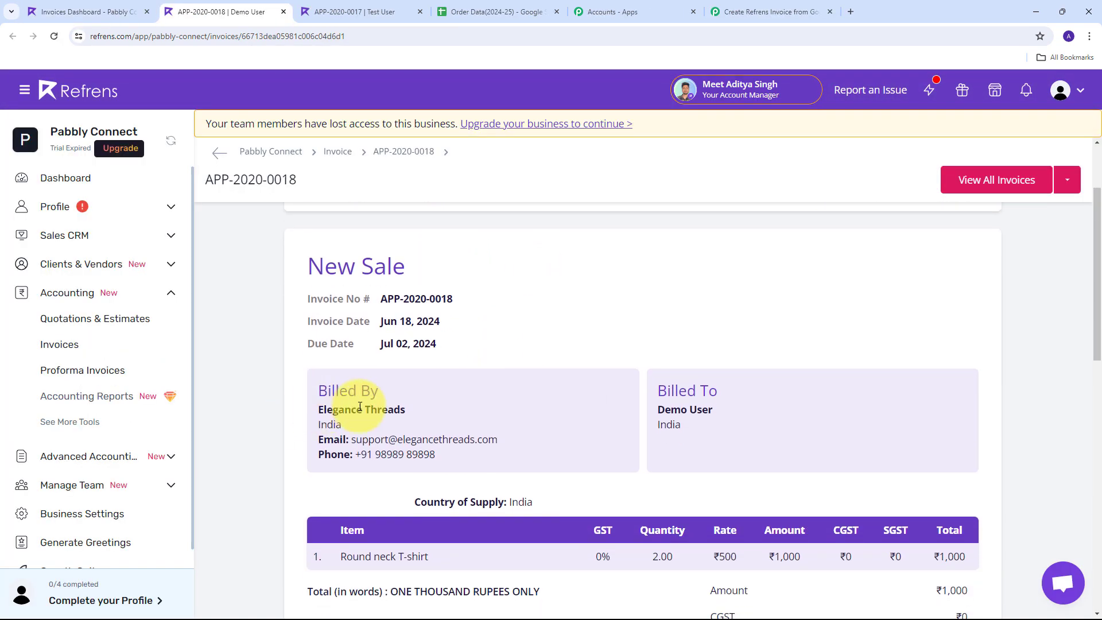
Highlight seller Elegance Threads, the Round neck T-shirt item, quantity, ₹500 rate and ₹1,000 total
{"action": "triple_click", "coordinate": [339, 409]}
{"action": "scroll", "coordinate": [628, 312], "scroll_direction": "down", "scroll_amount": 2}
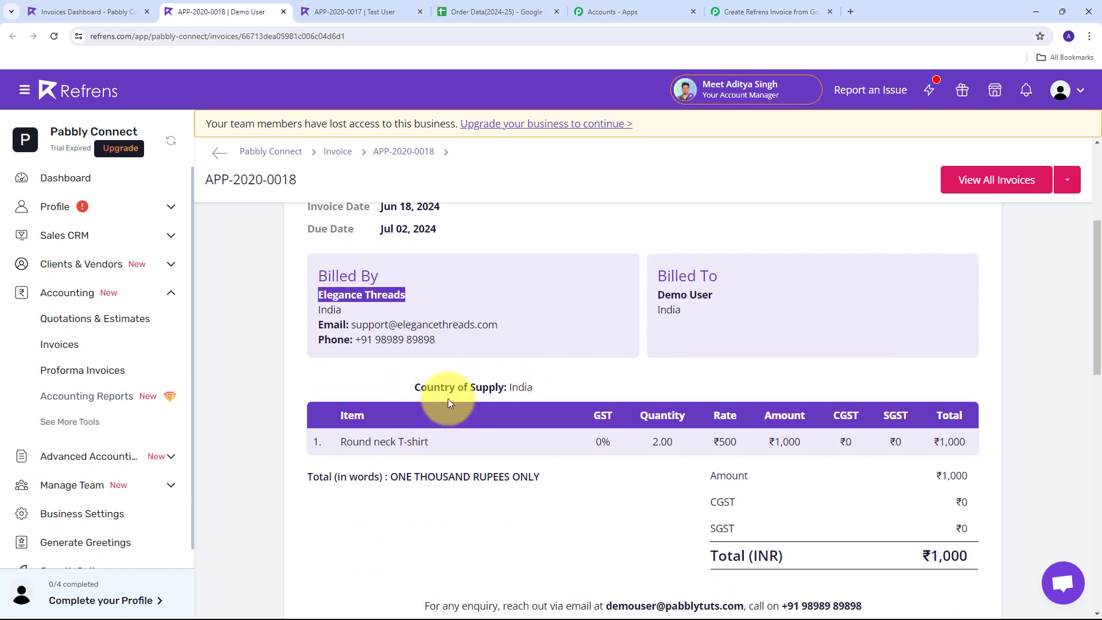
{"action": "left_click_drag", "start_coordinate": [331, 437], "coordinate": [474, 440]}
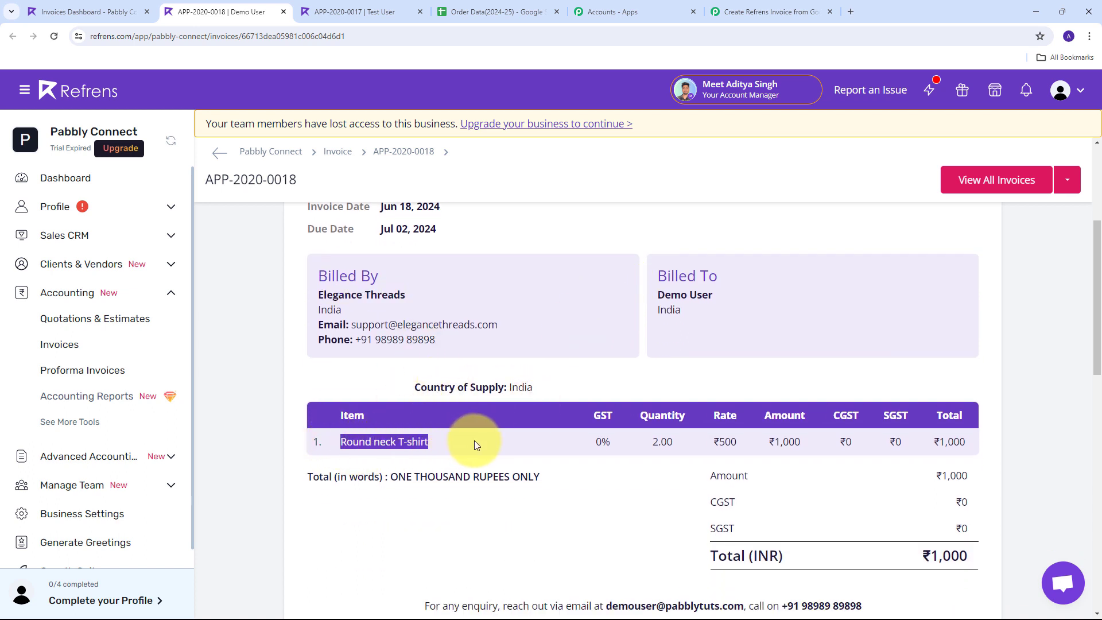
{"action": "left_click_drag", "start_coordinate": [642, 442], "coordinate": [748, 442]}
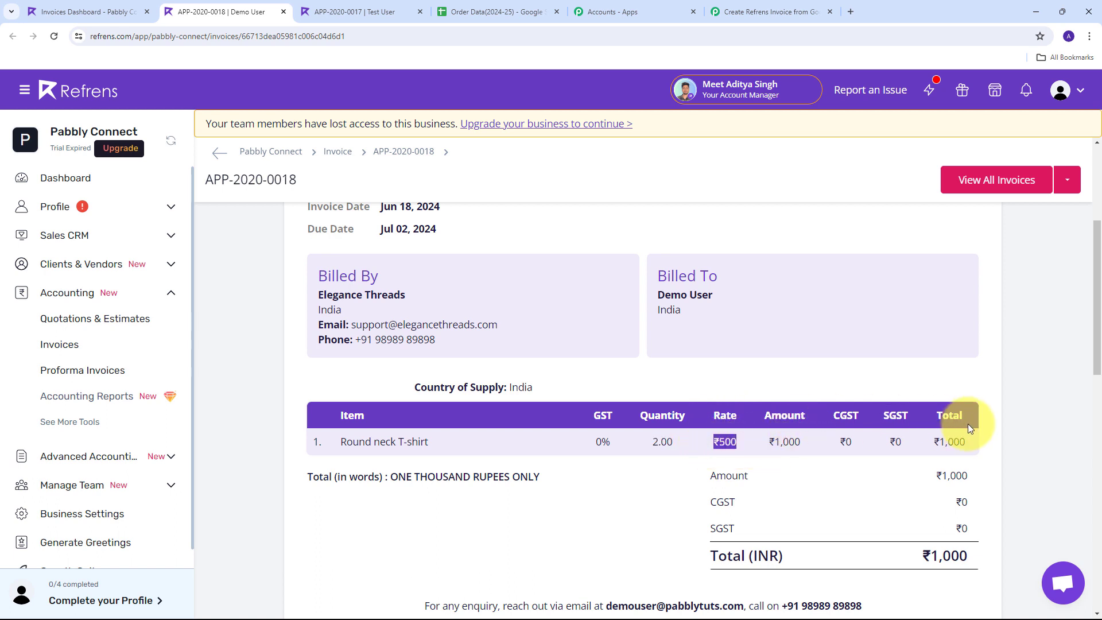
{"action": "left_click_drag", "start_coordinate": [921, 556], "coordinate": [976, 556]}
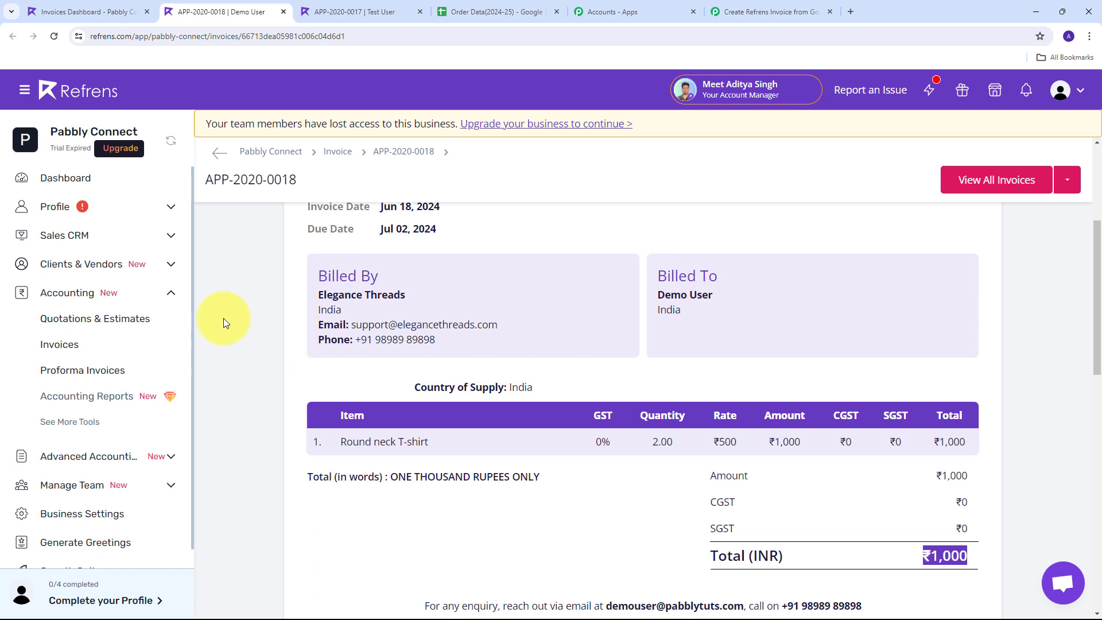
Return to the Create Refrens Invoice from Google Sheets workflow and review its trigger and action
{"action": "left_click", "coordinate": [764, 11]}
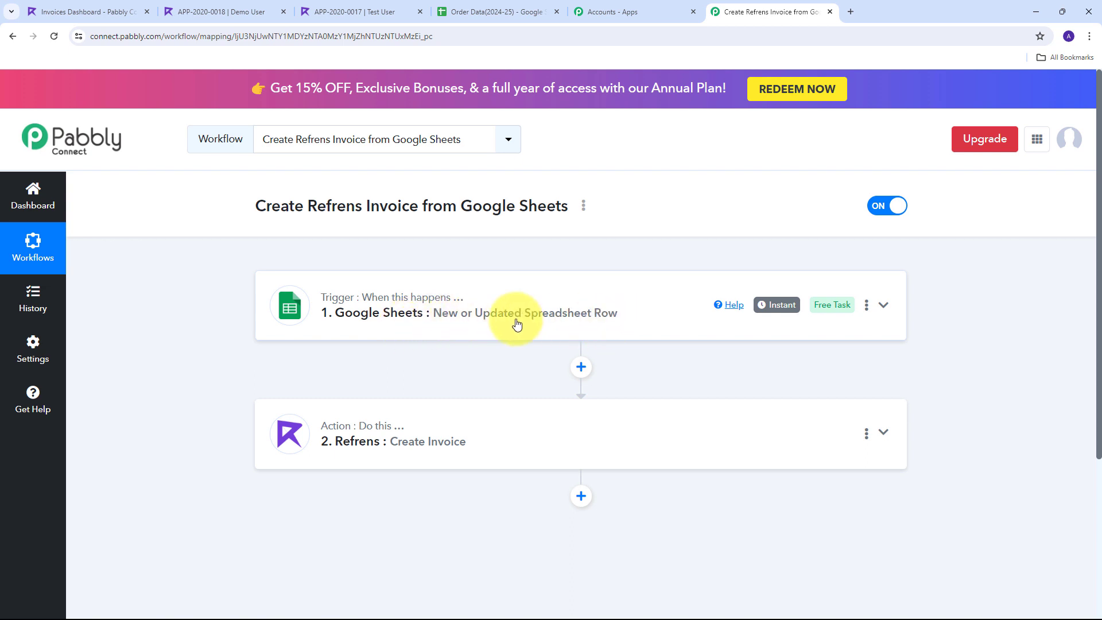
{"action": "scroll", "coordinate": [320, 278], "scroll_direction": "down", "scroll_amount": 1}
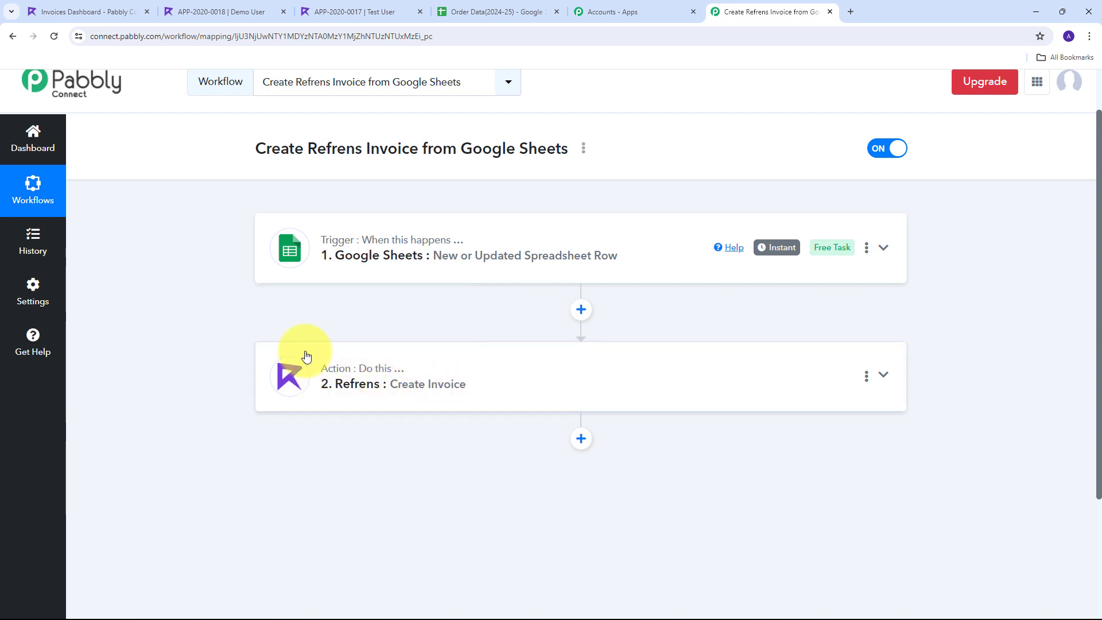
{"action": "scroll", "coordinate": [232, 346], "scroll_direction": "up", "scroll_amount": 1}
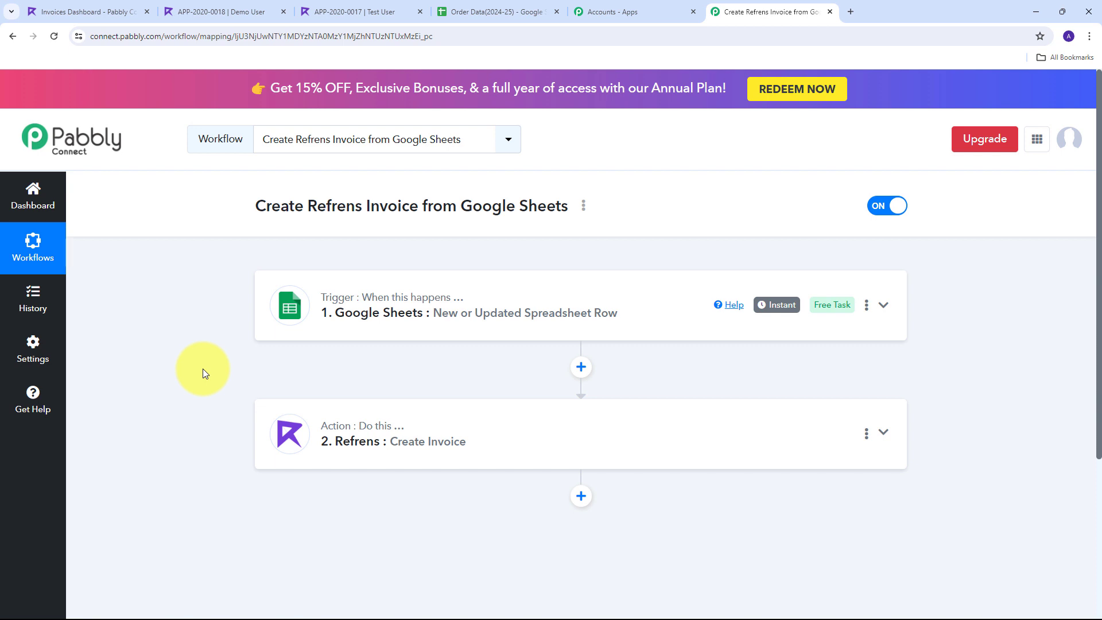